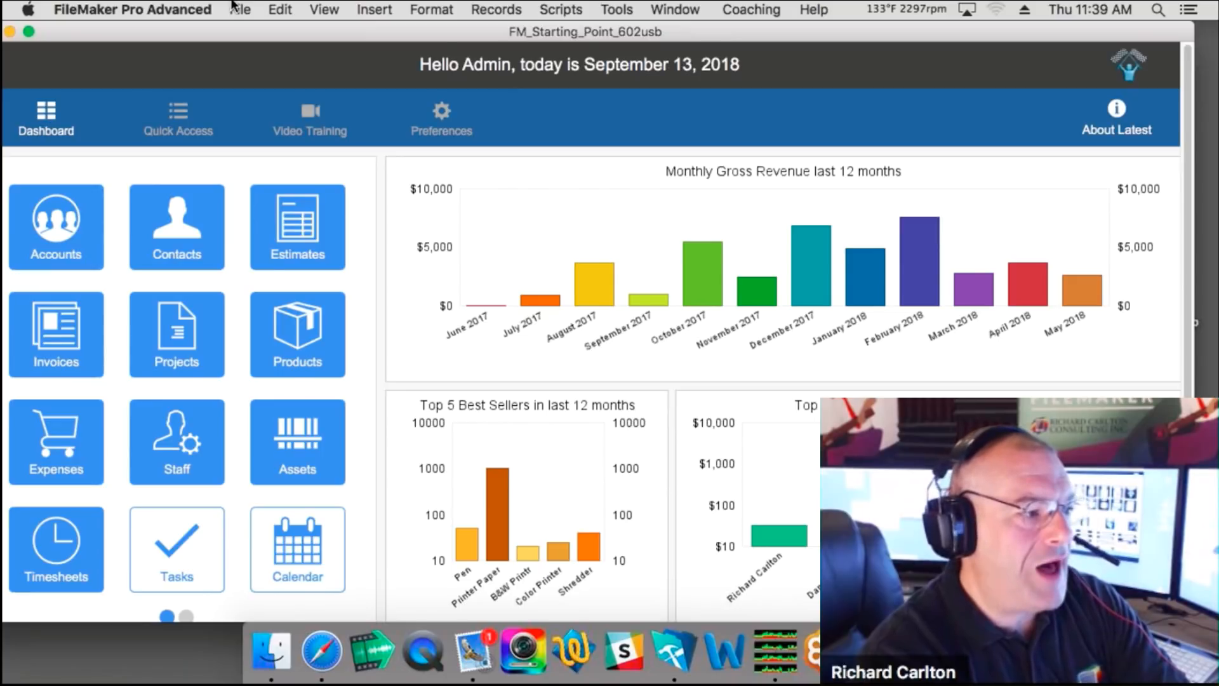
Step: Open Manage Database from the File > Manage menu to list the file's tables
{"action": "left_click", "coordinate": [236, 8]}
{"action": "mouse_move", "coordinate": [418, 163]}
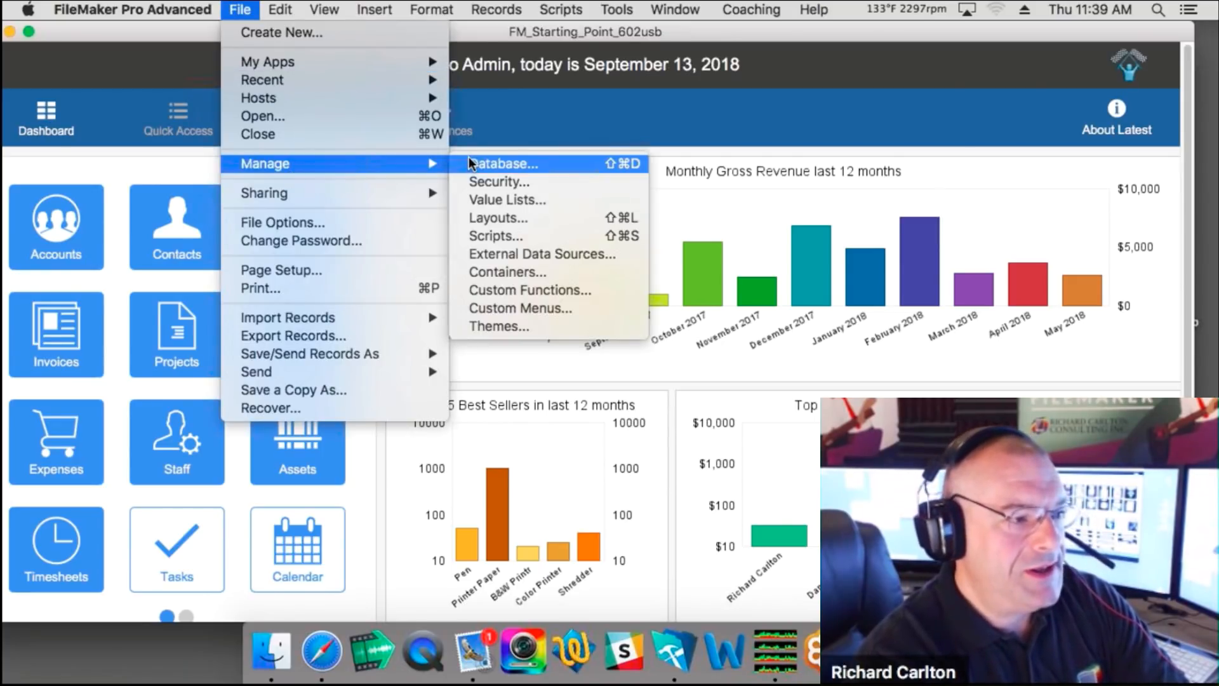
{"action": "left_click", "coordinate": [507, 160]}
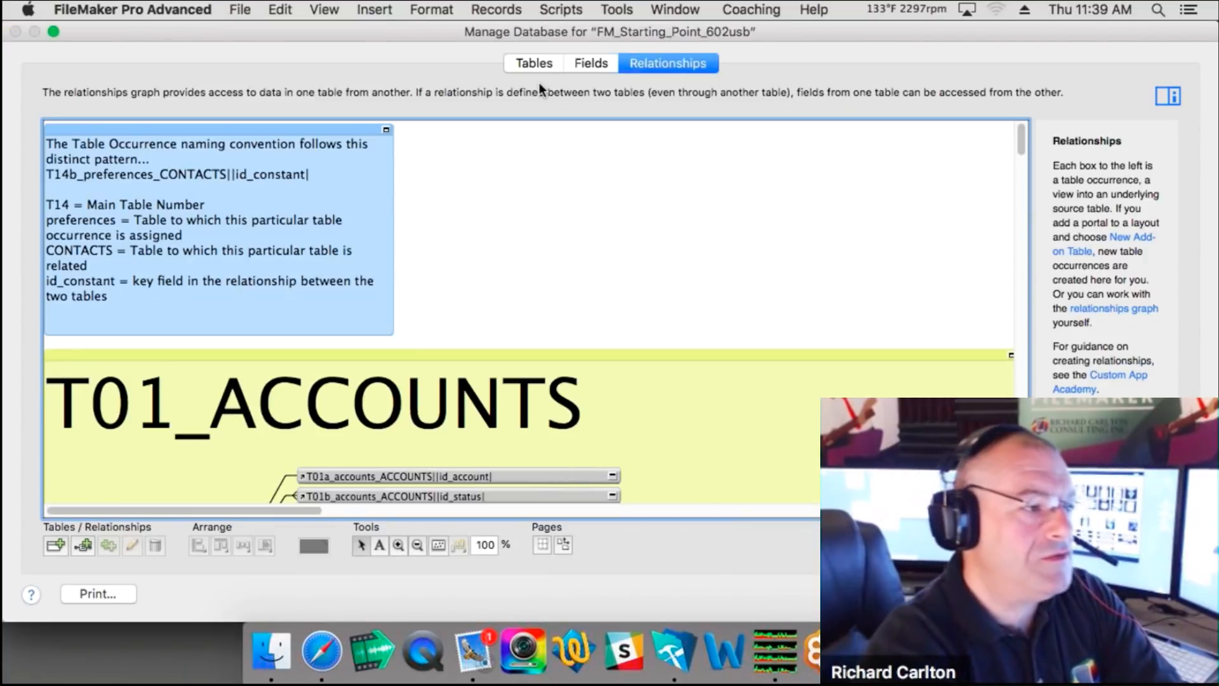
{"action": "left_click", "coordinate": [539, 59]}
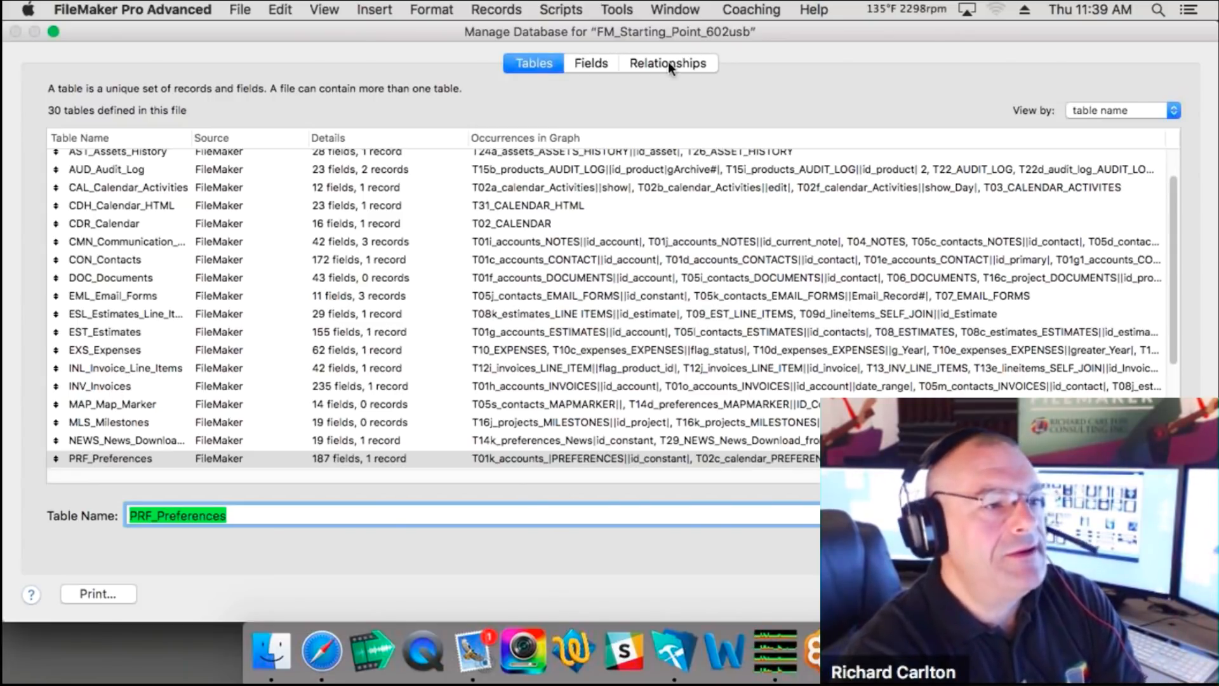
Step: Zoom the relationships graph out to 35% and scroll through it, then return to the tables list
{"action": "left_click", "coordinate": [635, 62]}
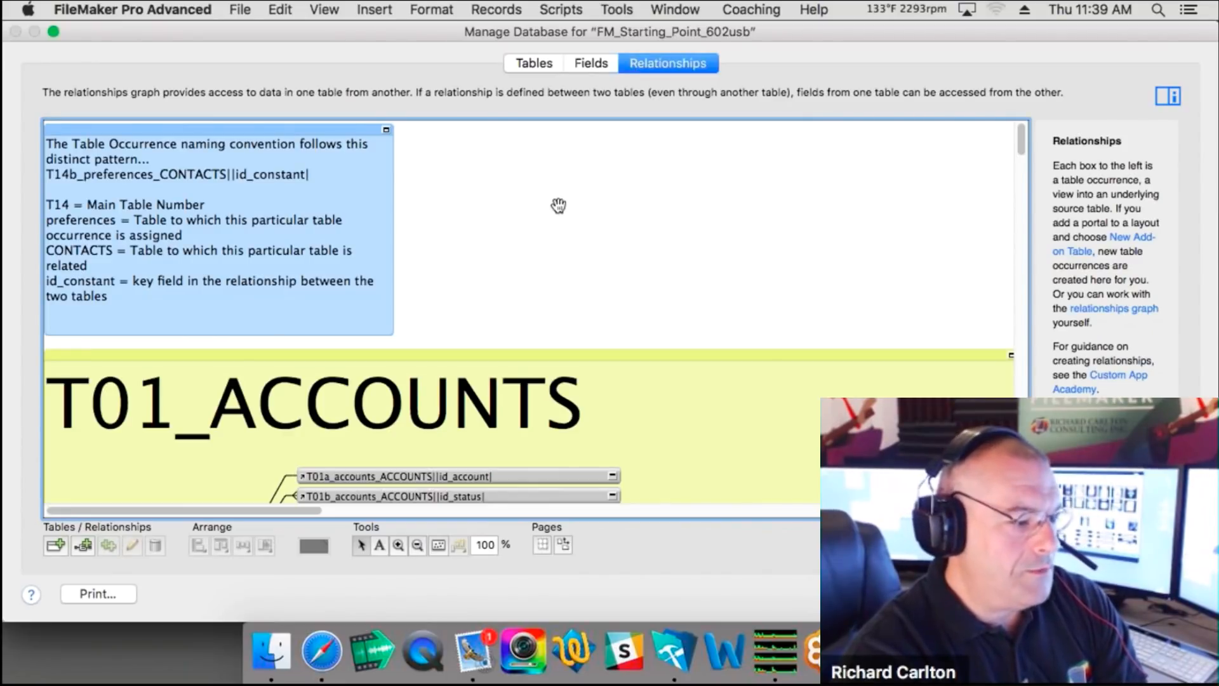
{"action": "left_click", "coordinate": [417, 546]}
{"action": "left_click", "coordinate": [461, 277]}
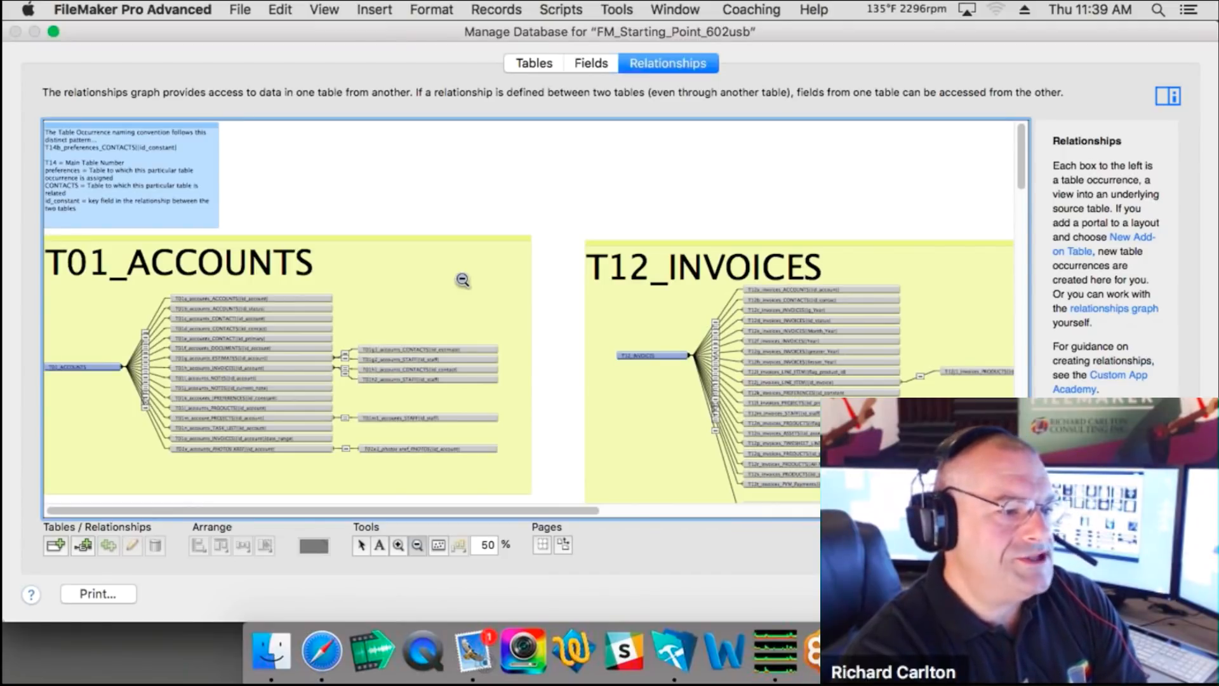
{"action": "left_click", "coordinate": [463, 280]}
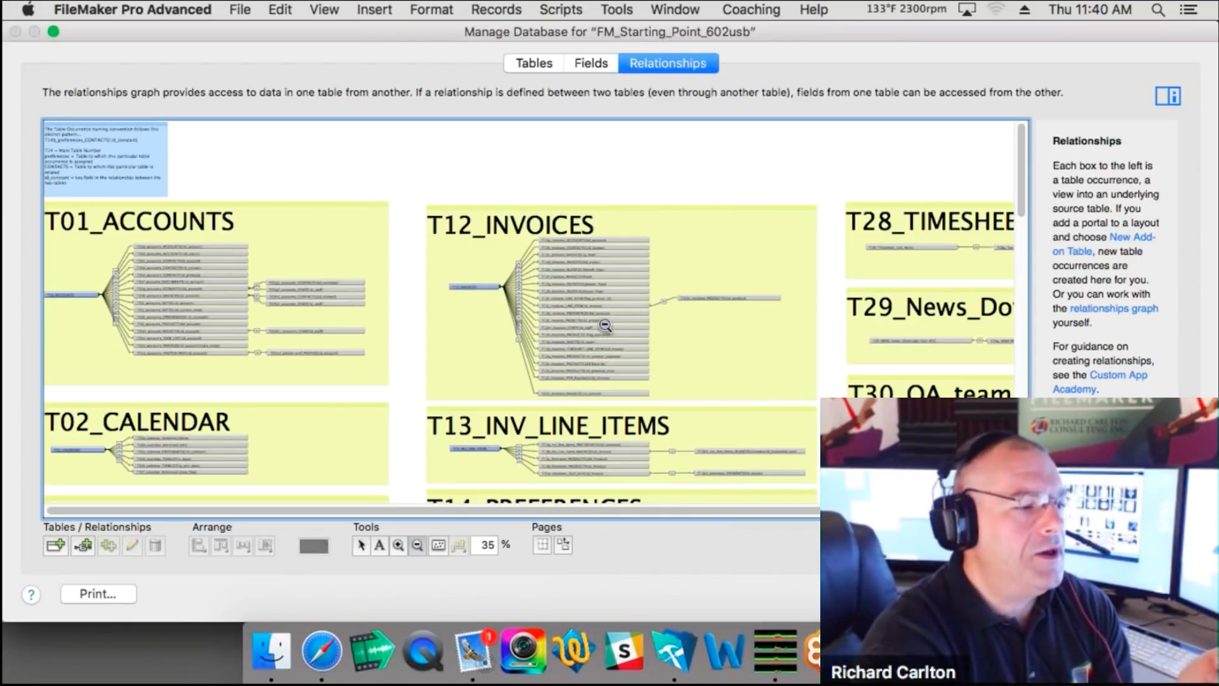
{"action": "scroll", "coordinate": [597, 343], "scroll_direction": "down", "scroll_amount": 3}
{"action": "scroll", "coordinate": [584, 359], "scroll_direction": "down", "scroll_amount": 2}
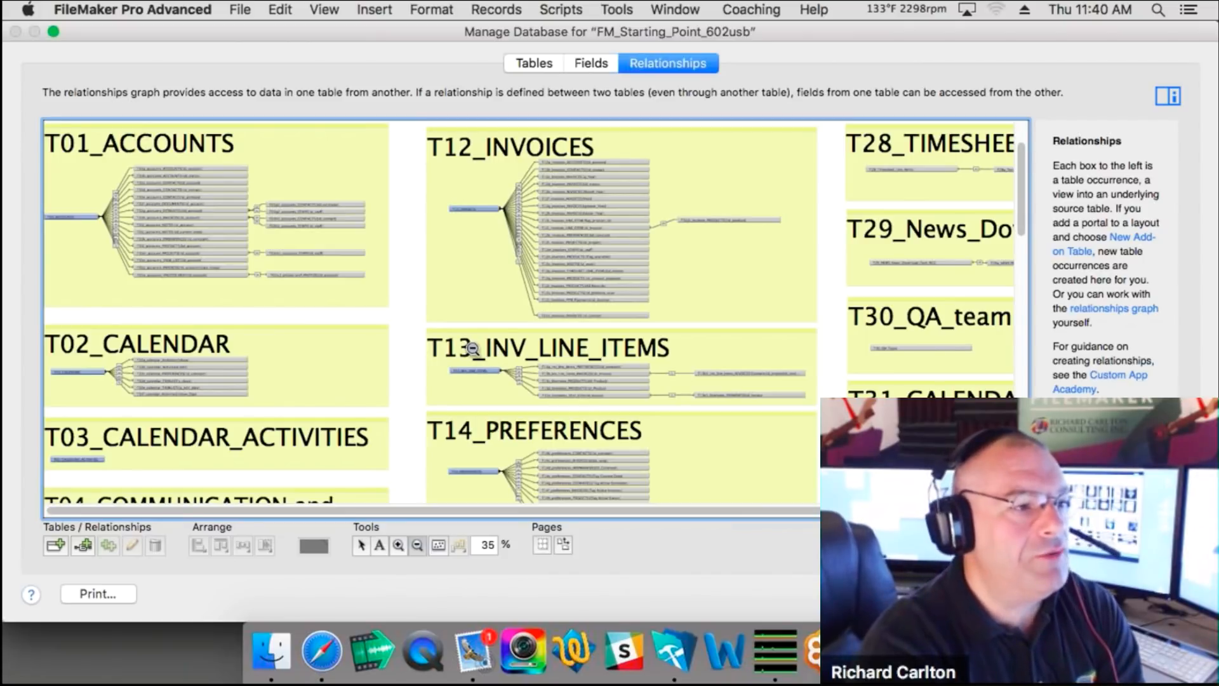
{"action": "left_click", "coordinate": [534, 62]}
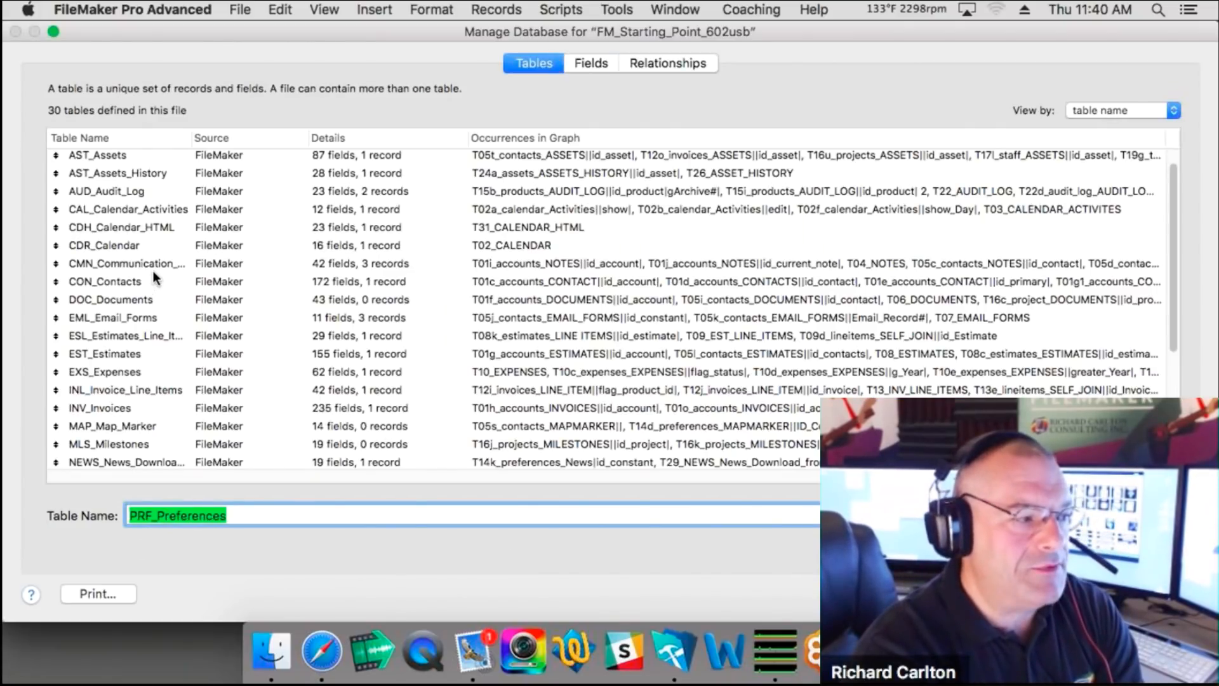
Step: Open CON_Contacts to see its 172 fields, dismiss the table popup, and go back to Relationships
{"action": "left_click", "coordinate": [109, 282]}
{"action": "left_click", "coordinate": [109, 282]}
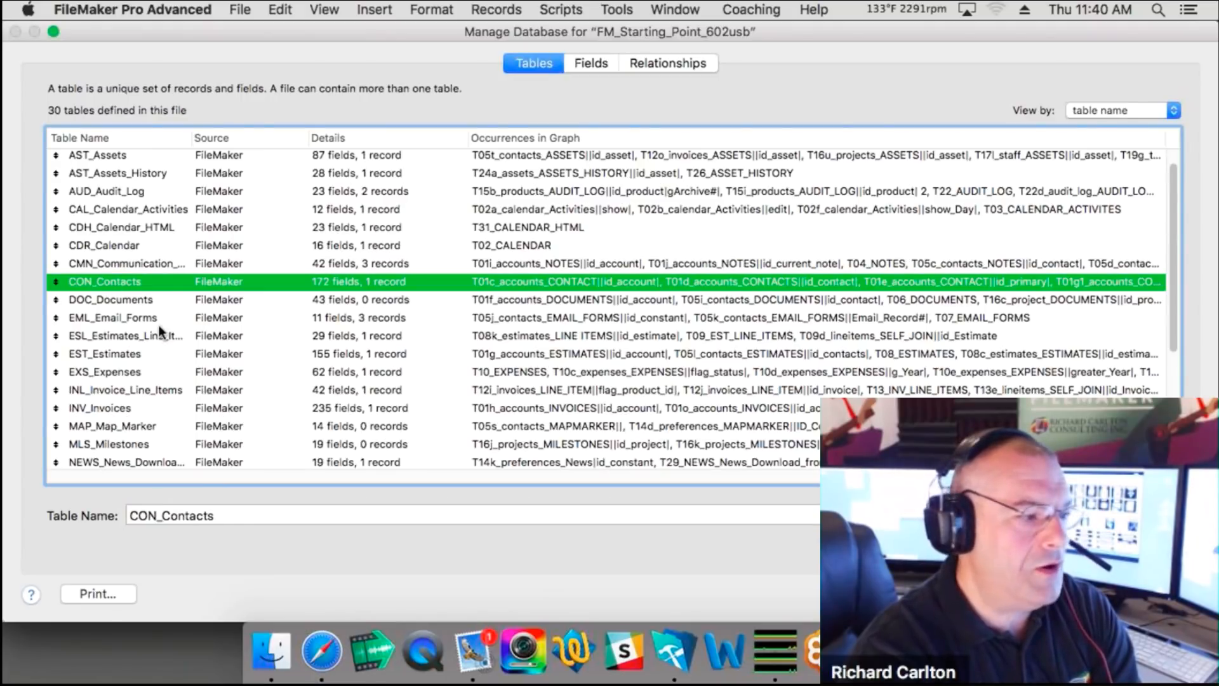
{"action": "double_click", "coordinate": [126, 282]}
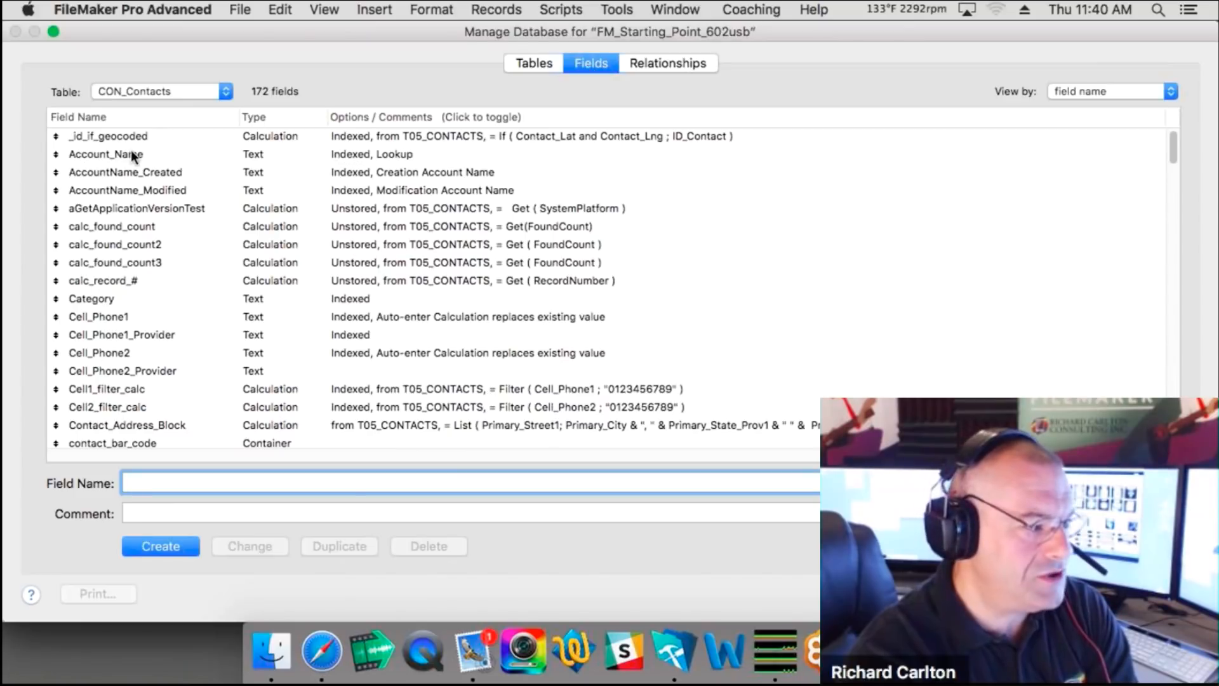
{"action": "left_click", "coordinate": [161, 93]}
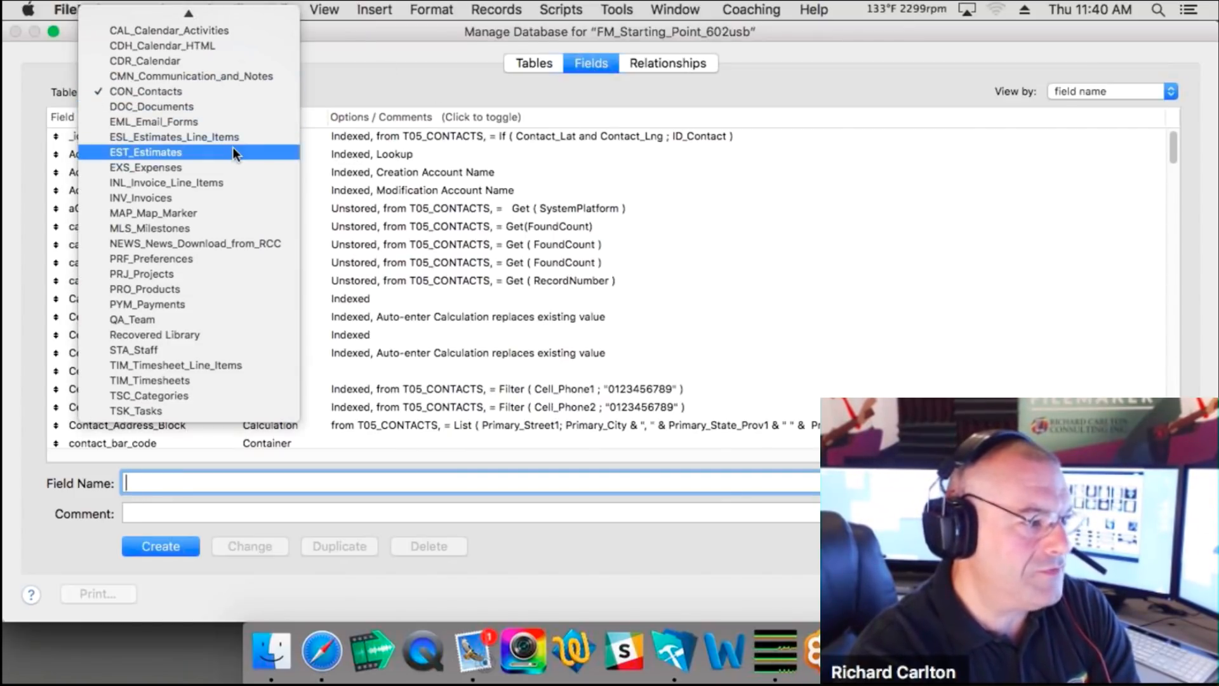
{"action": "key", "text": "Escape"}
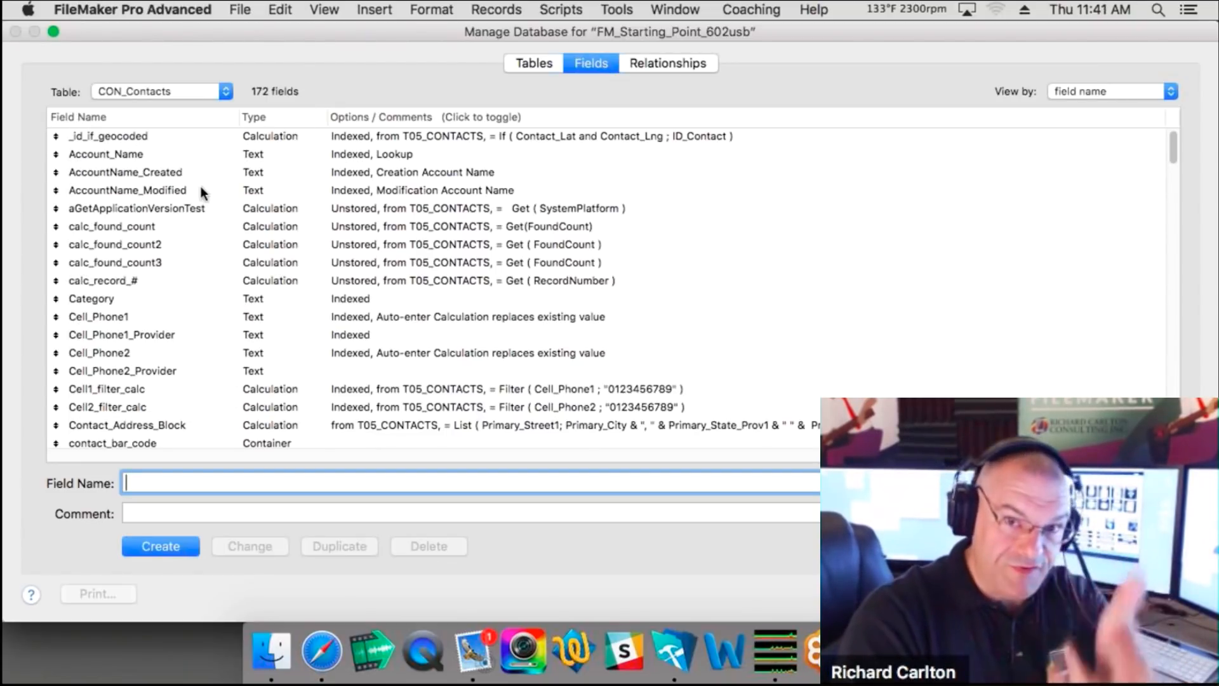
{"action": "left_click", "coordinate": [649, 68]}
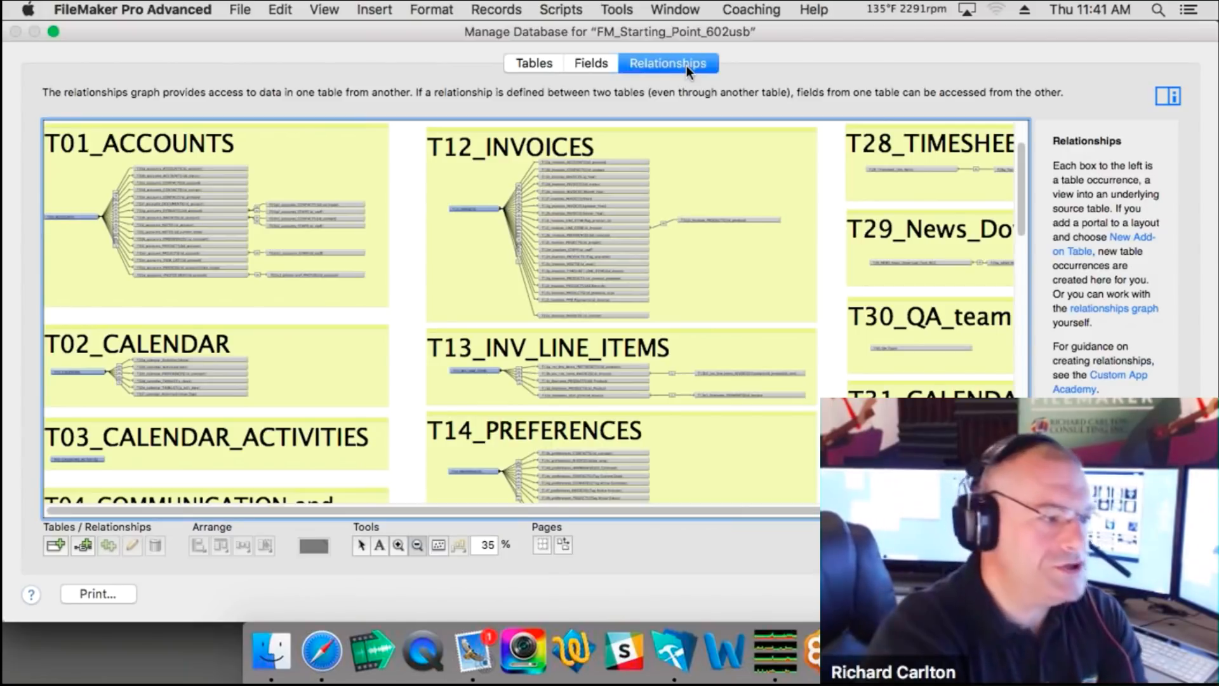
{"action": "scroll", "coordinate": [274, 384], "scroll_direction": "down", "scroll_amount": 1}
{"action": "scroll", "coordinate": [274, 384], "scroll_direction": "down", "scroll_amount": 15}
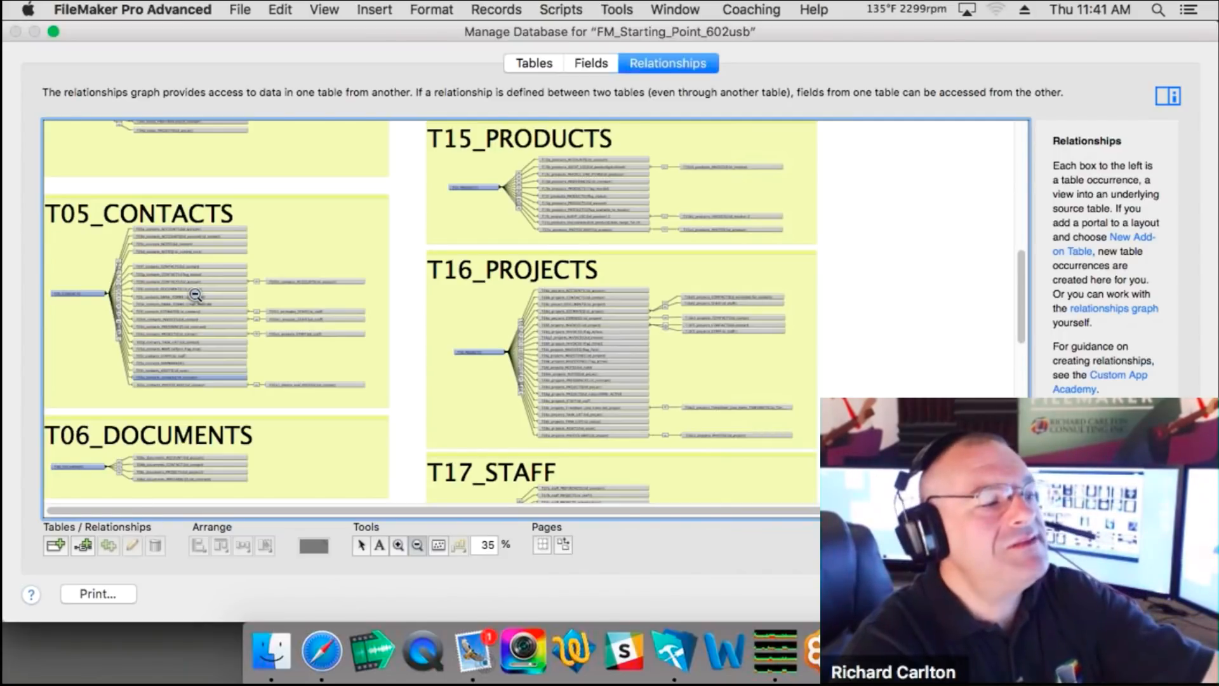
{"action": "scroll", "coordinate": [195, 294], "scroll_direction": "up", "scroll_amount": 6}
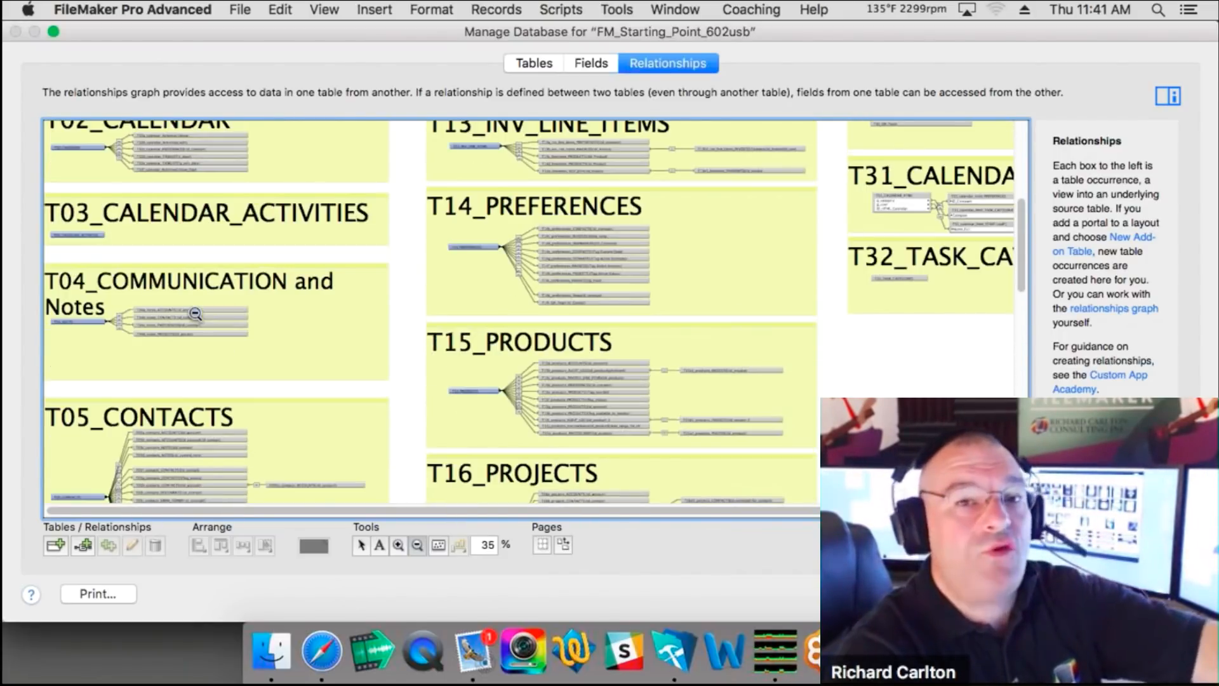
{"action": "scroll", "coordinate": [195, 313], "scroll_direction": "up", "scroll_amount": 8}
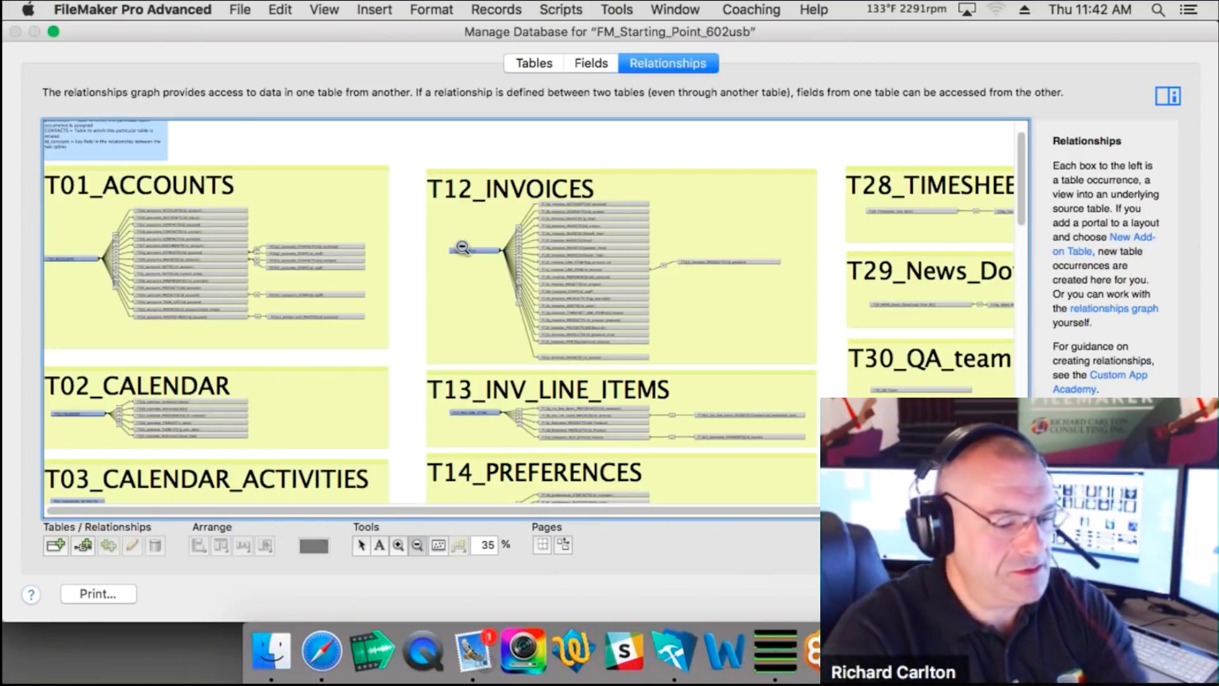
{"action": "key", "text": "XF86AudioRaiseVolume"}
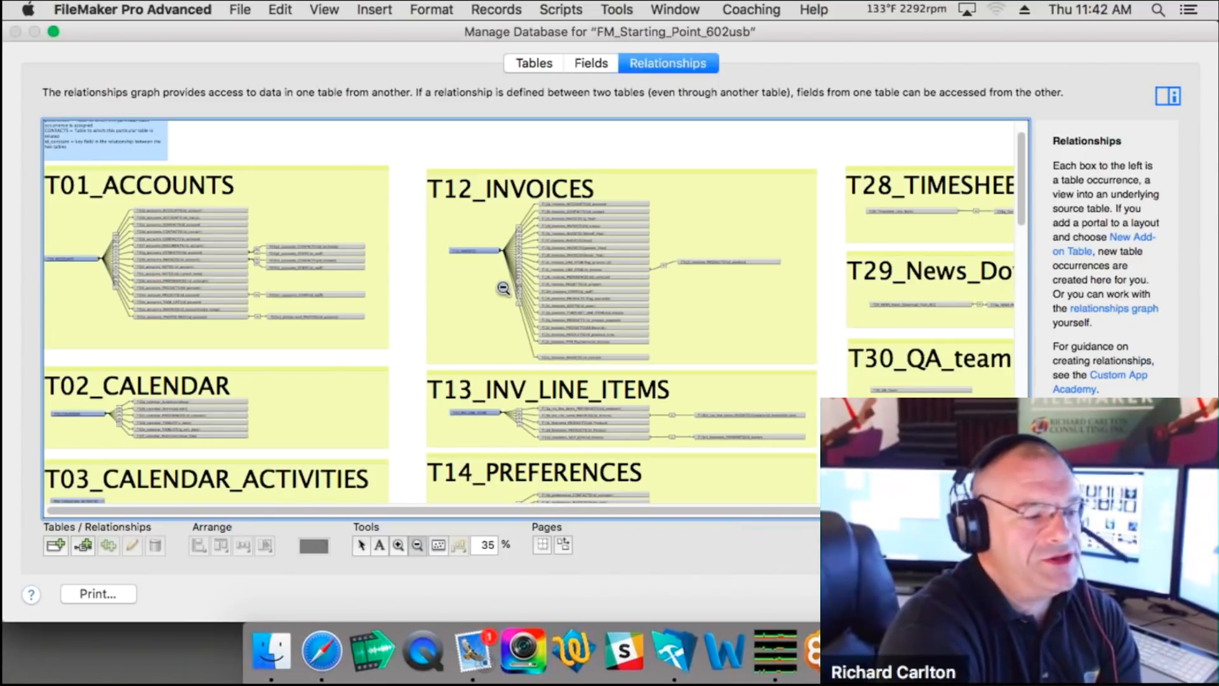
Step: Zoom the graph in to 125% on the T04_COMMUNICATION group and select the T04_NOTES–T04a relationship
{"action": "left_click", "coordinate": [399, 545]}
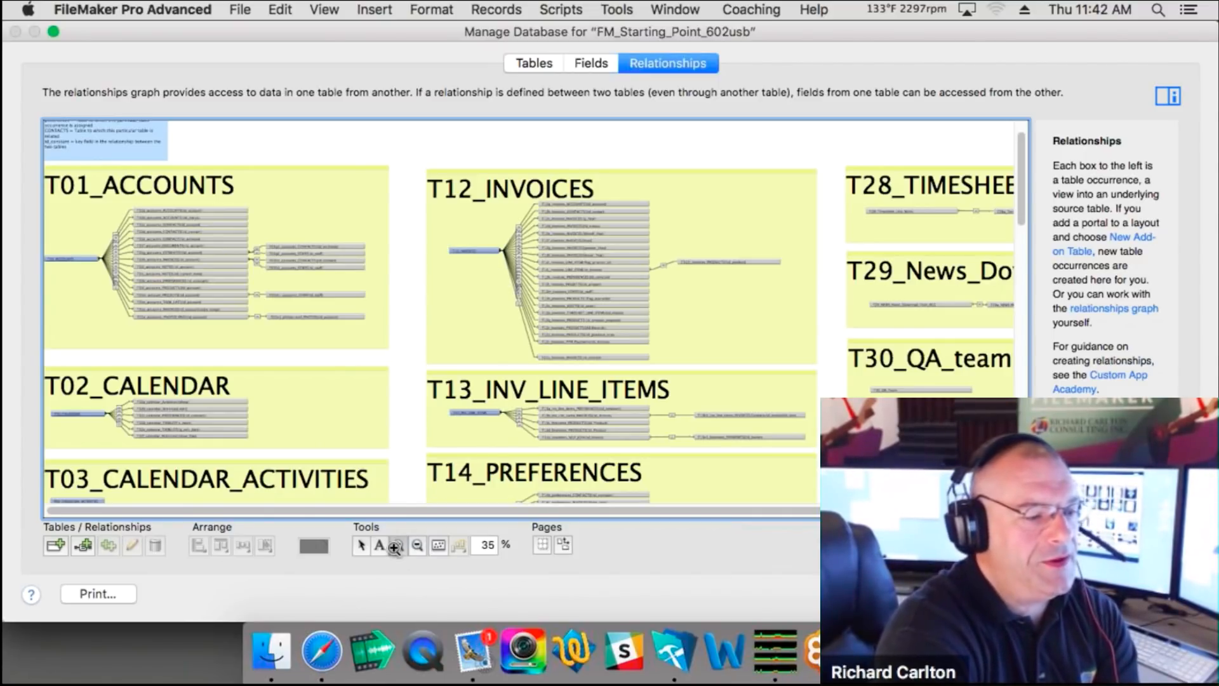
{"action": "left_click", "coordinate": [53, 182]}
{"action": "left_click", "coordinate": [53, 182]}
{"action": "left_click", "coordinate": [52, 182]}
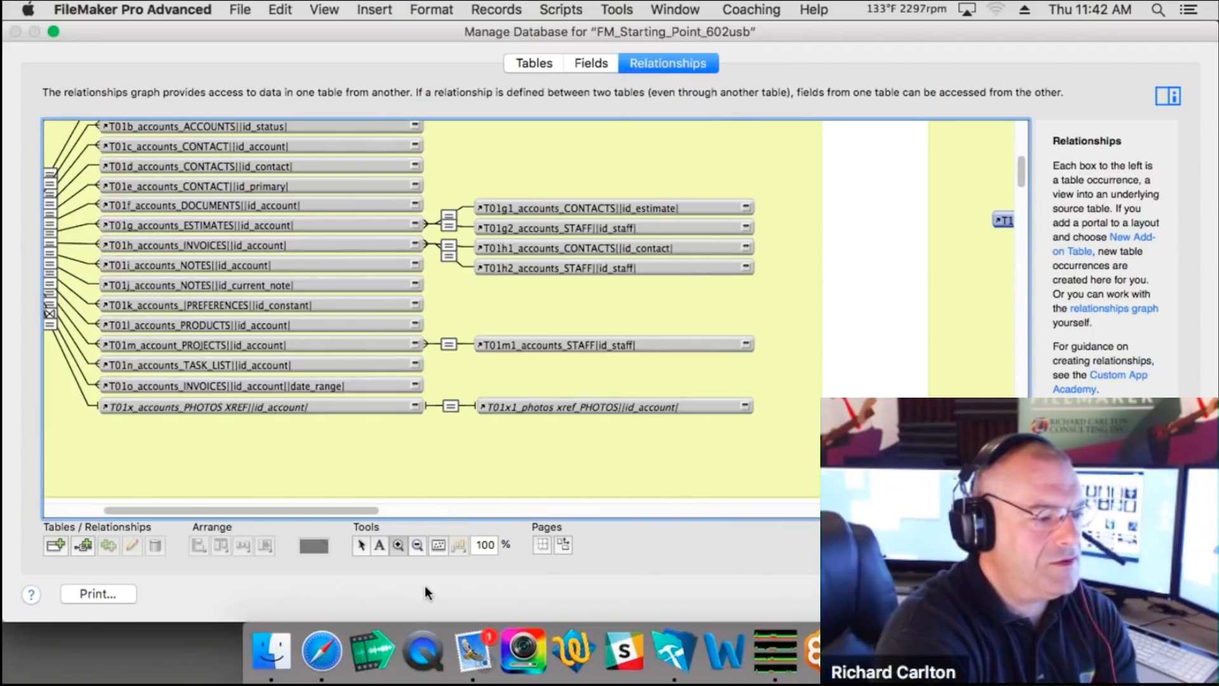
{"action": "scroll", "coordinate": [334, 496], "scroll_direction": "down", "scroll_amount": 20}
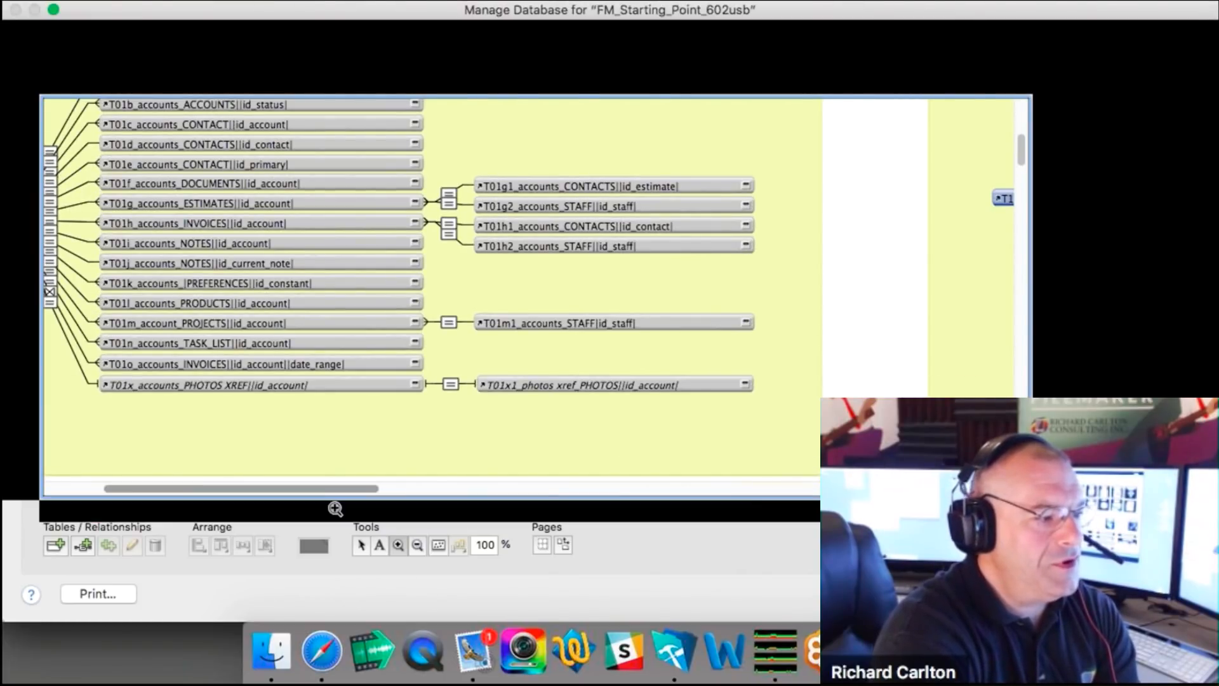
{"action": "scroll", "coordinate": [320, 374], "scroll_direction": "up", "scroll_amount": 10}
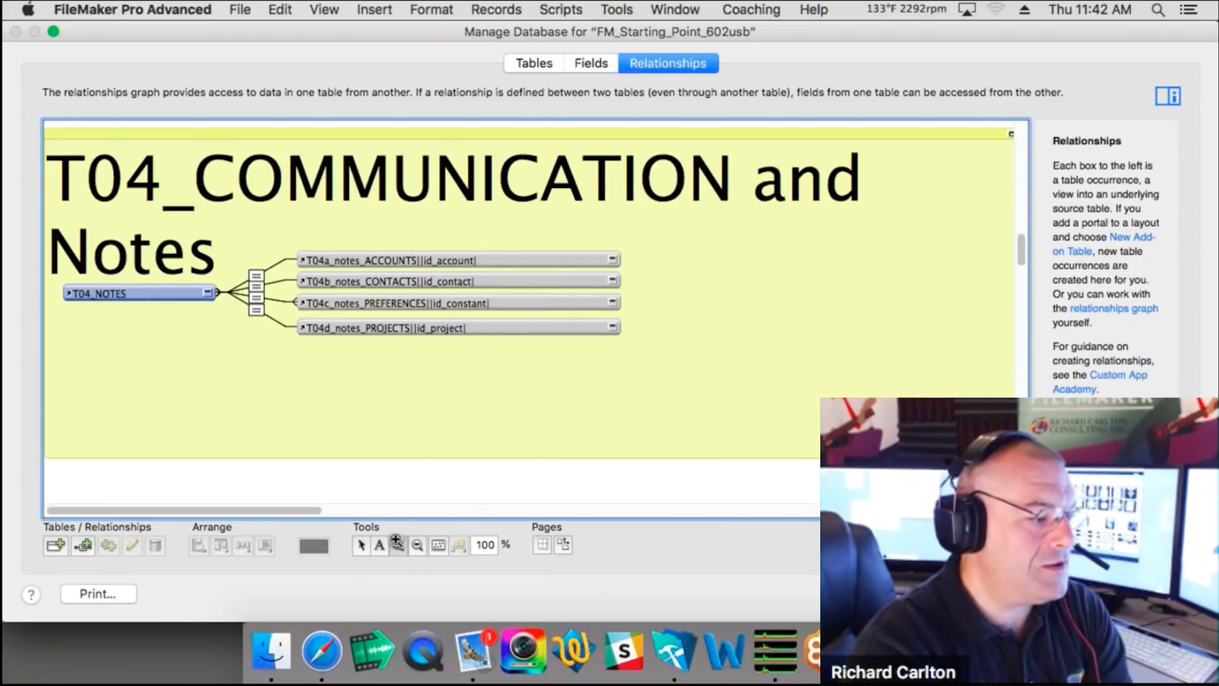
{"action": "left_click", "coordinate": [340, 295]}
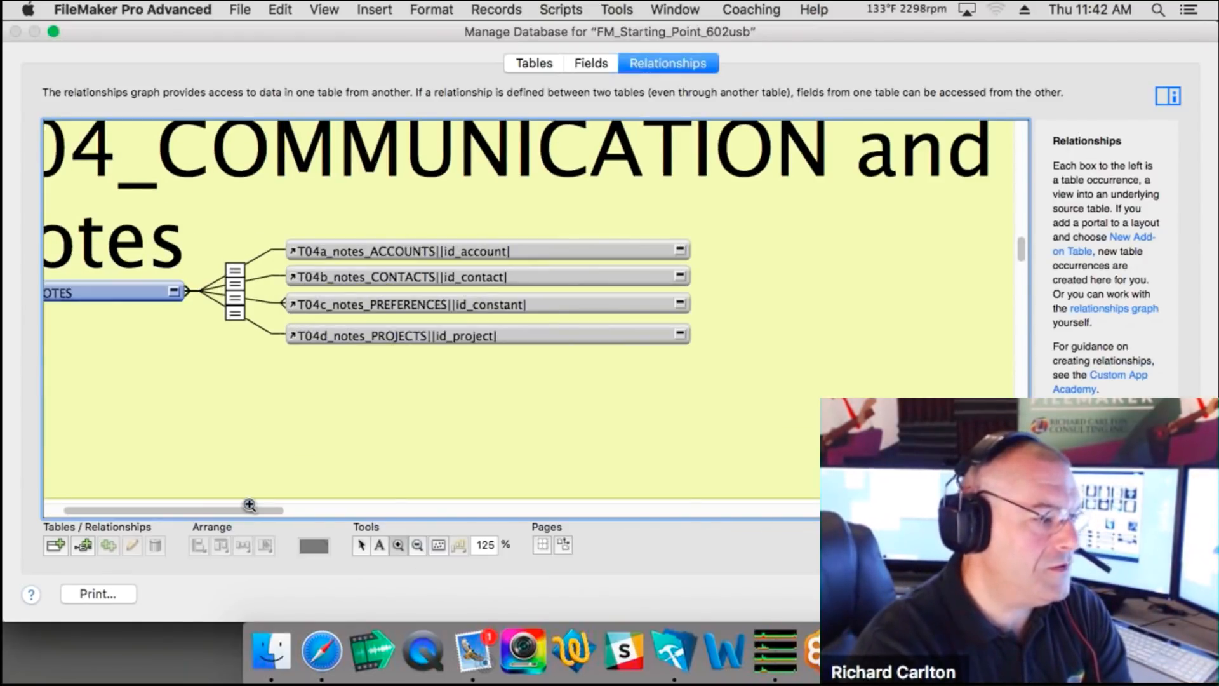
{"action": "left_click_drag", "start_coordinate": [245, 506], "coordinate": [209, 508]}
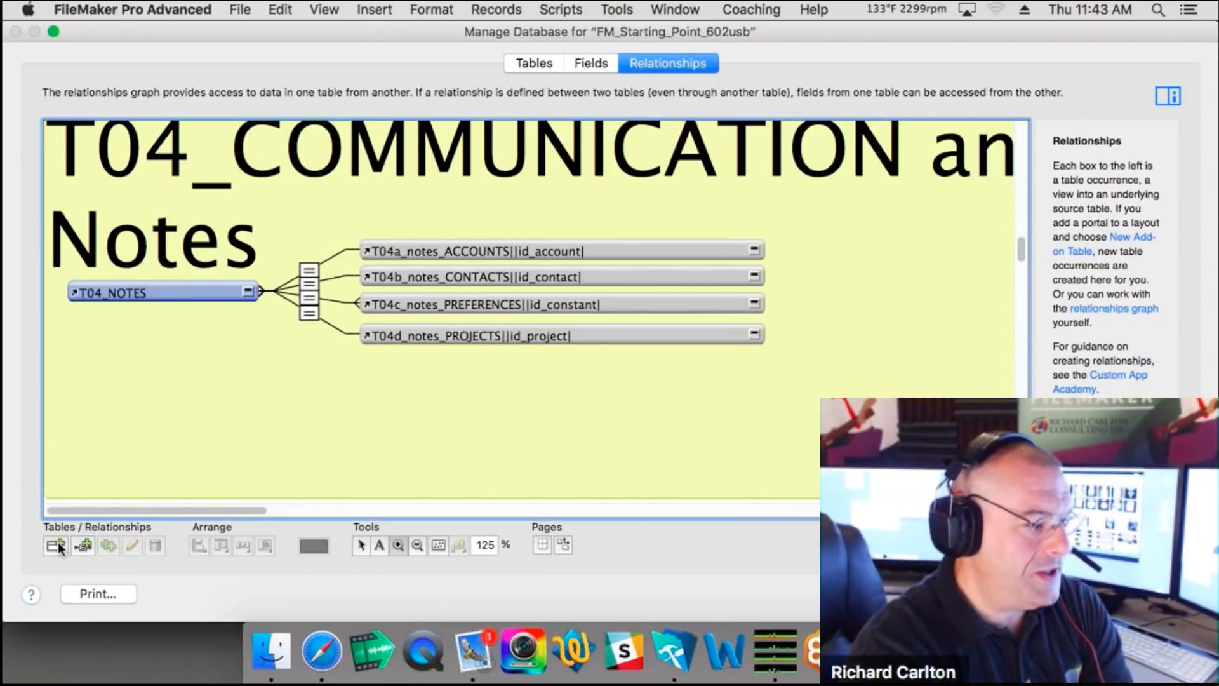
{"action": "left_click", "coordinate": [310, 272]}
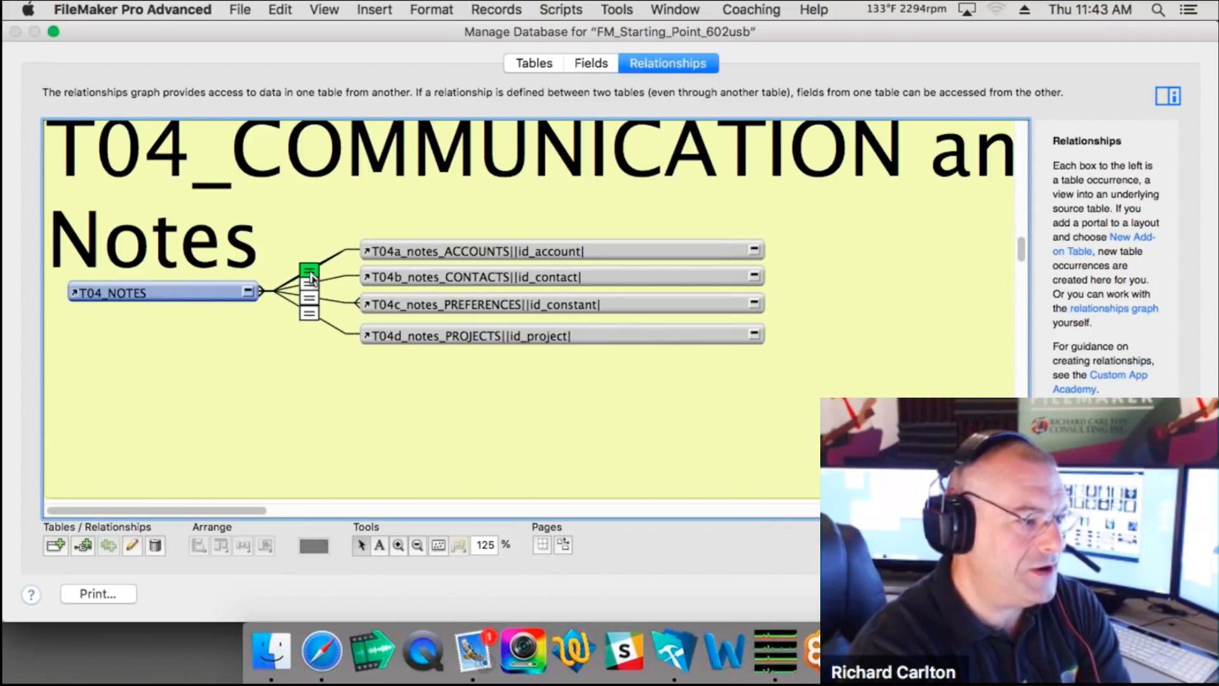
Step: Open the T04_NOTES–T04a_notes_ACCOUNTS relationship and close it without changes
{"action": "double_click", "coordinate": [310, 270]}
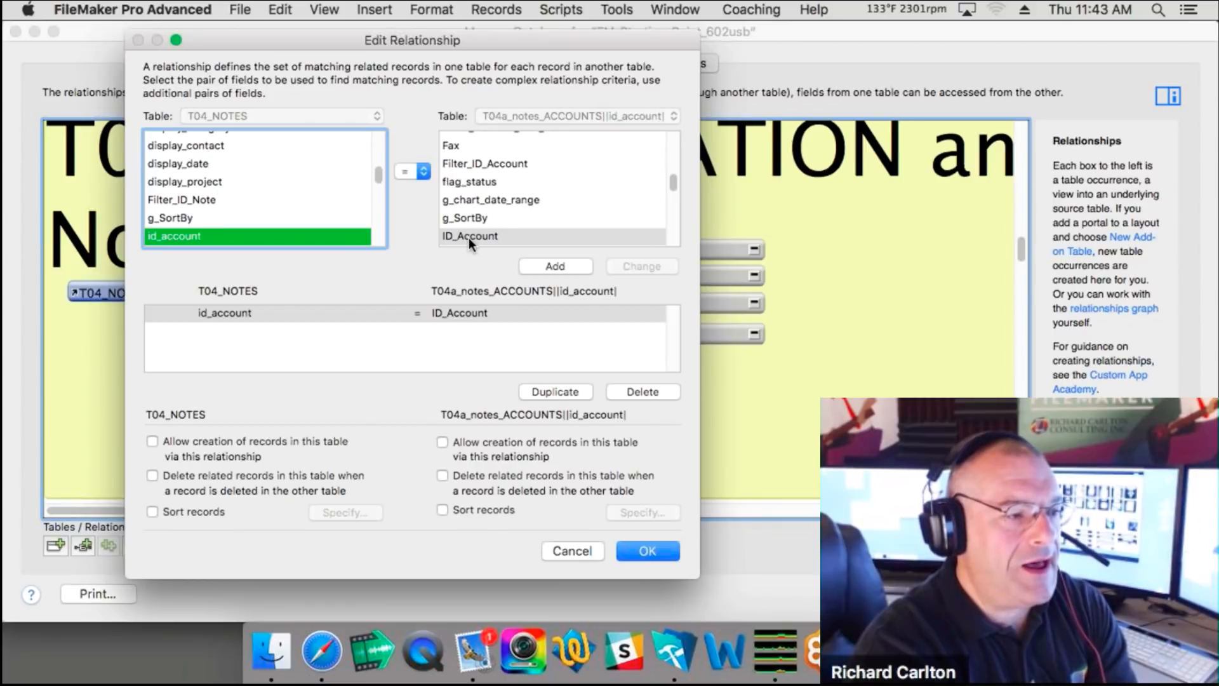
{"action": "scroll", "coordinate": [516, 219], "scroll_direction": "up", "scroll_amount": 1}
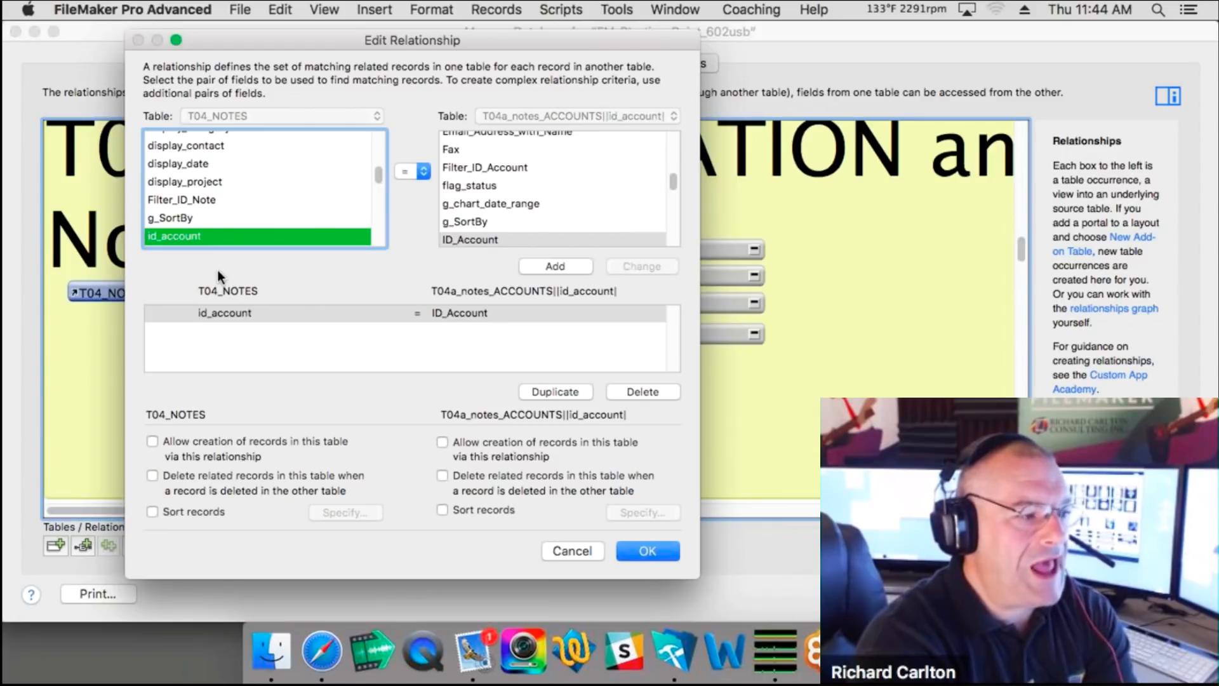
{"action": "left_click", "coordinate": [569, 555]}
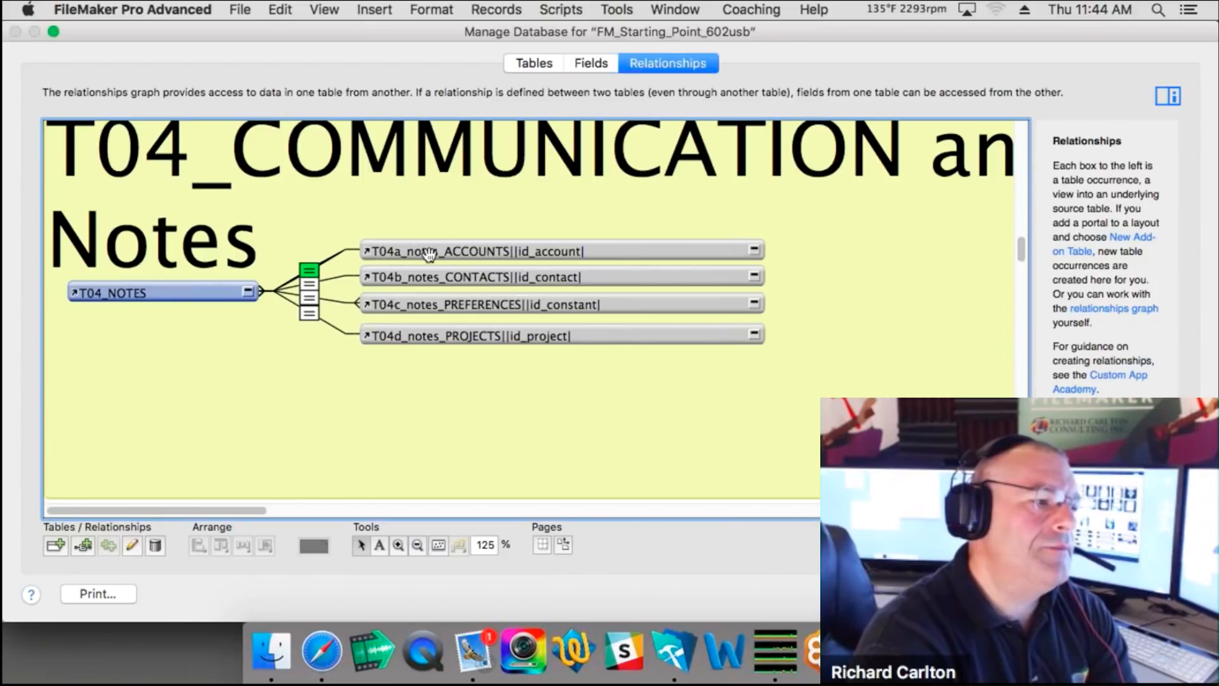
Step: Change the relationship's match operator to x (cartesian join)
{"action": "double_click", "coordinate": [307, 270]}
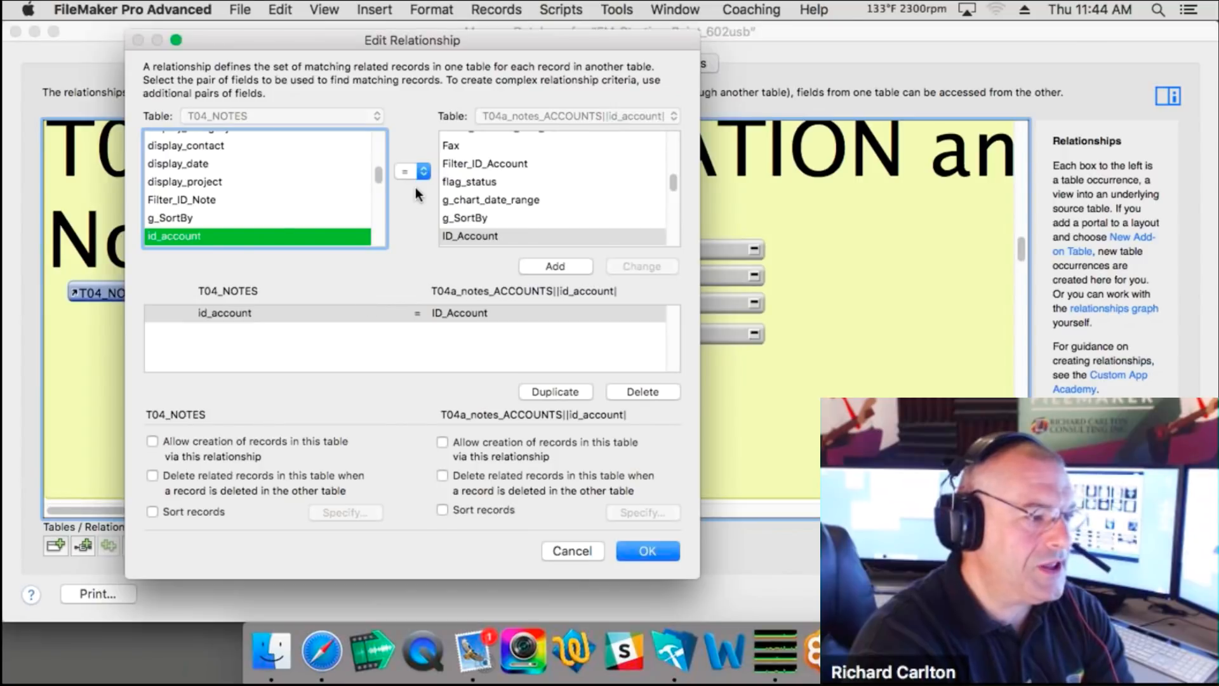
{"action": "left_click", "coordinate": [421, 173]}
{"action": "left_click", "coordinate": [419, 263]}
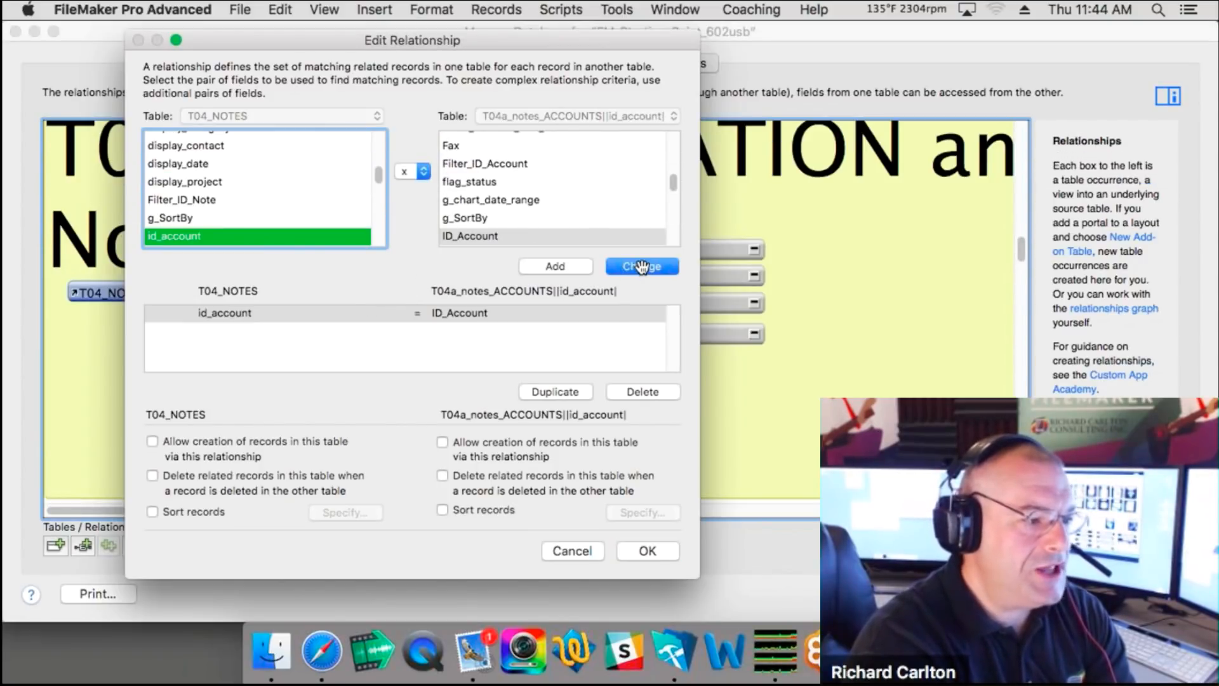
{"action": "left_click", "coordinate": [642, 267]}
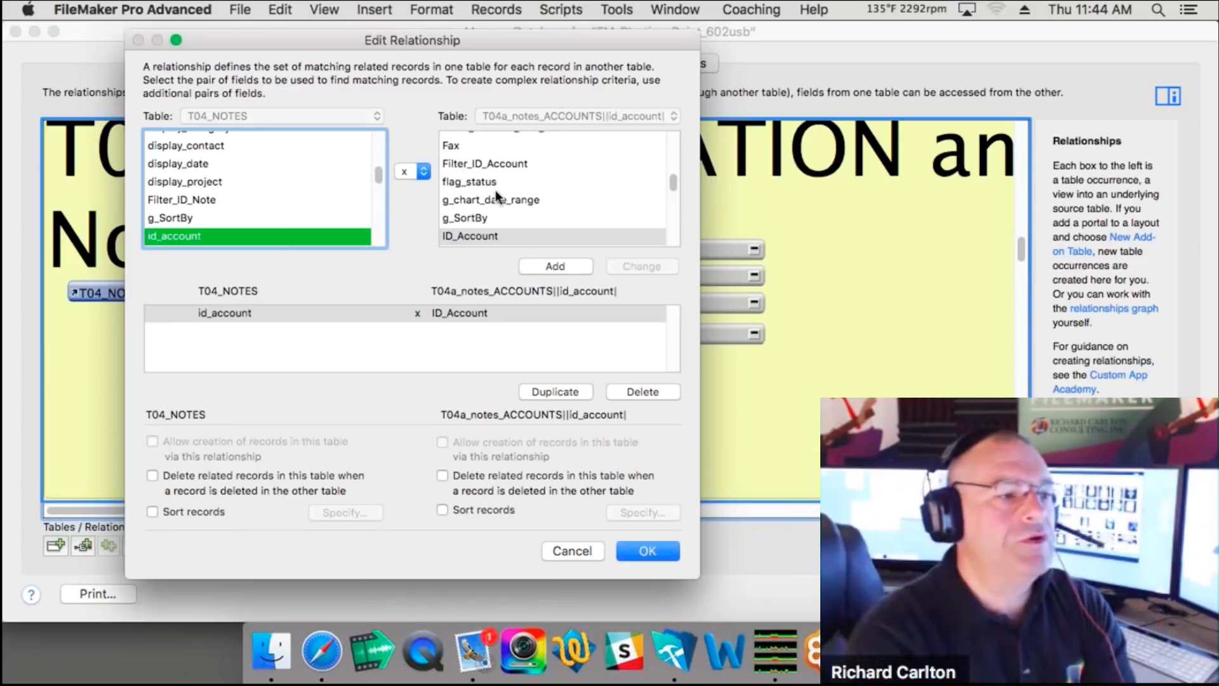
{"action": "scroll", "coordinate": [494, 190], "scroll_direction": "down", "scroll_amount": 1}
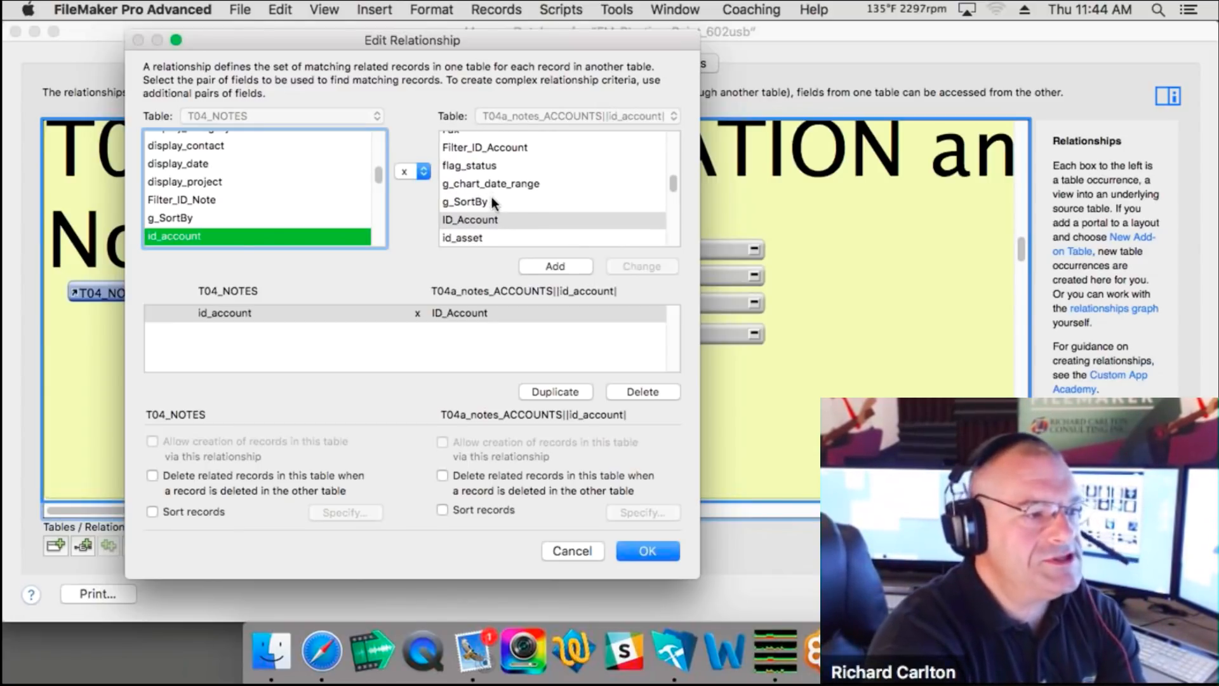
{"action": "scroll", "coordinate": [493, 202], "scroll_direction": "down", "scroll_amount": 2}
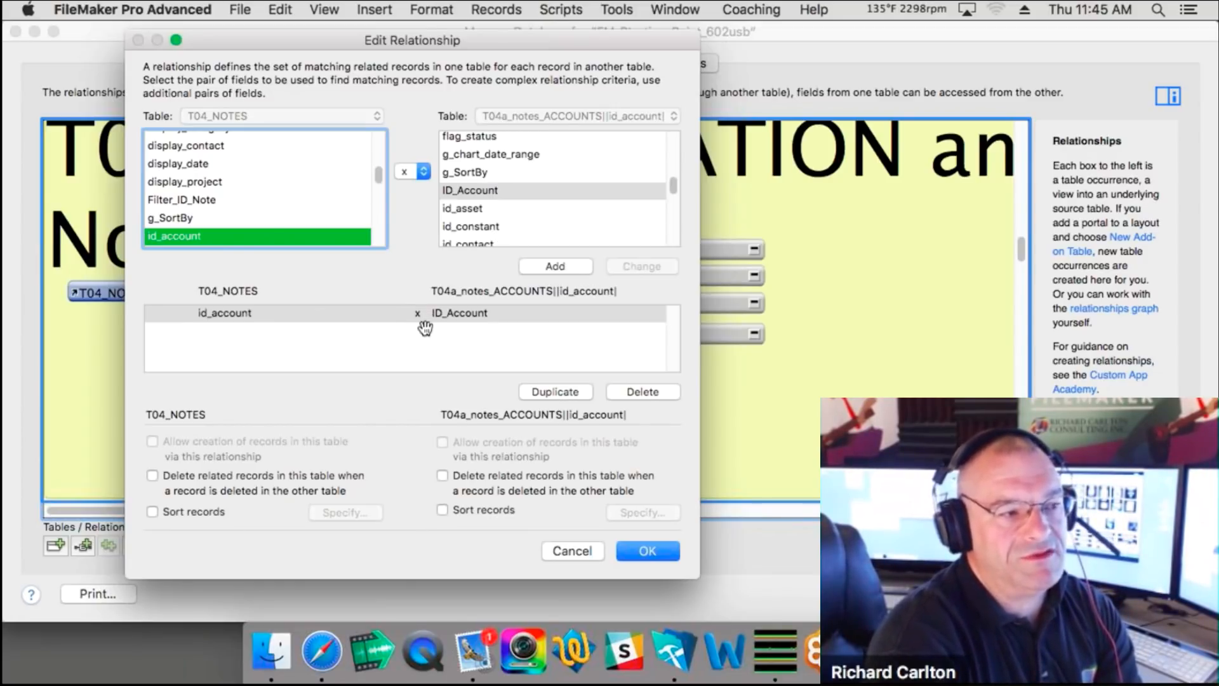
Step: Switch back to = matching on id_constant in both tables, then cancel the changes
{"action": "left_click", "coordinate": [419, 175]}
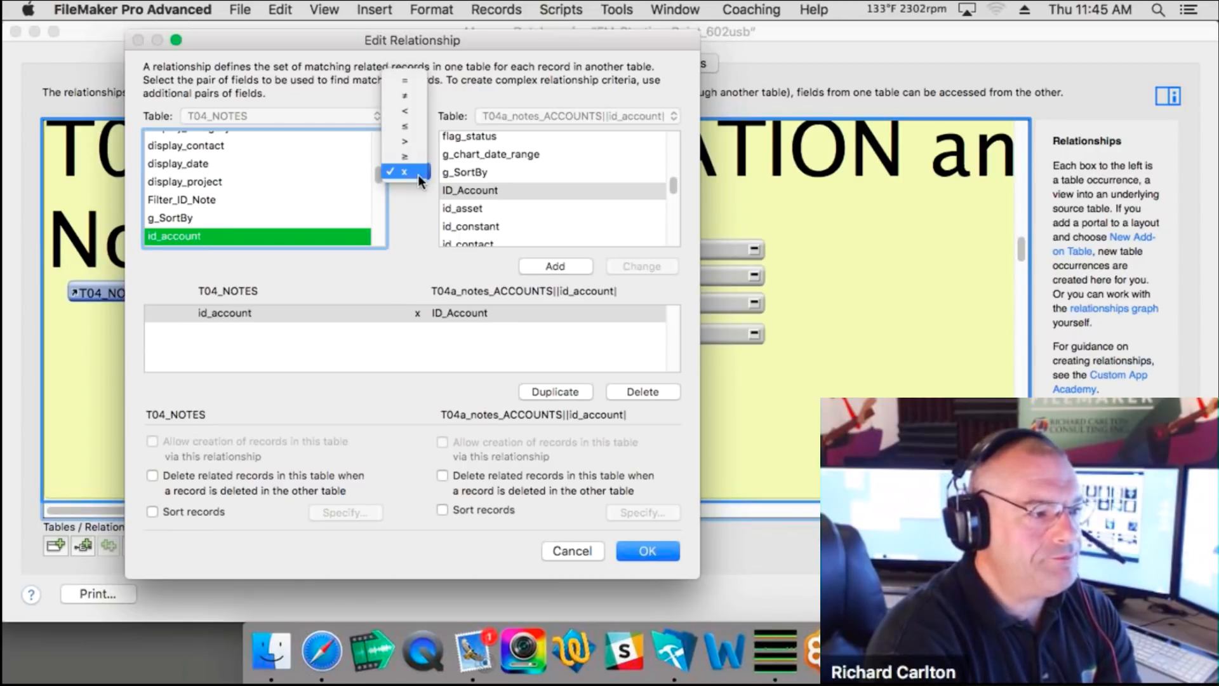
{"action": "left_click", "coordinate": [405, 80]}
{"action": "scroll", "coordinate": [336, 215], "scroll_direction": "down", "scroll_amount": 1}
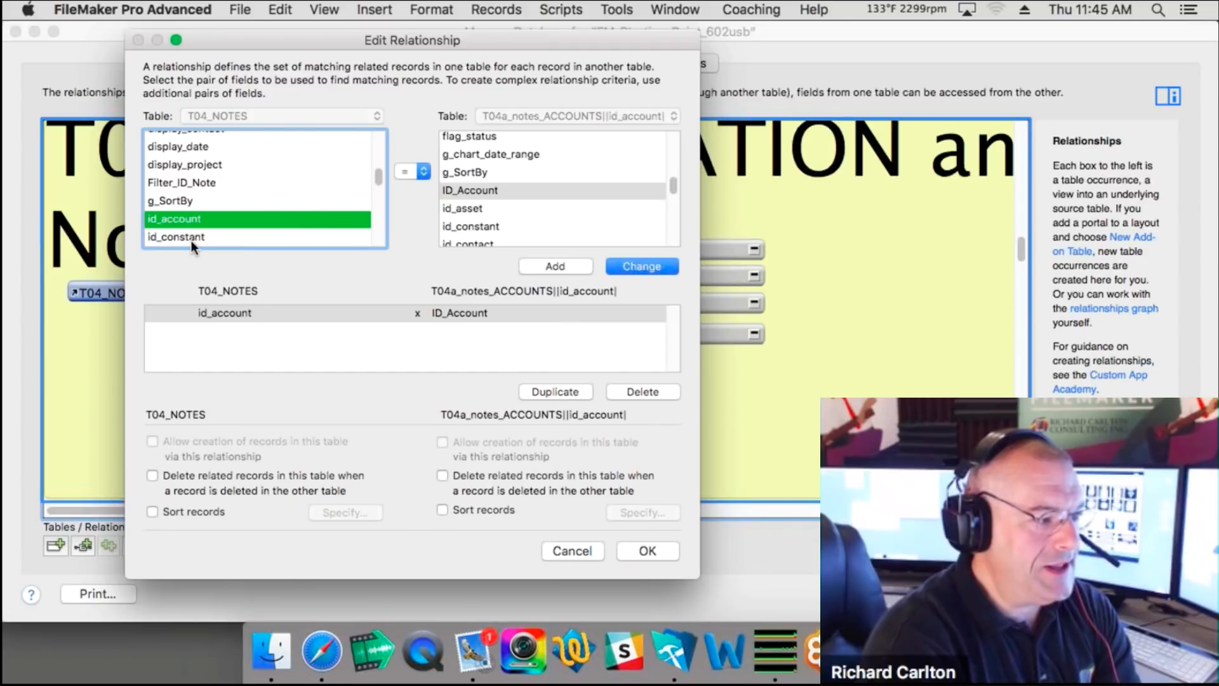
{"action": "left_click", "coordinate": [185, 236]}
{"action": "scroll", "coordinate": [495, 190], "scroll_direction": "down", "scroll_amount": 1}
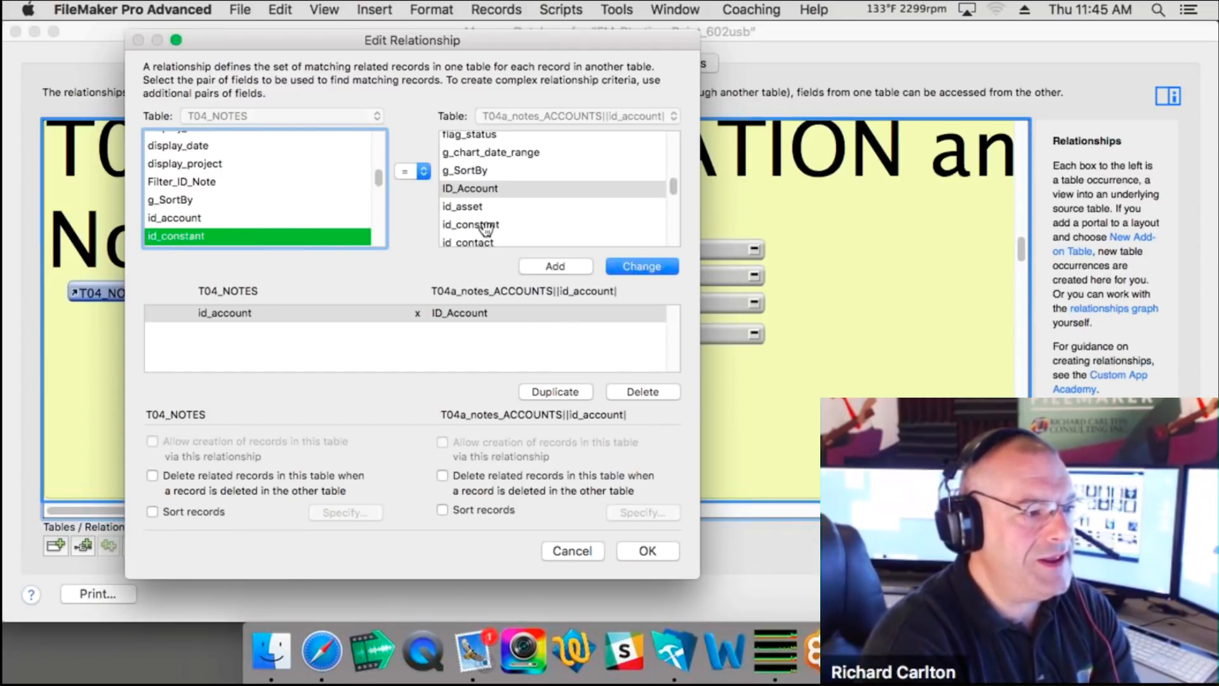
{"action": "left_click", "coordinate": [489, 225]}
{"action": "left_click", "coordinate": [637, 268]}
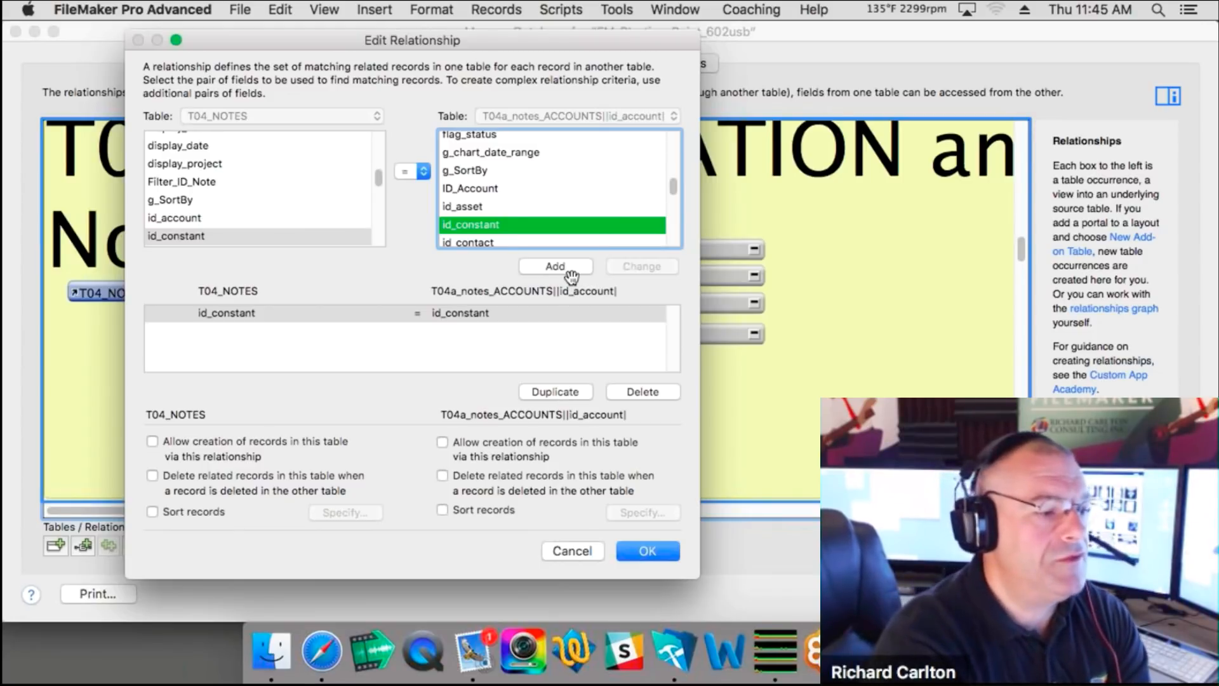
{"action": "left_click", "coordinate": [567, 548]}
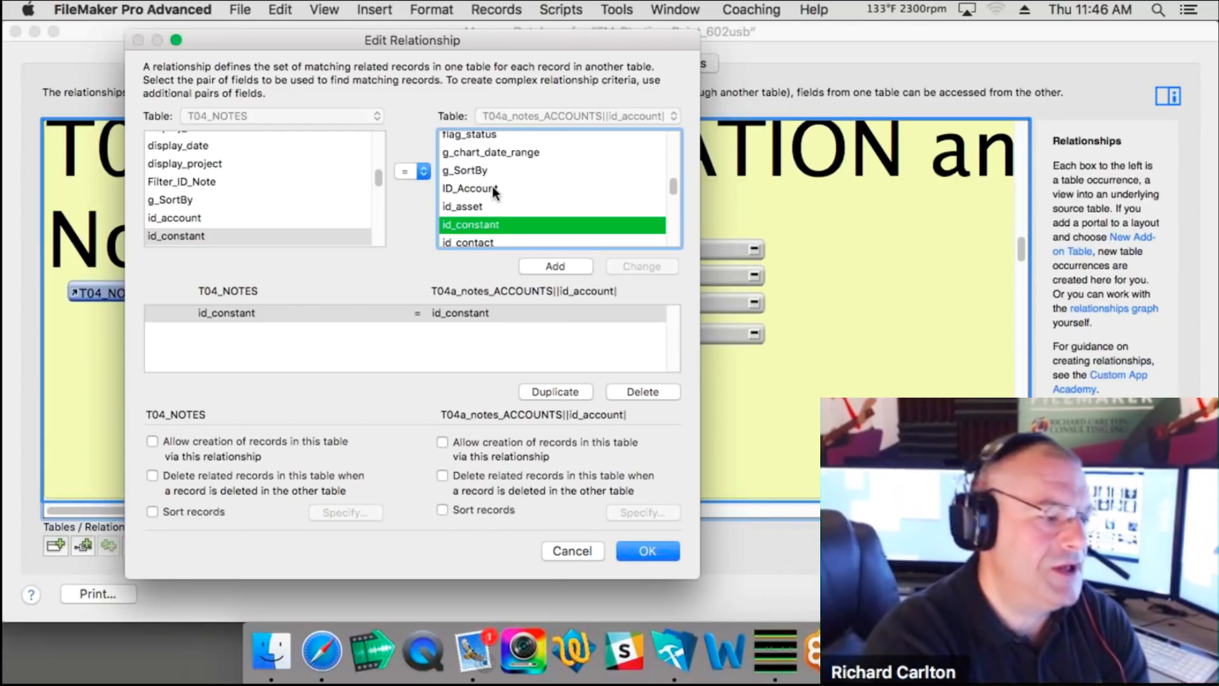
{"action": "left_click", "coordinate": [571, 551]}
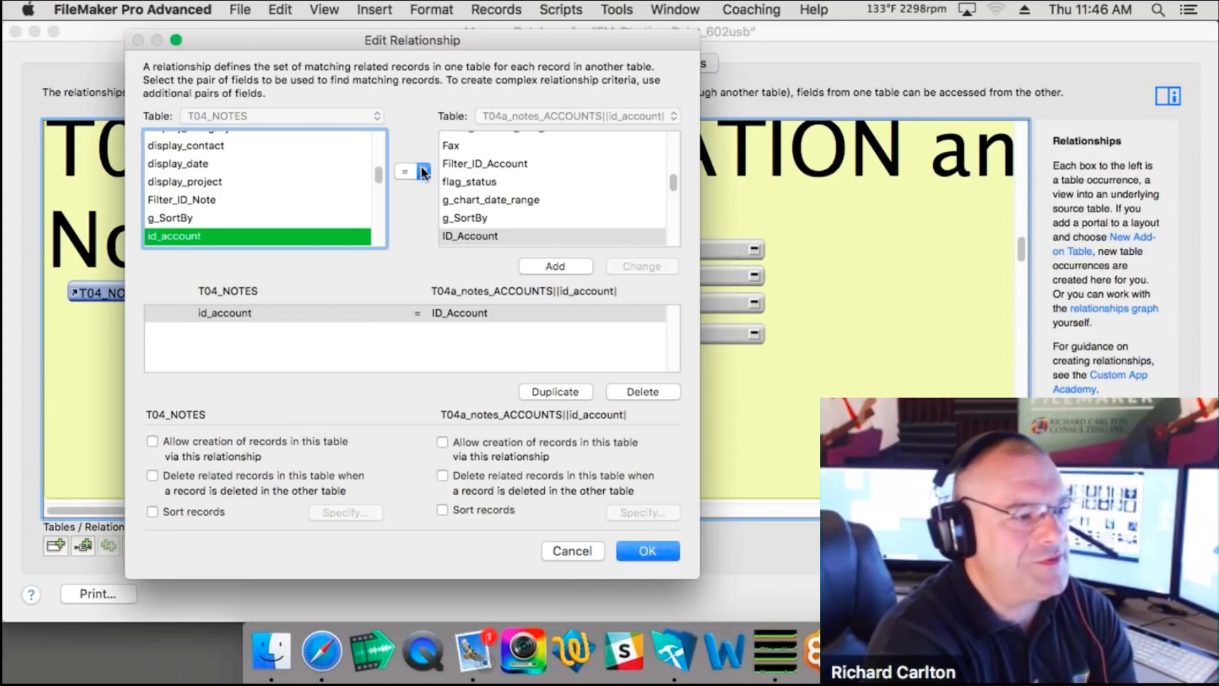
{"action": "left_click", "coordinate": [421, 169]}
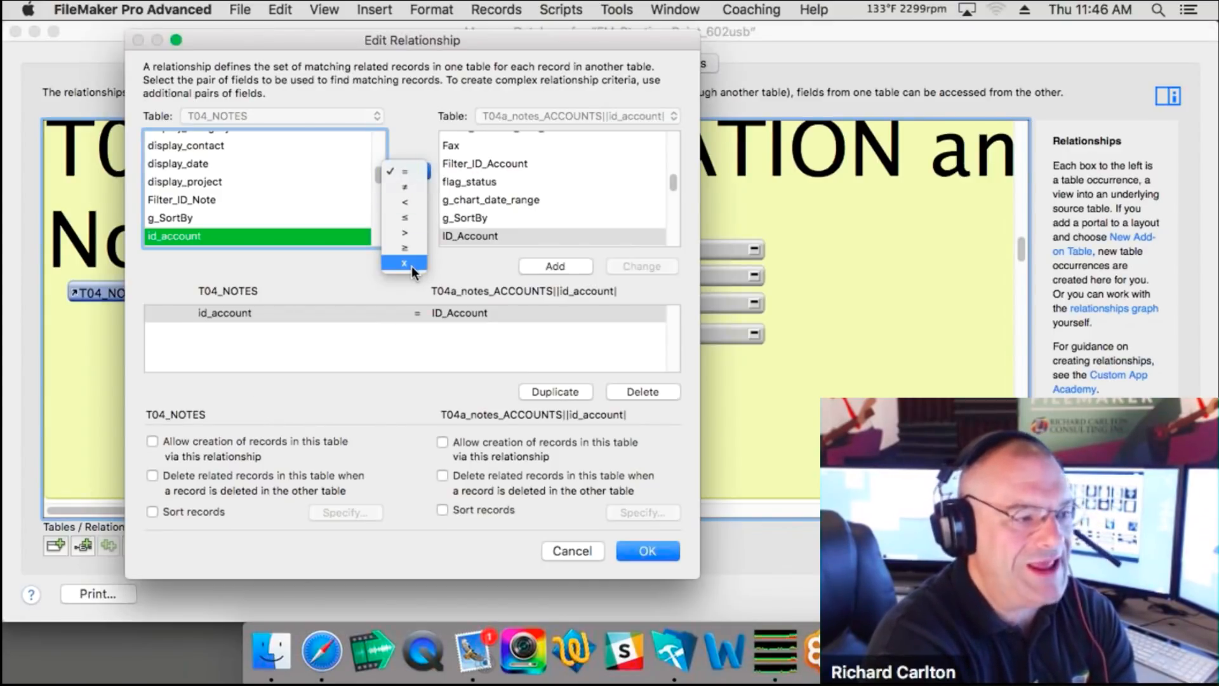
{"action": "left_click", "coordinate": [358, 278]}
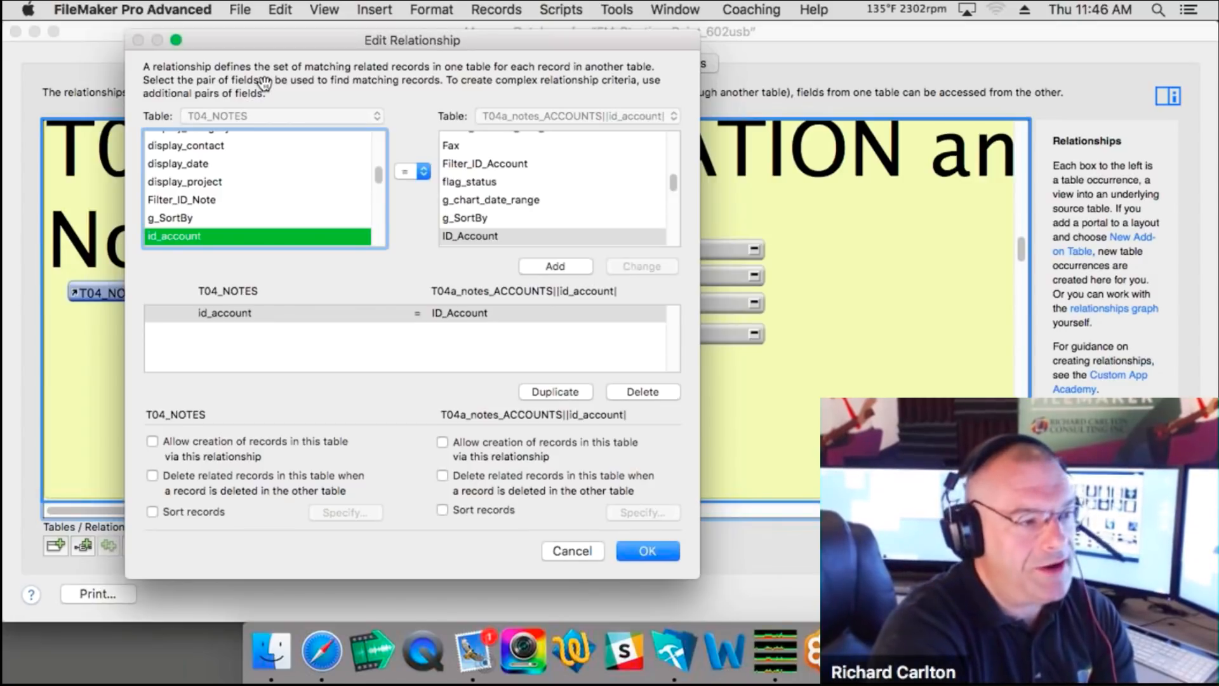
{"action": "left_click", "coordinate": [423, 172]}
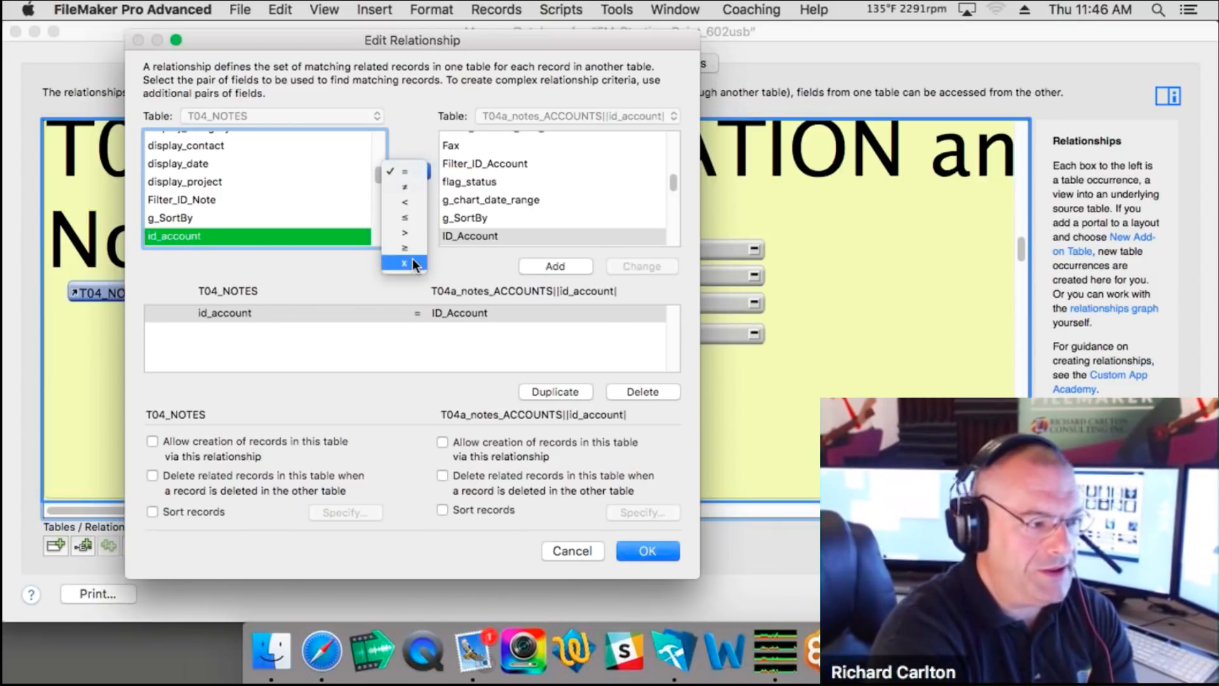
{"action": "left_click", "coordinate": [404, 295]}
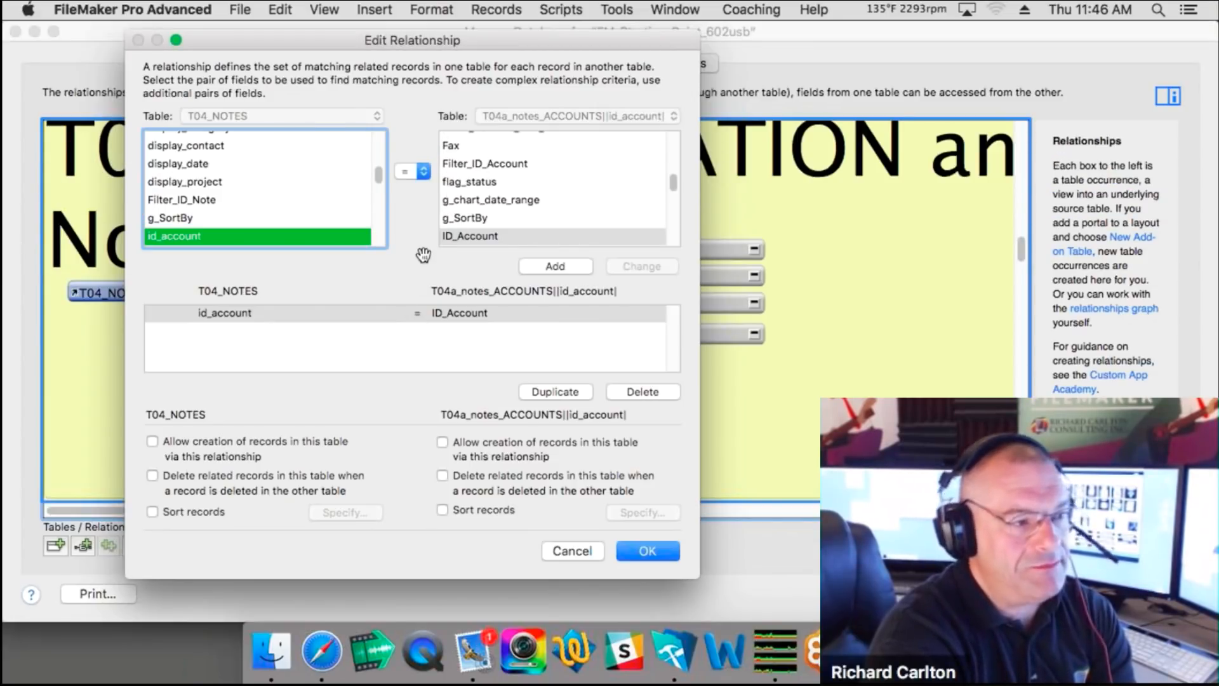
{"action": "left_click", "coordinate": [415, 174]}
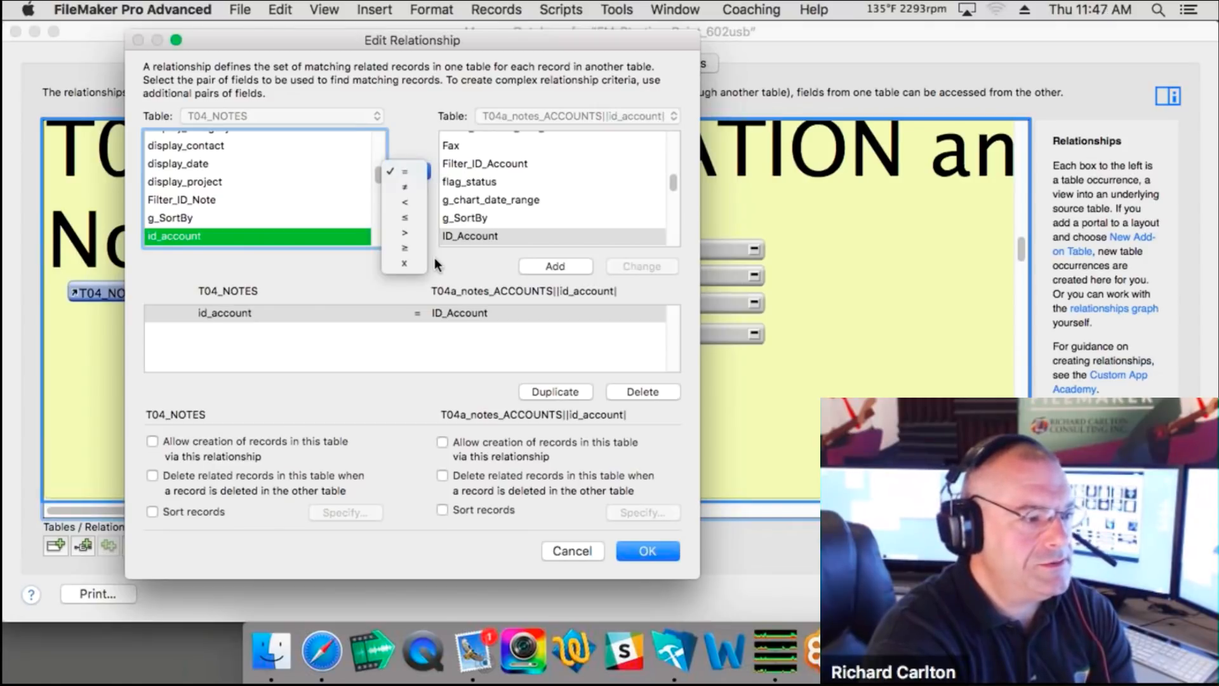
{"action": "left_click", "coordinate": [438, 260]}
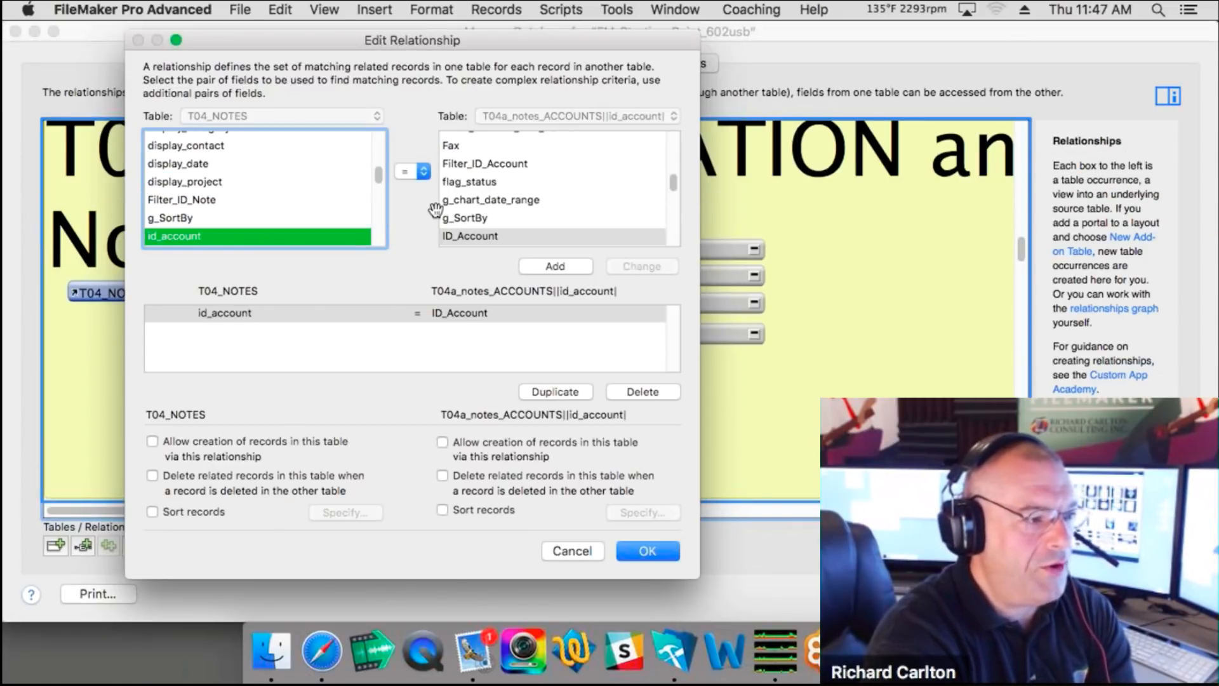
{"action": "left_click", "coordinate": [421, 171]}
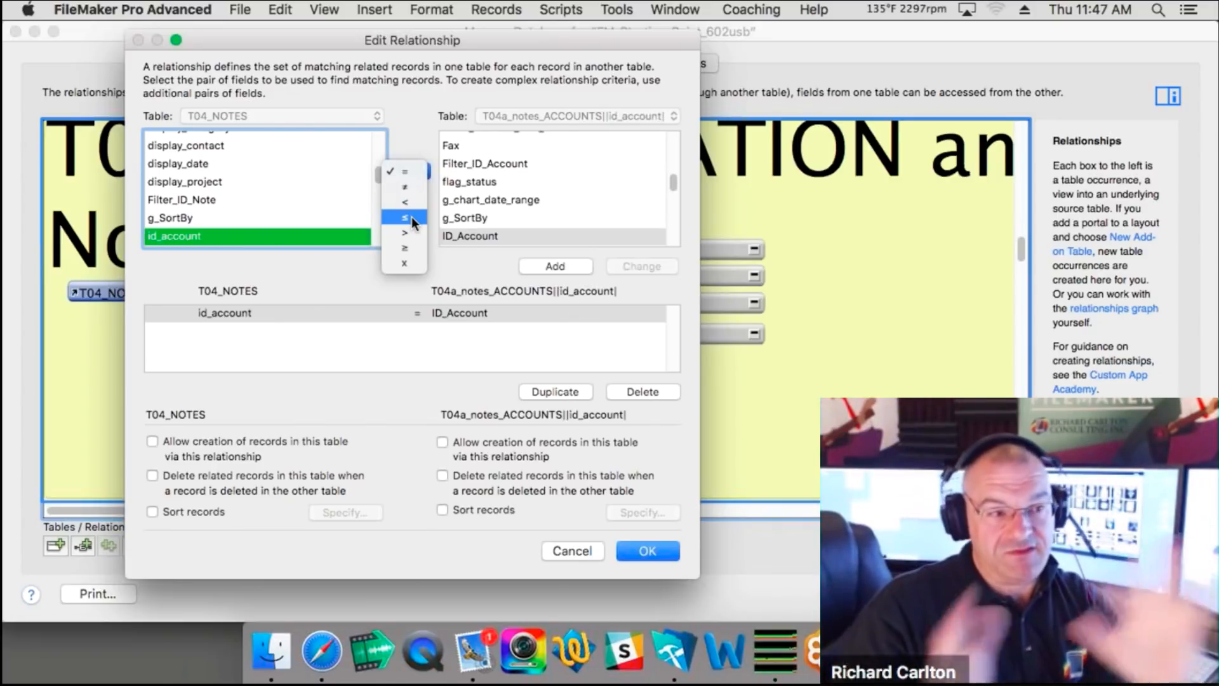
{"action": "left_click", "coordinate": [341, 282]}
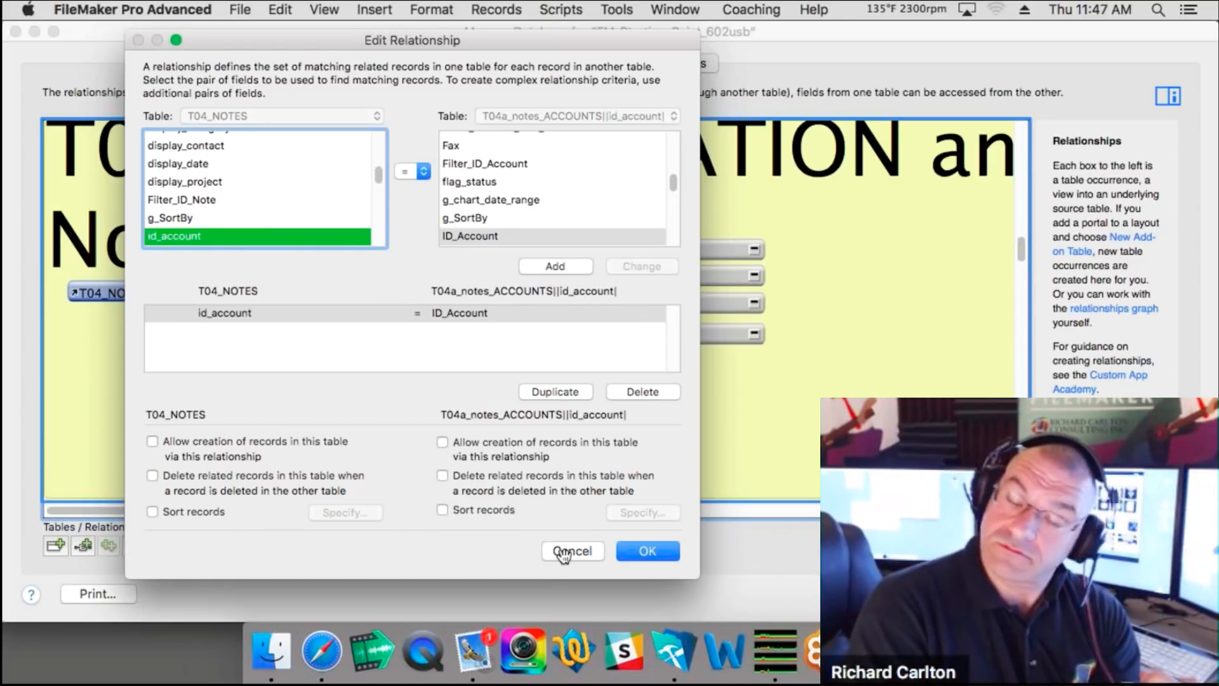
{"action": "left_click", "coordinate": [566, 552]}
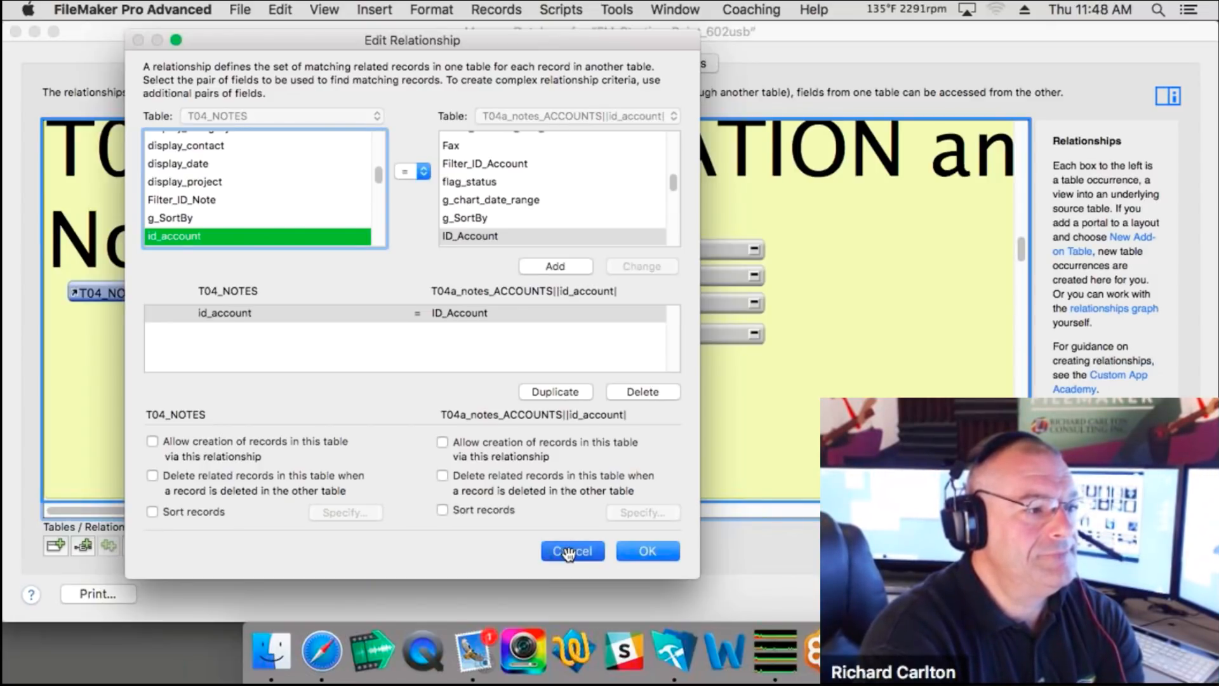
{"action": "left_click", "coordinate": [569, 554]}
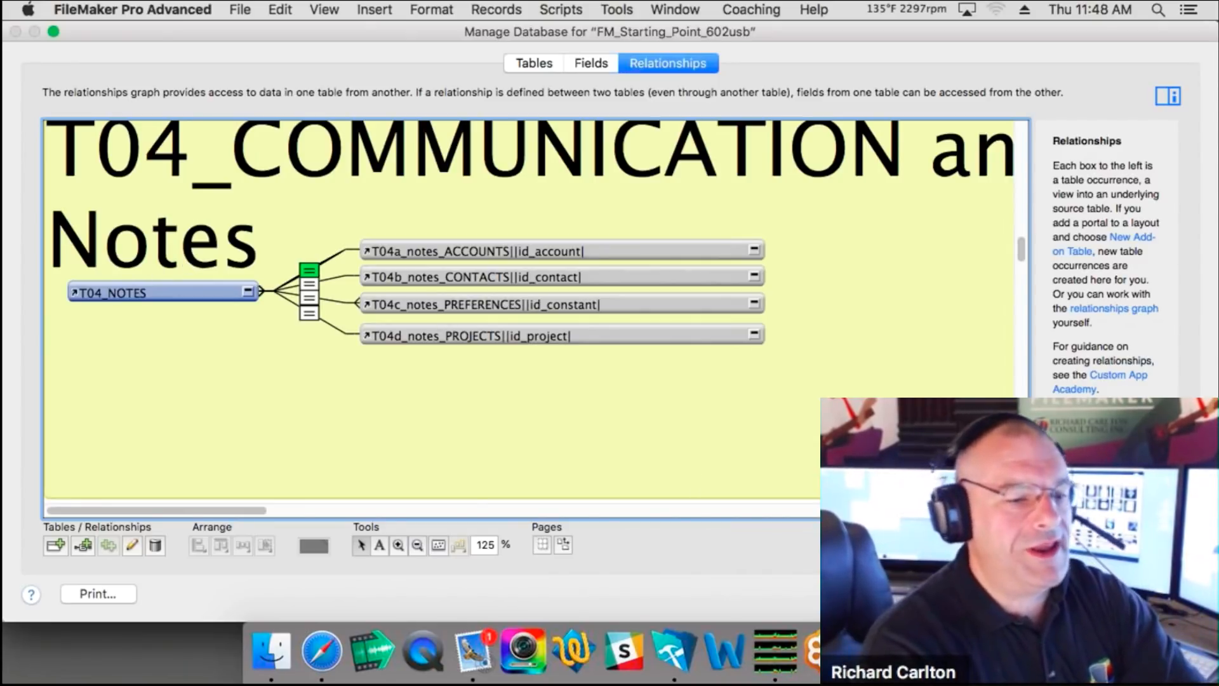
Step: Close Manage Database with OK, open Notes from dashboard page 2, and enter Layout mode
{"action": "left_click", "coordinate": [1160, 594]}
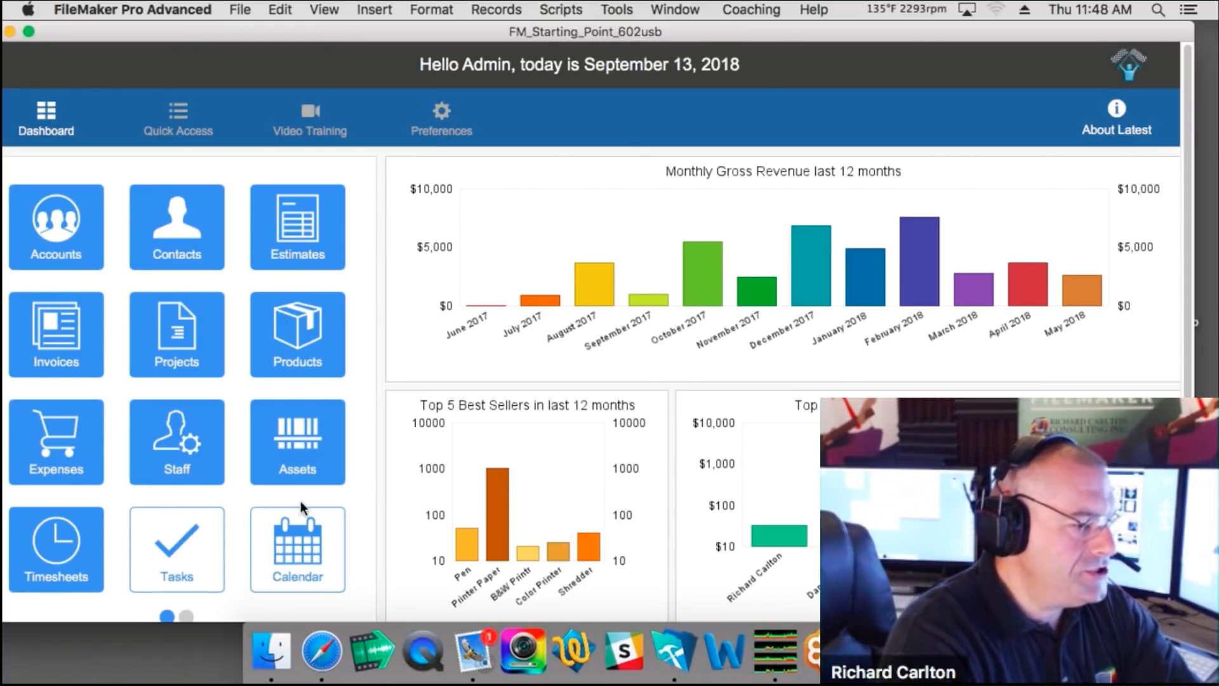
{"action": "scroll", "coordinate": [300, 501], "scroll_direction": "down", "scroll_amount": 2}
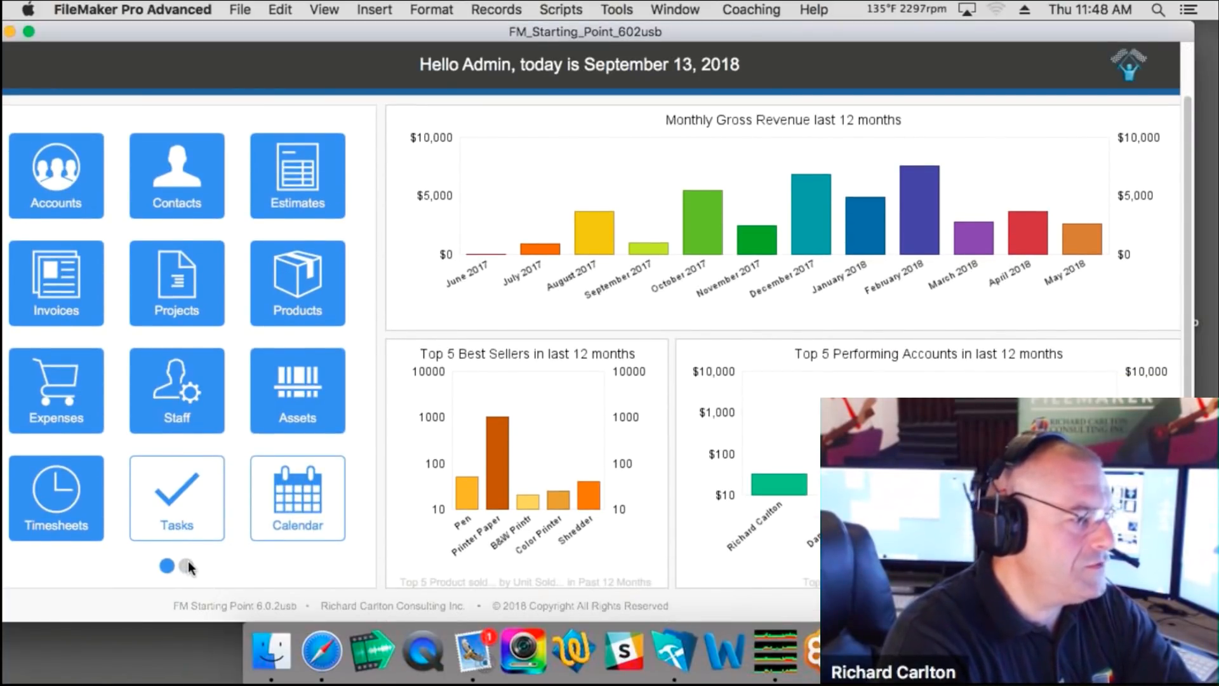
{"action": "left_click", "coordinate": [188, 562]}
{"action": "left_click", "coordinate": [176, 390]}
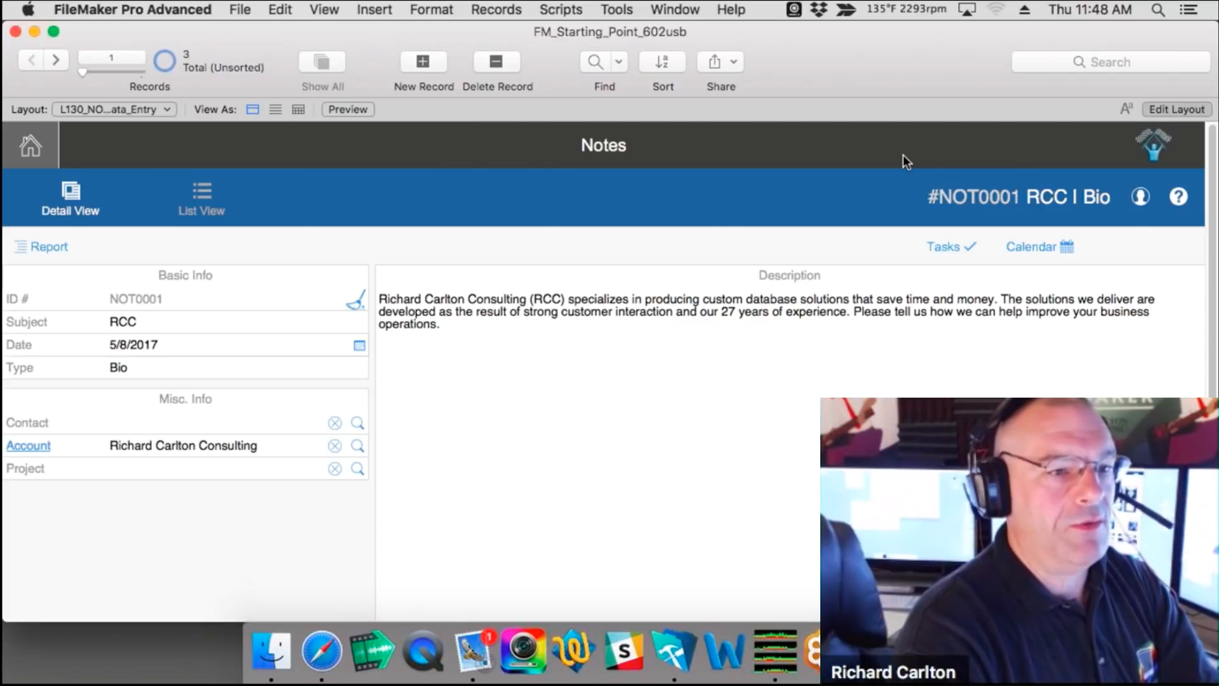
{"action": "key", "text": "super+l"}
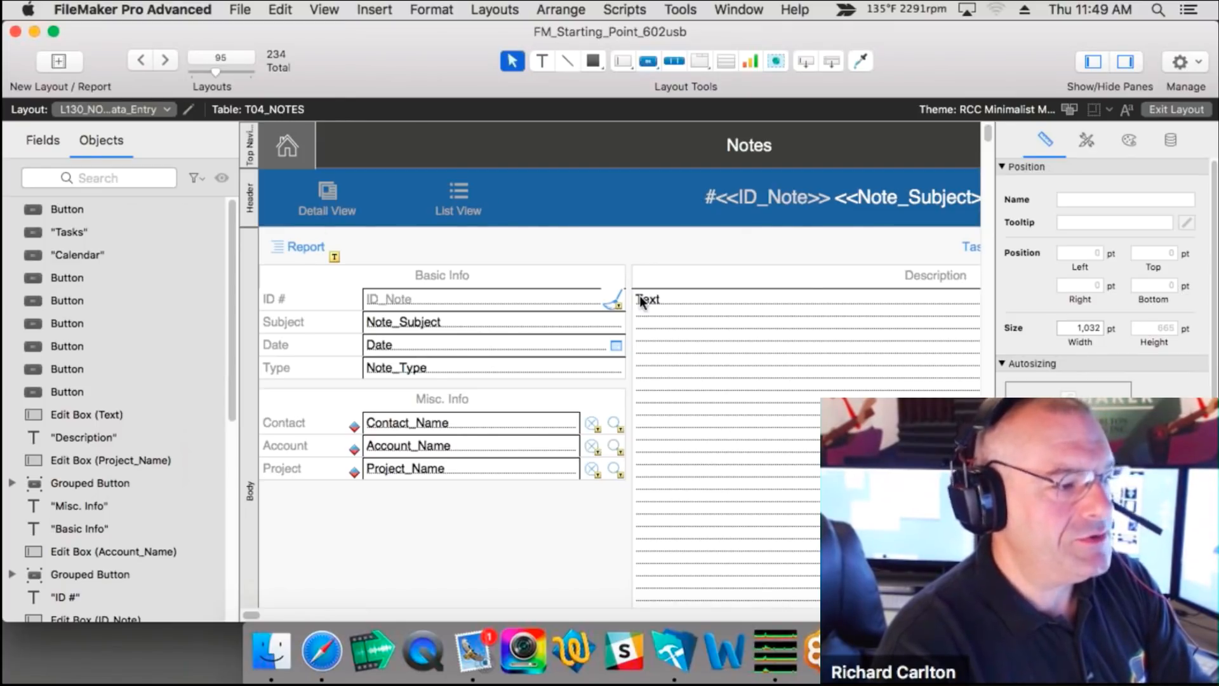
Step: Open Layout Setup, check the Show records from list, and close it unchanged
{"action": "left_click", "coordinate": [496, 10]}
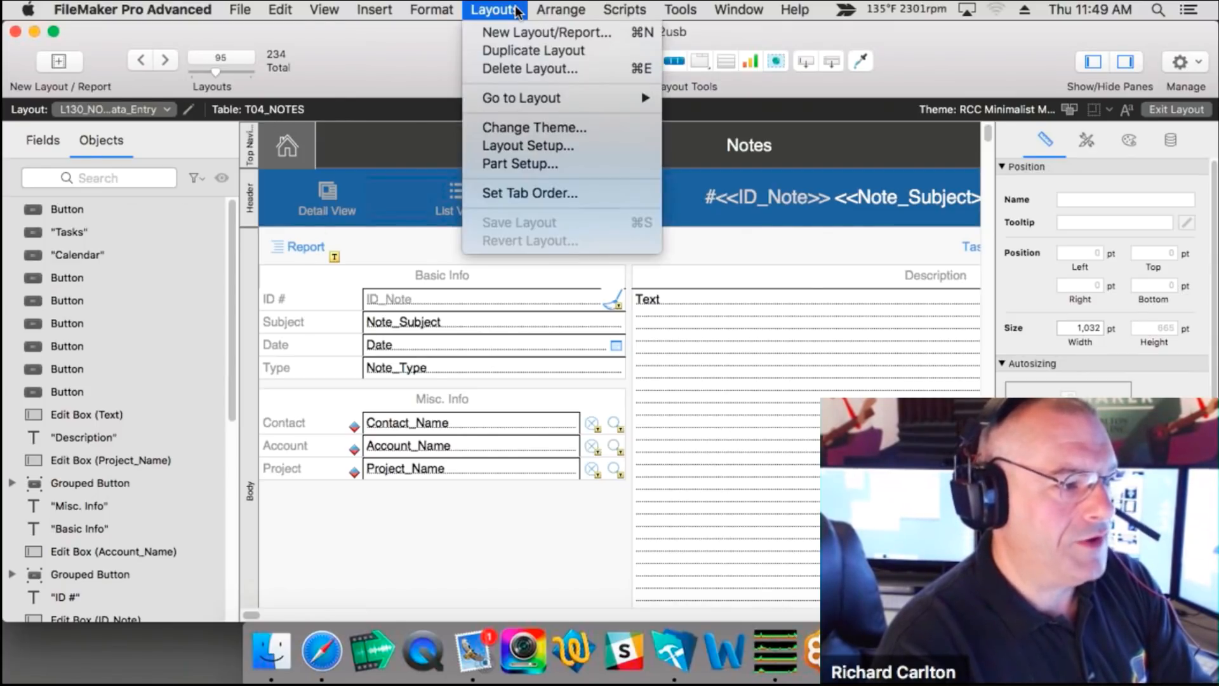
{"action": "left_click", "coordinate": [526, 150]}
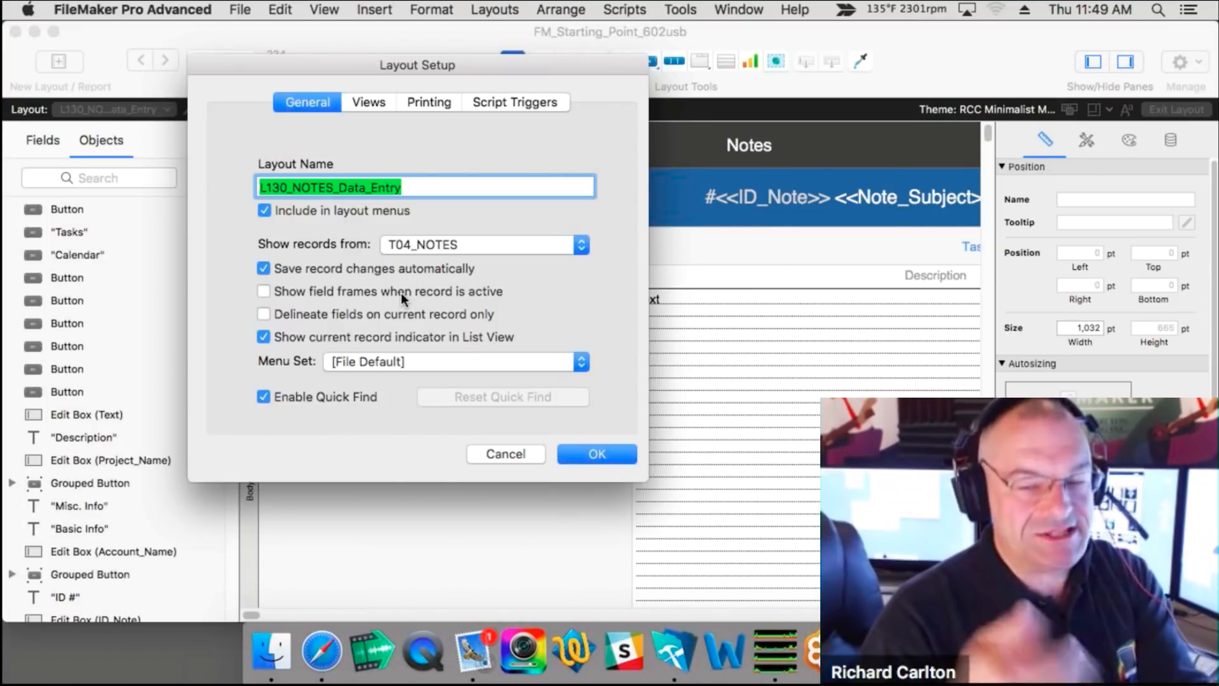
{"action": "left_click", "coordinate": [431, 245]}
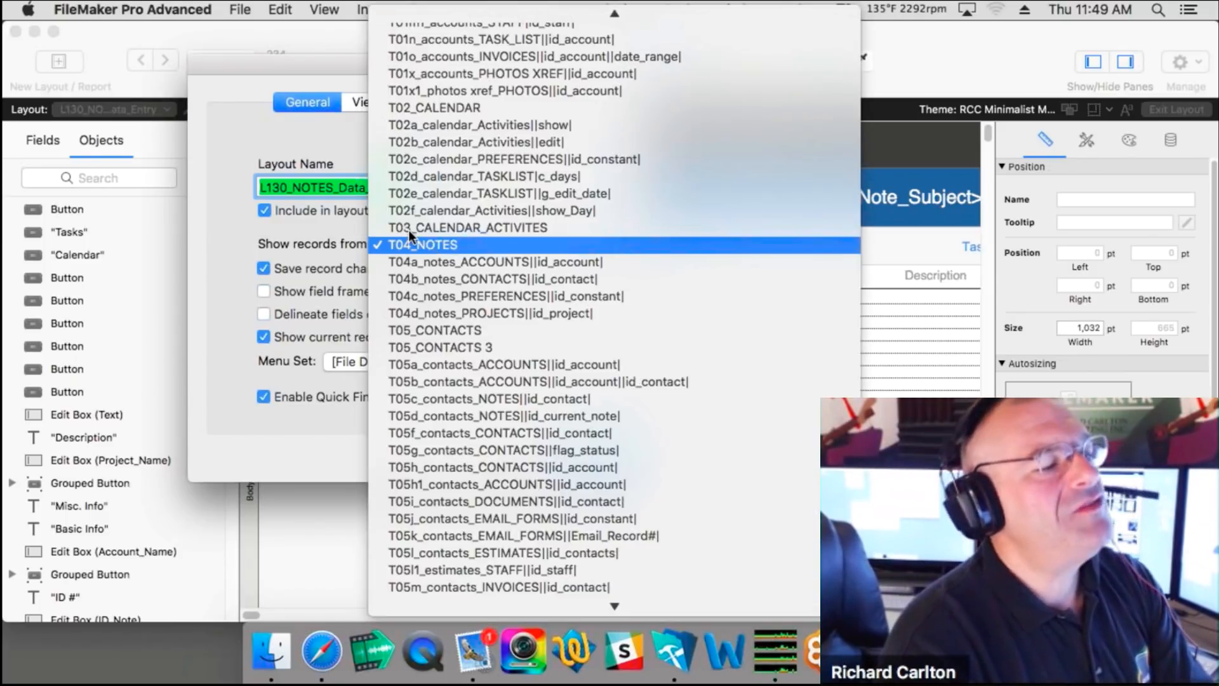
{"action": "left_click", "coordinate": [357, 187]}
{"action": "left_click", "coordinate": [502, 455]}
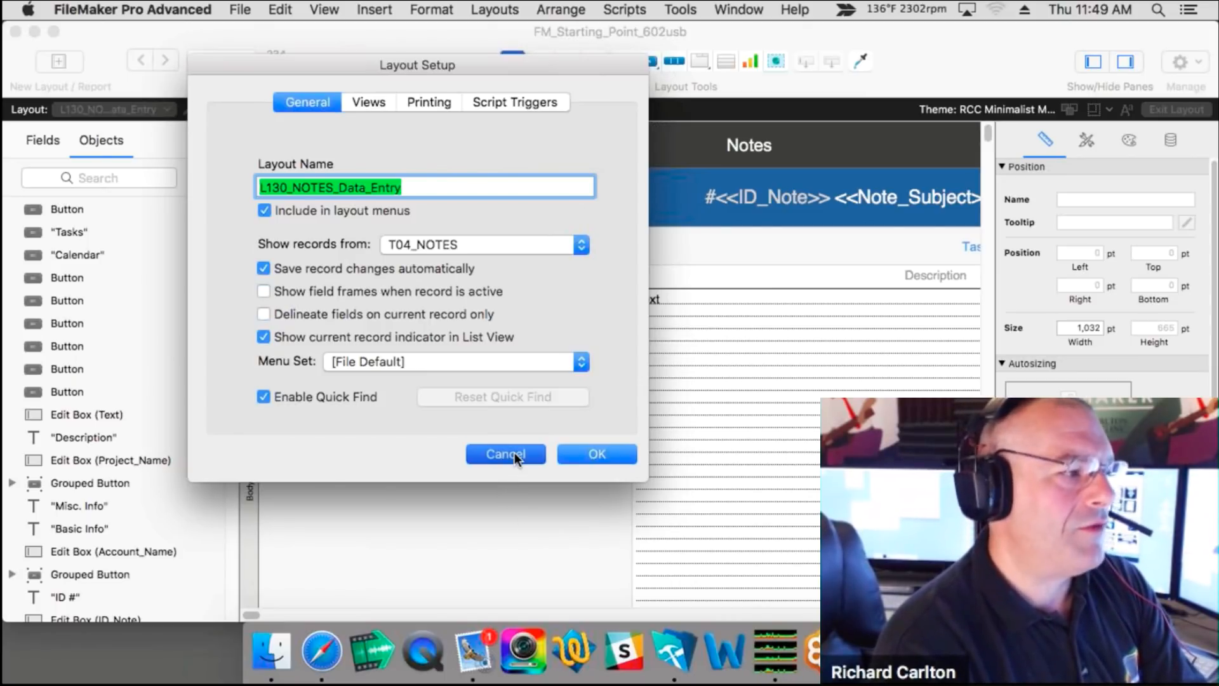
{"action": "left_click", "coordinate": [515, 454]}
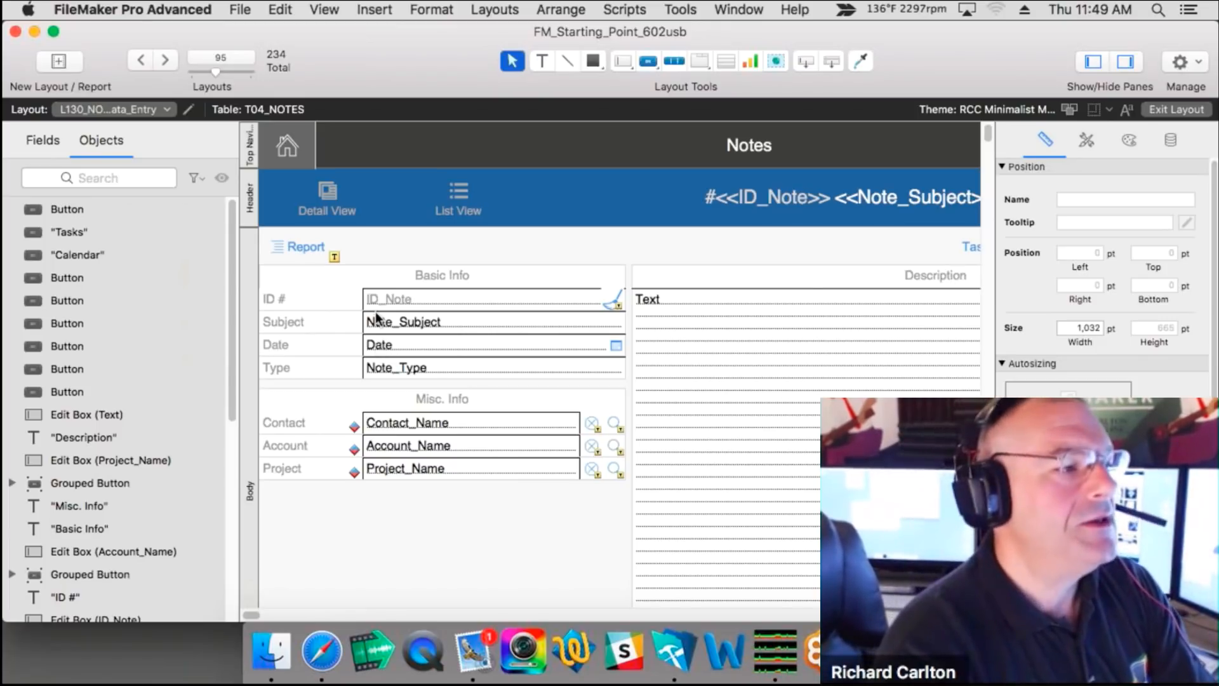
Step: Reopen Layout Setup, keep T04_NOTES as the source table, and confirm with OK
{"action": "left_click", "coordinate": [495, 9]}
{"action": "left_click", "coordinate": [517, 142]}
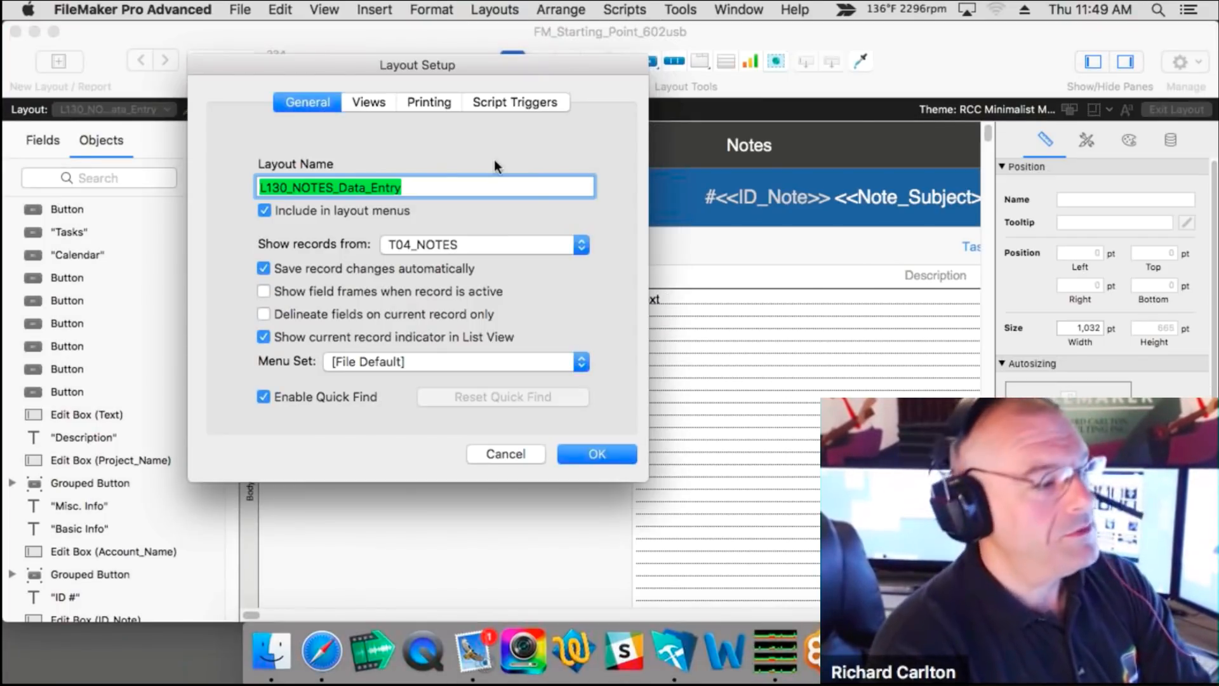
{"action": "left_click", "coordinate": [480, 248]}
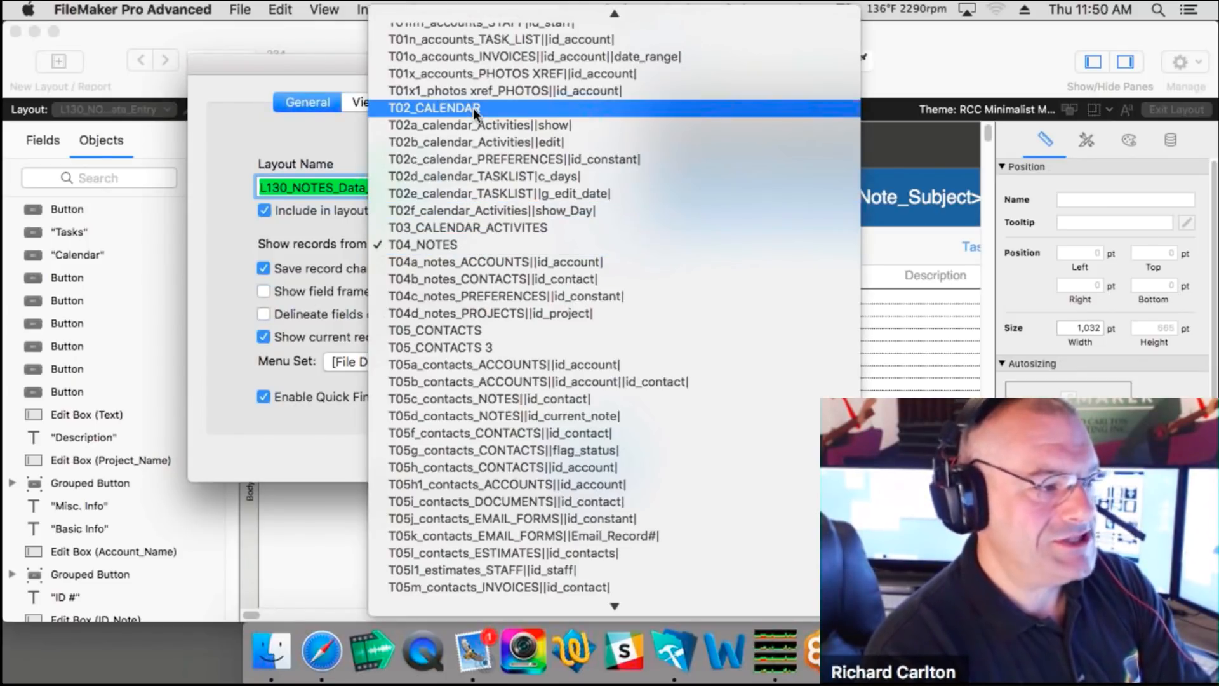
{"action": "left_click", "coordinate": [447, 246]}
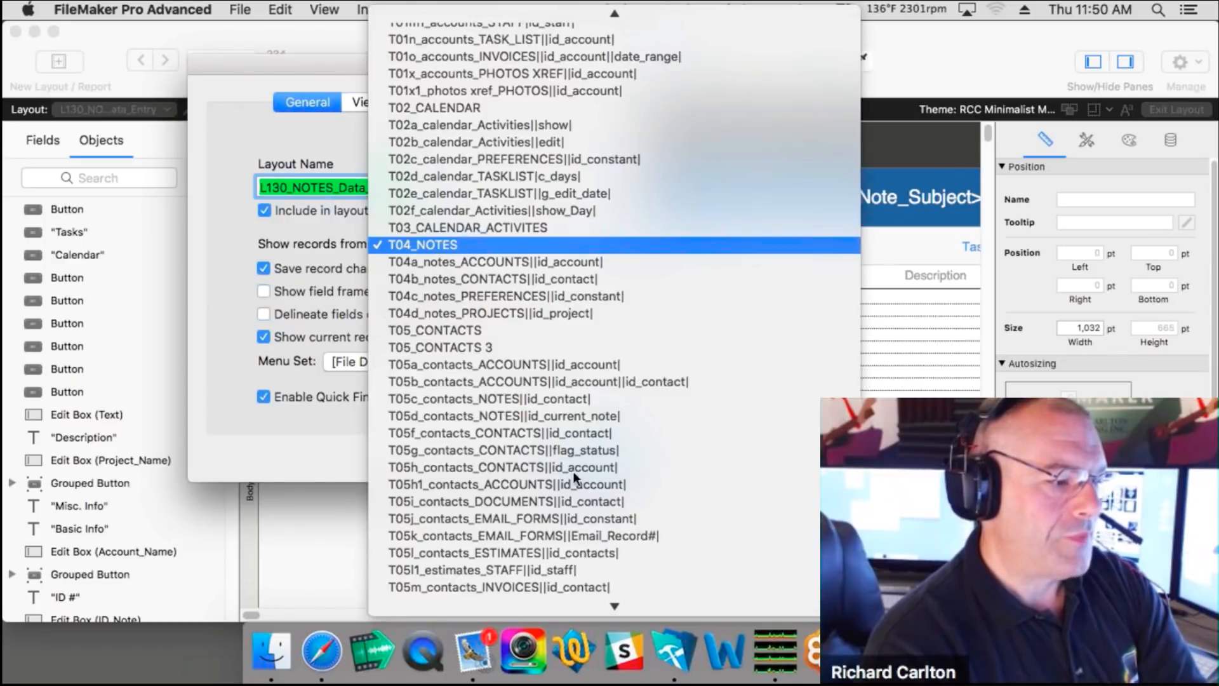
{"action": "left_click", "coordinate": [604, 452]}
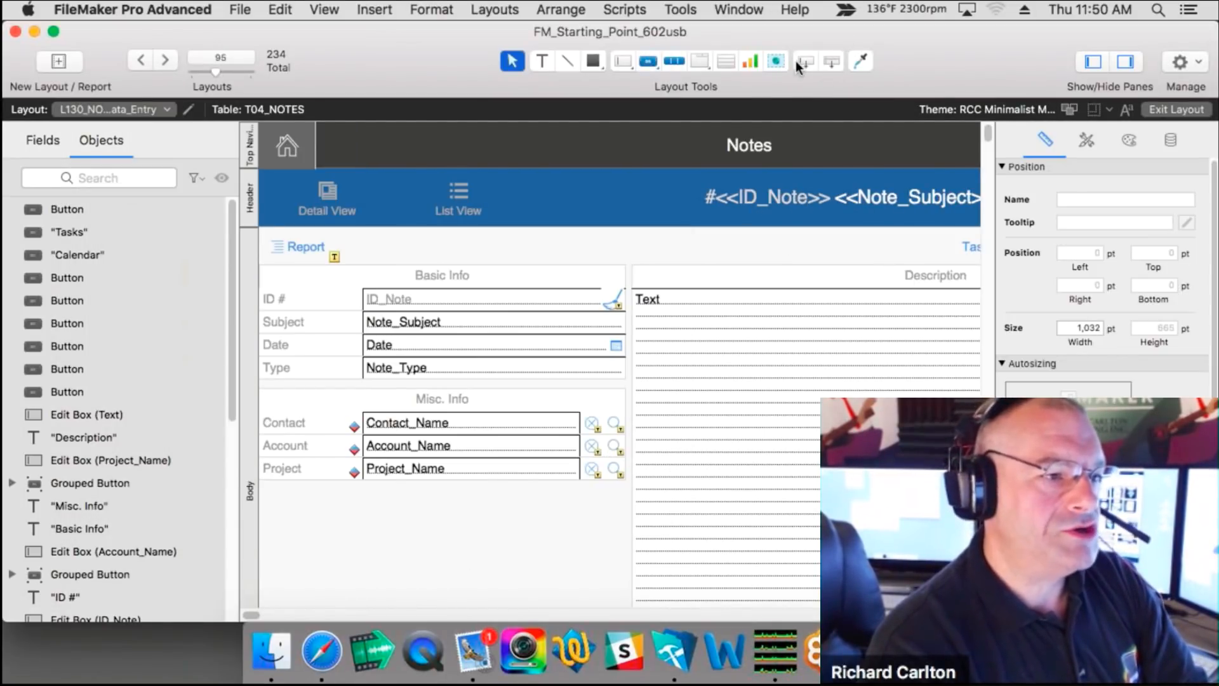
Step: Place the ::Billing_Calc field from T01a_accounts_ACCOUNTS, with label, below Project
{"action": "left_click_drag", "start_coordinate": [801, 62], "coordinate": [482, 517]}
{"action": "left_click", "coordinate": [555, 67]}
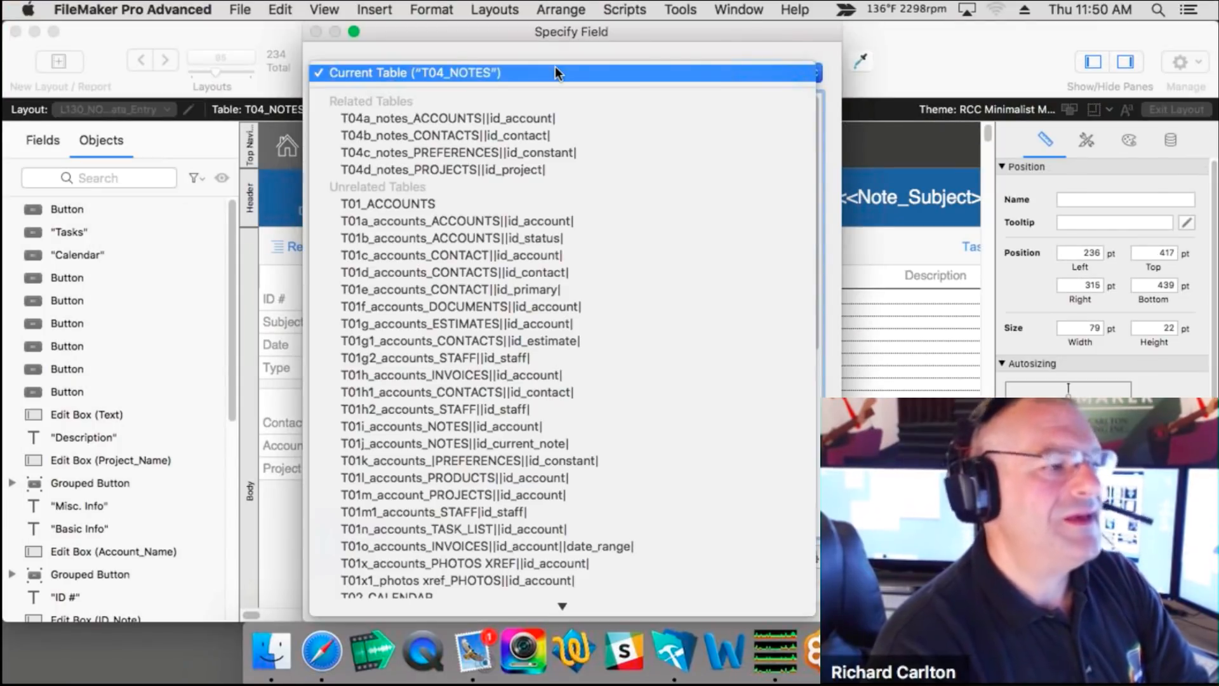
{"action": "left_click", "coordinate": [880, 28]}
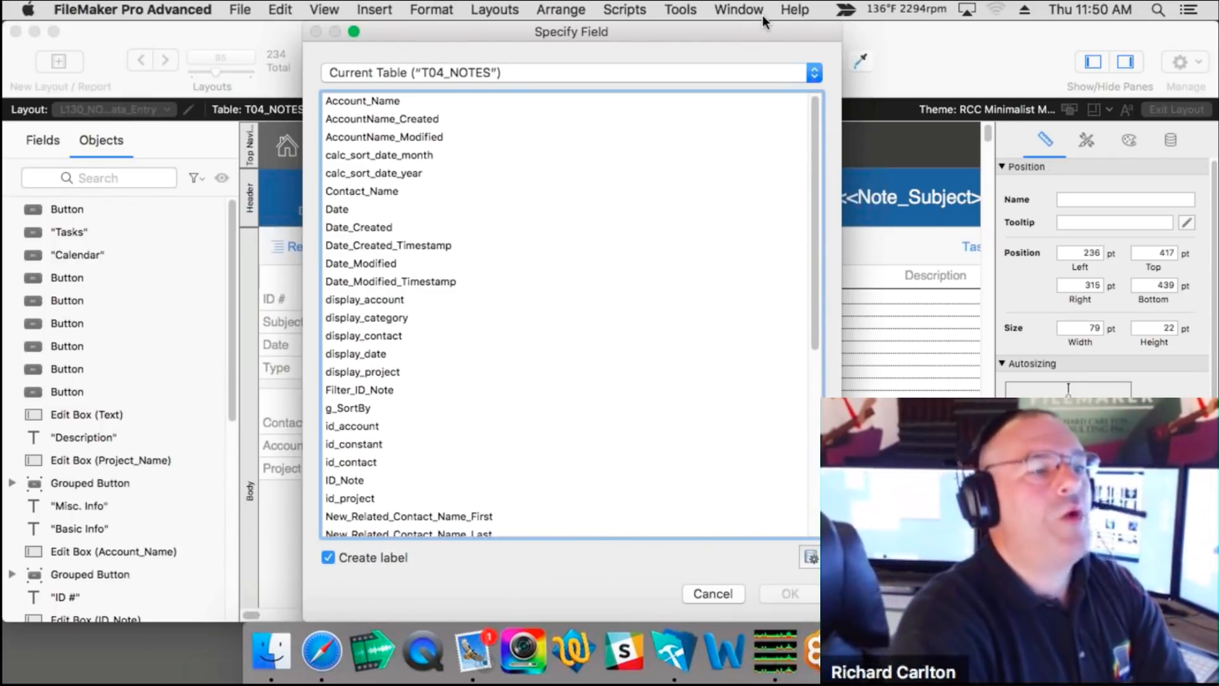
{"action": "left_click", "coordinate": [691, 73]}
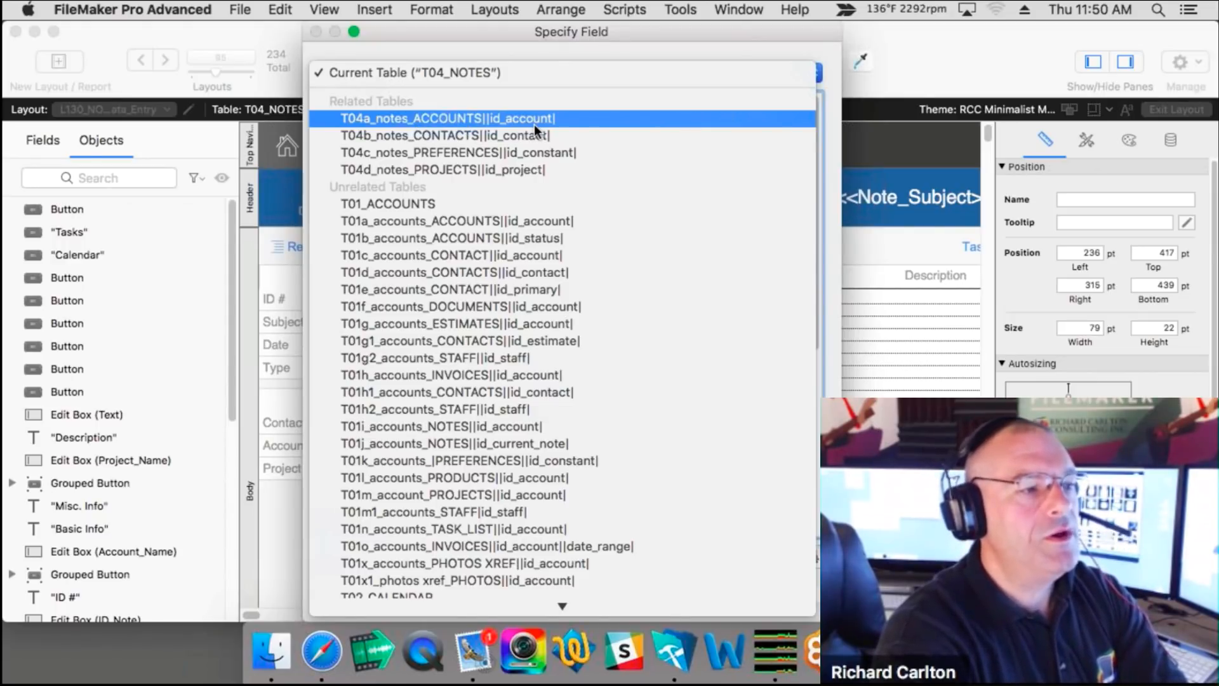
{"action": "left_click", "coordinate": [505, 222]}
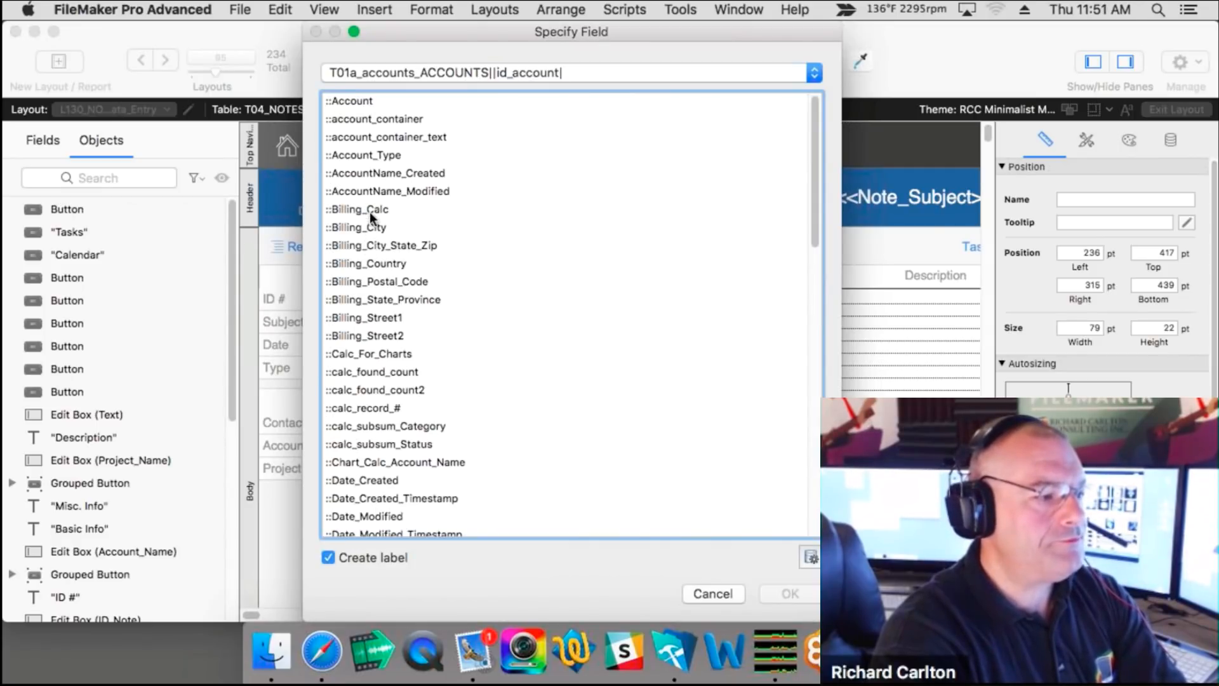
{"action": "left_click", "coordinate": [370, 211]}
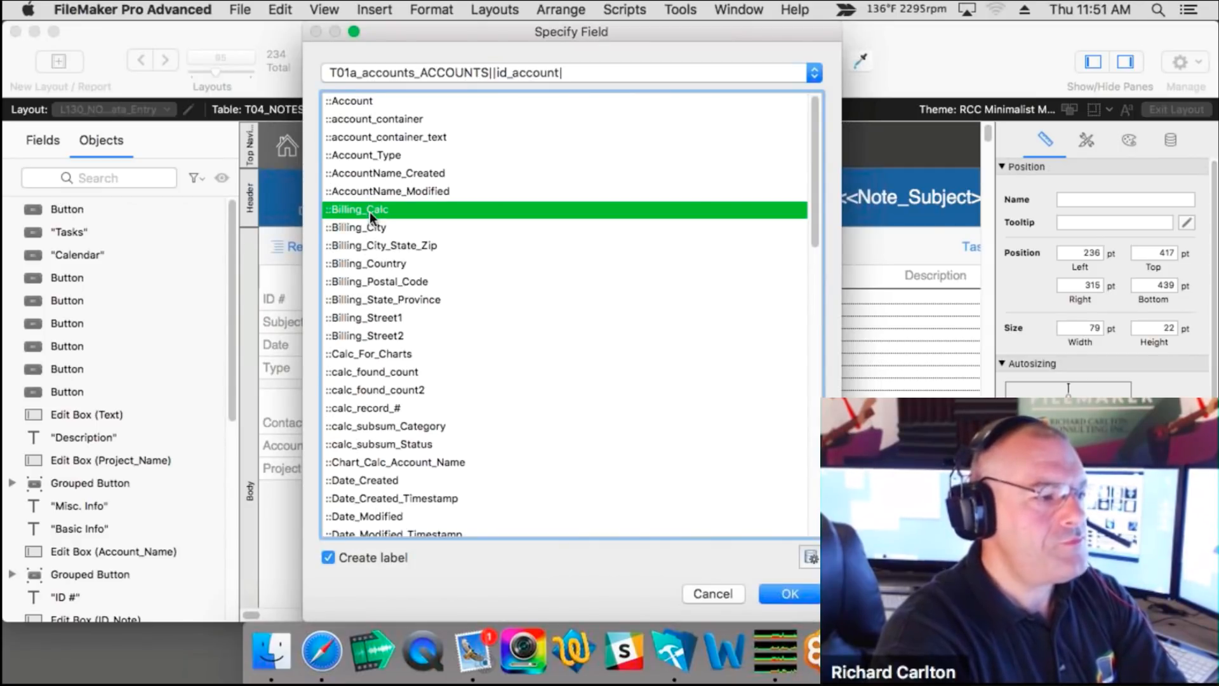
{"action": "left_click", "coordinate": [785, 593]}
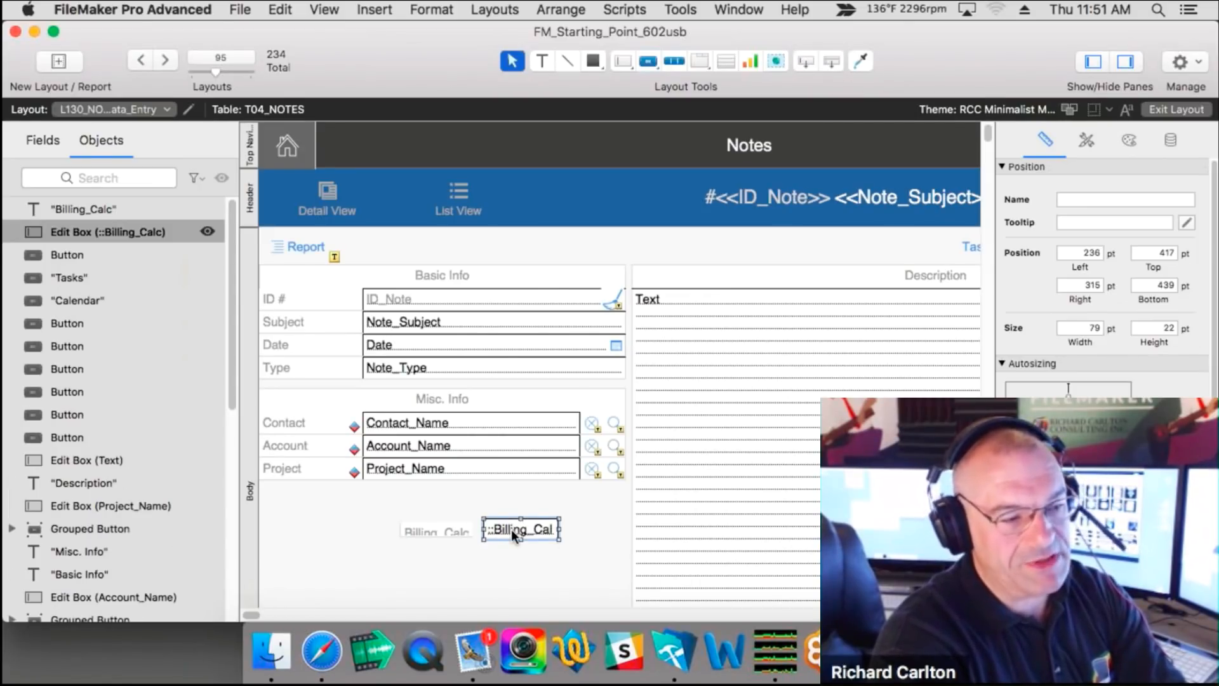
{"action": "left_click", "coordinate": [528, 573]}
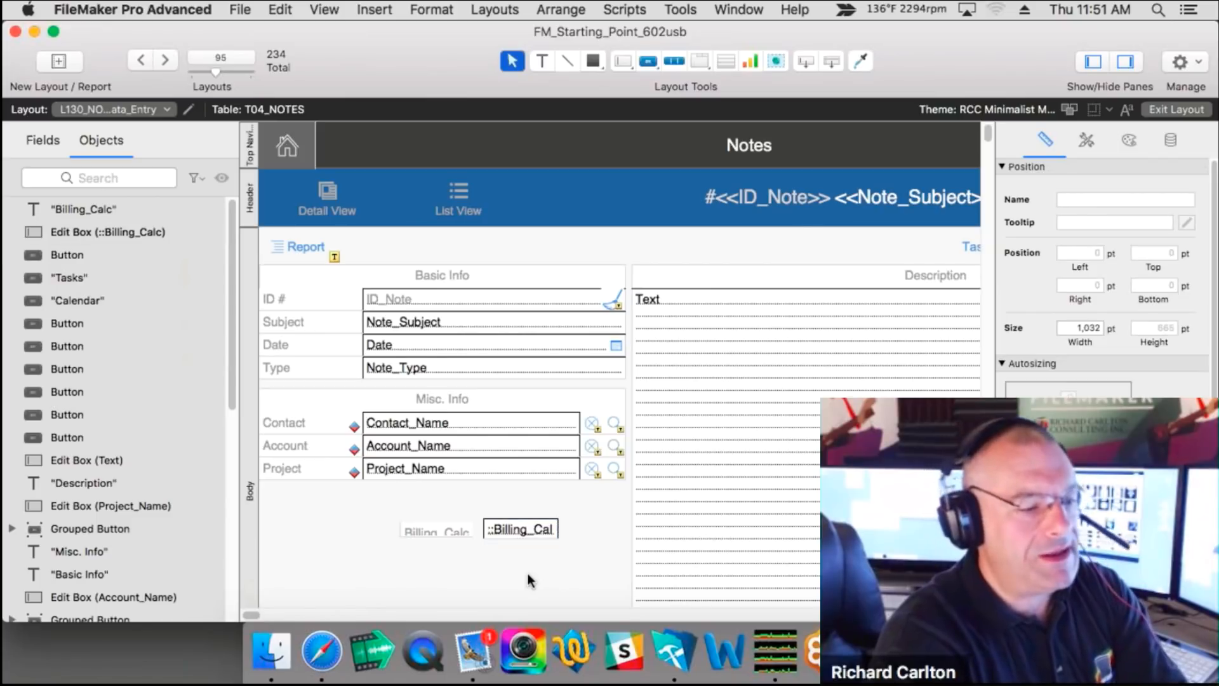
{"action": "left_click", "coordinate": [522, 535]}
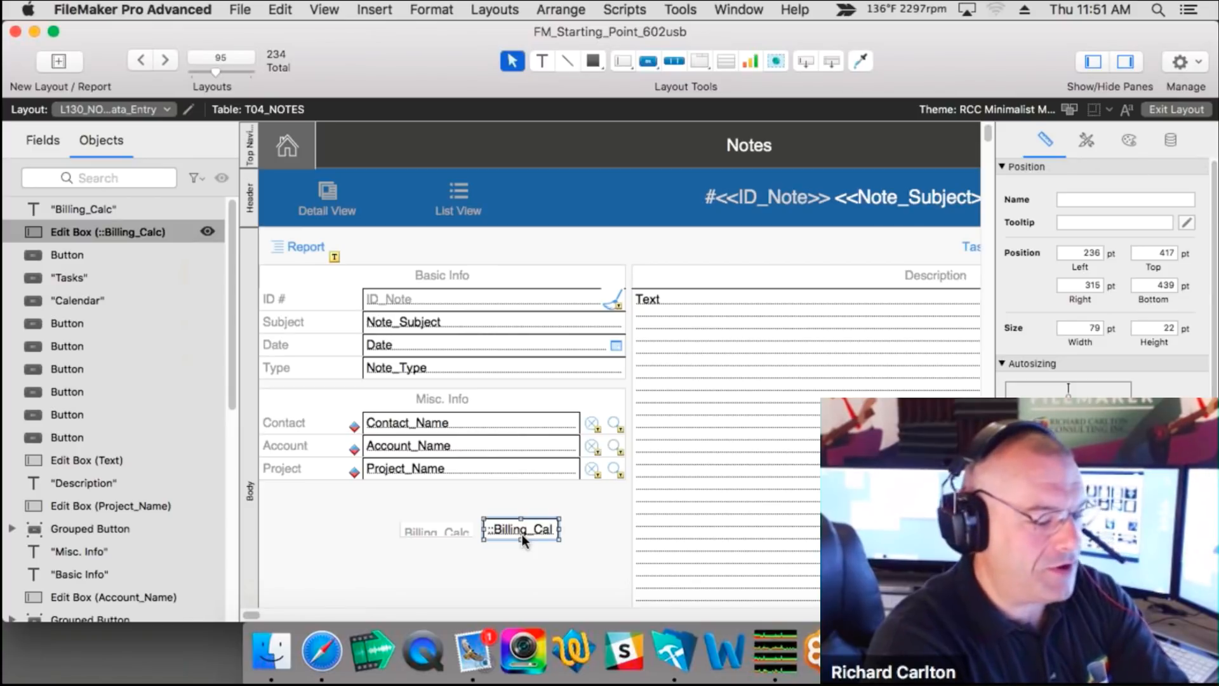
Step: Open Relationships with Shift-Cmd-D, scroll through the table groups, and drag the window down
{"action": "key", "text": "super+shift+d"}
{"action": "scroll", "coordinate": [423, 424], "scroll_direction": "down", "scroll_amount": 20}
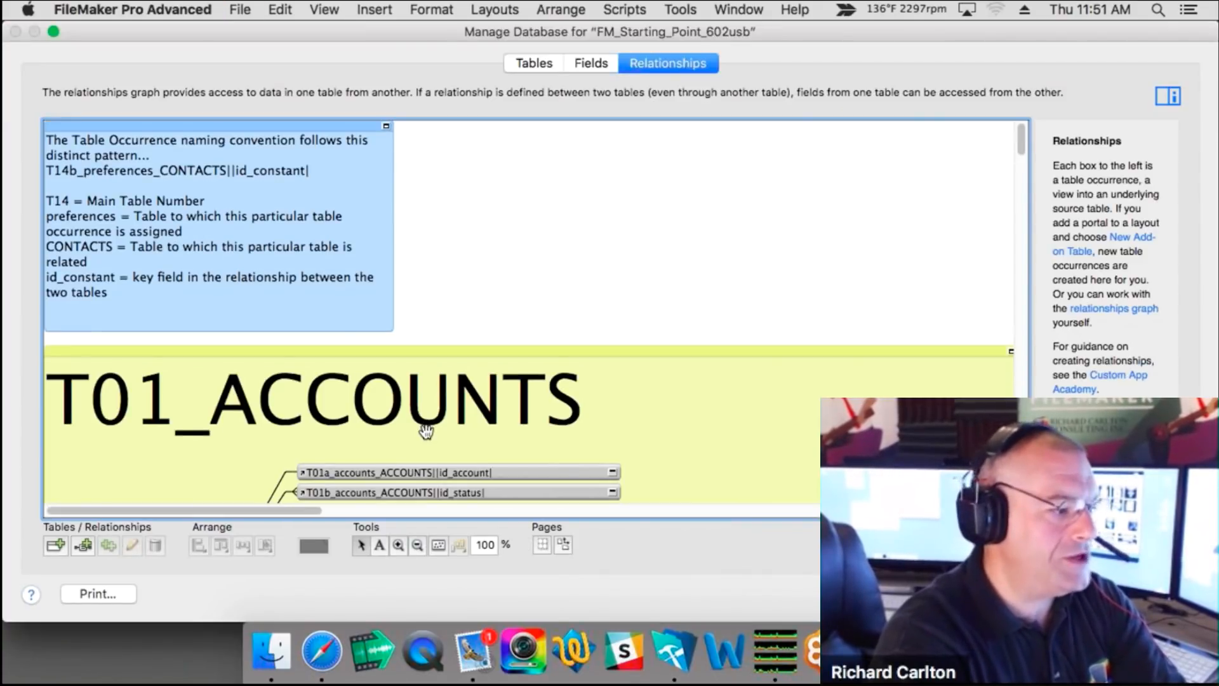
{"action": "scroll", "coordinate": [423, 419], "scroll_direction": "down", "scroll_amount": 15}
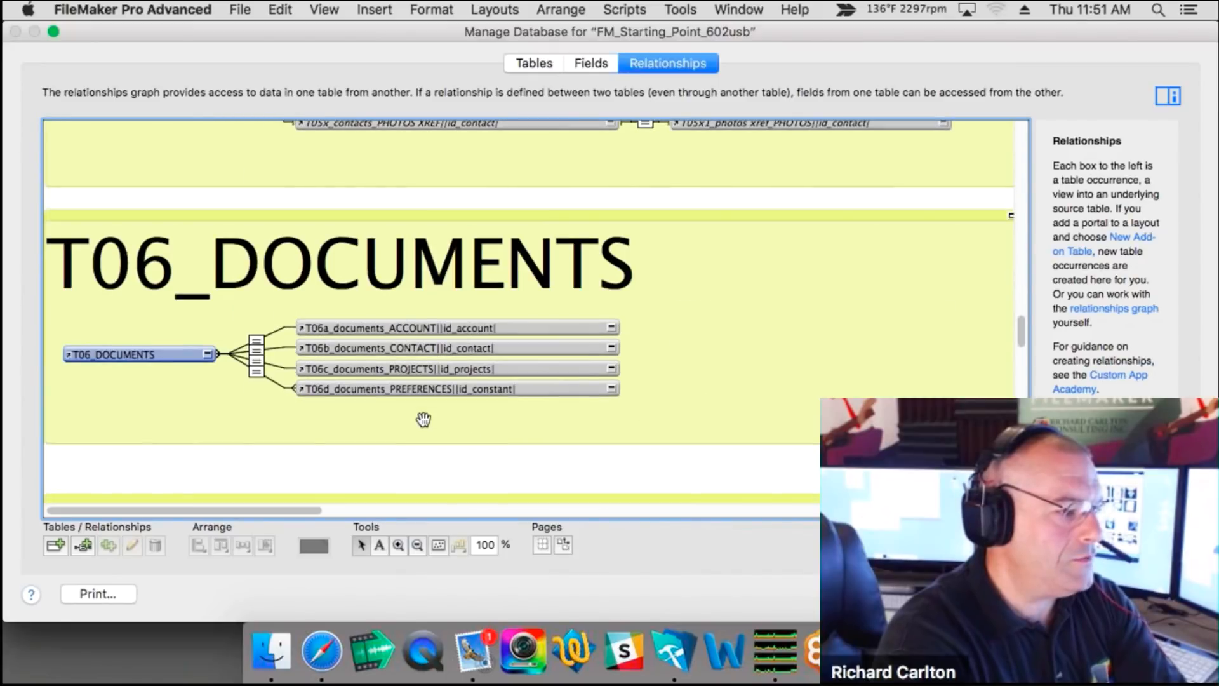
{"action": "scroll", "coordinate": [421, 416], "scroll_direction": "down", "scroll_amount": 15}
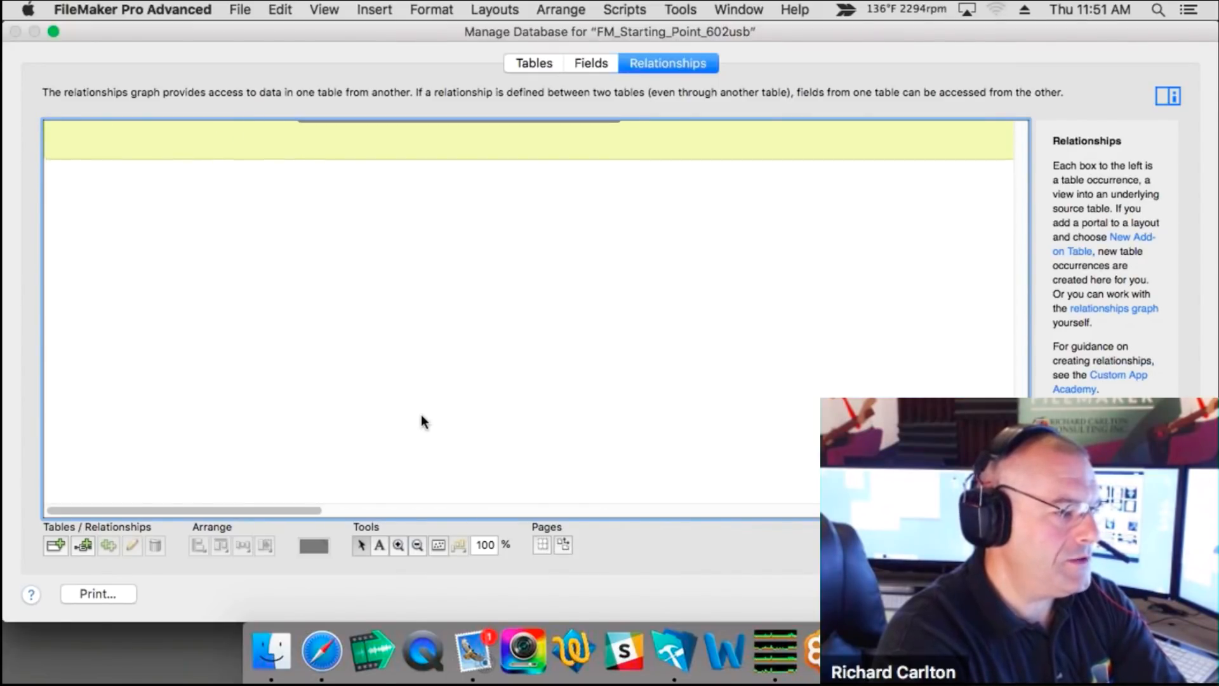
{"action": "scroll", "coordinate": [423, 413], "scroll_direction": "up", "scroll_amount": 20}
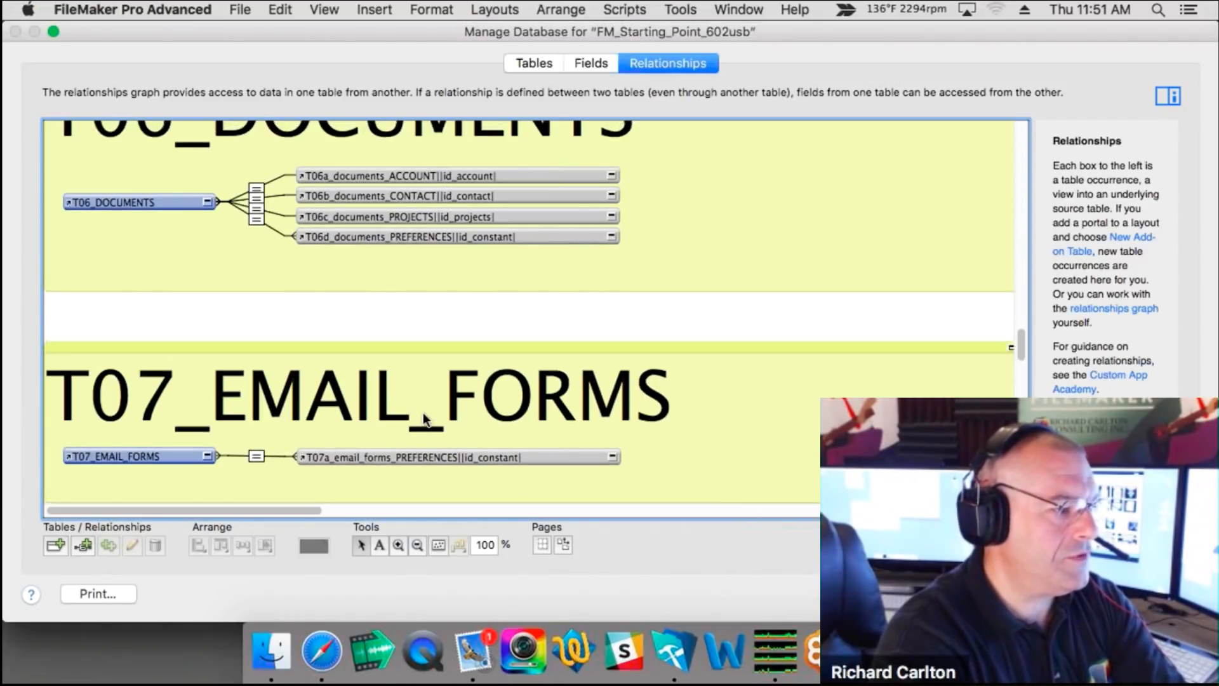
{"action": "scroll", "coordinate": [423, 411], "scroll_direction": "up", "scroll_amount": 10}
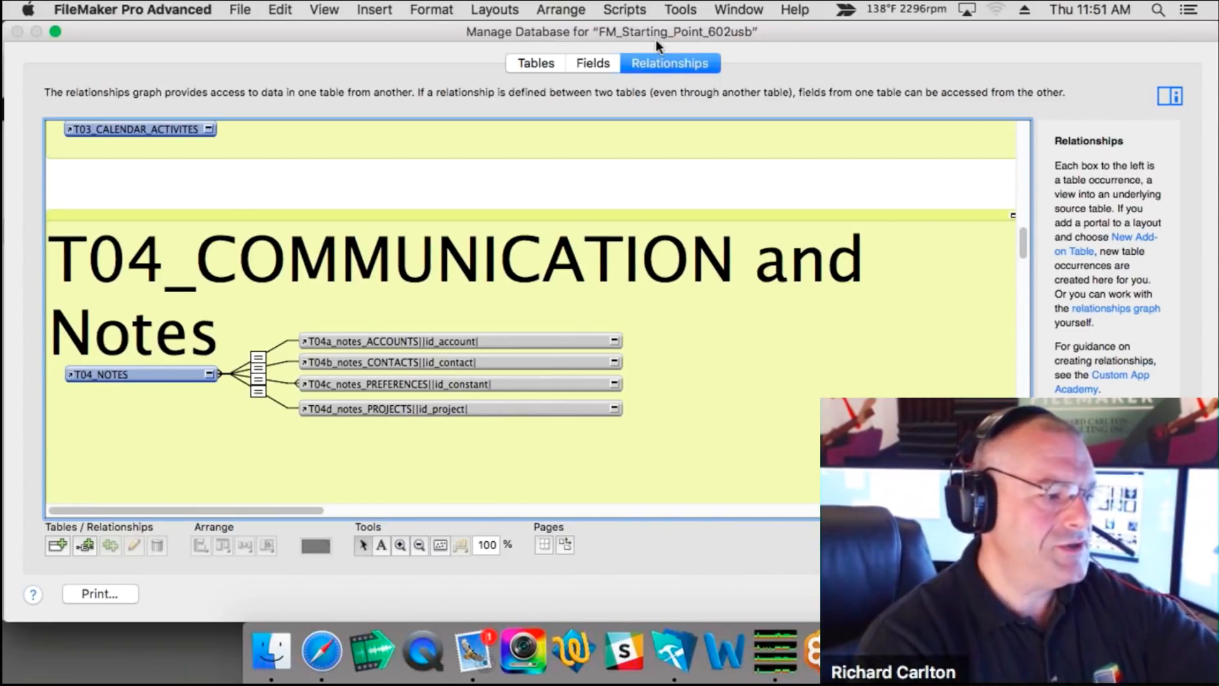
{"action": "left_click_drag", "start_coordinate": [657, 38], "coordinate": [1022, 618]}
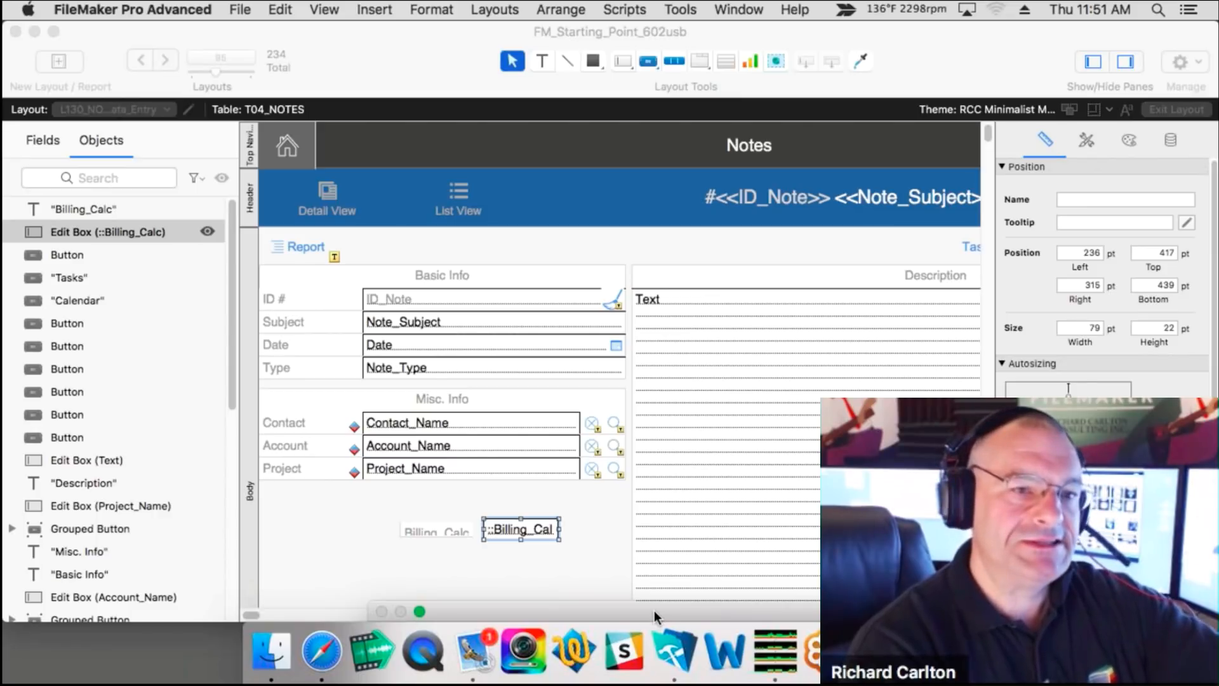
Step: Drag the Manage Database window back up and left beside the layout to compare T04_NOTES
{"action": "left_click_drag", "start_coordinate": [656, 608], "coordinate": [876, 438]}
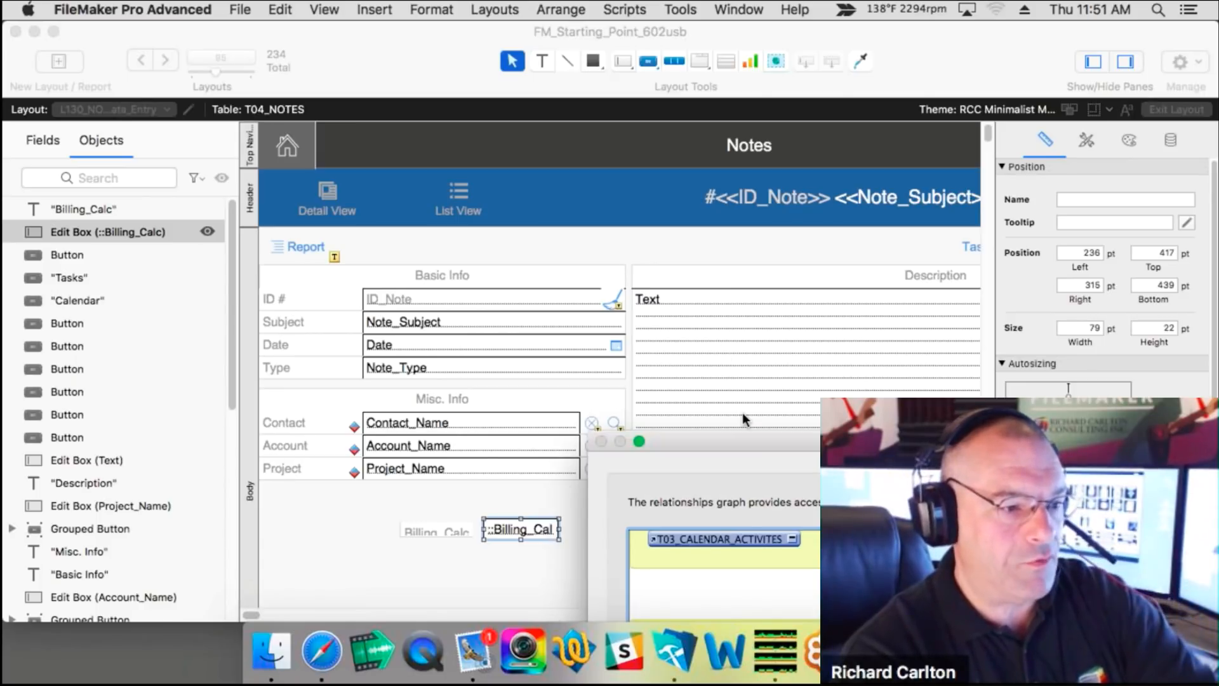
{"action": "left_click_drag", "start_coordinate": [742, 441], "coordinate": [607, 109]}
{"action": "left_click_drag", "start_coordinate": [569, 62], "coordinate": [556, 31]}
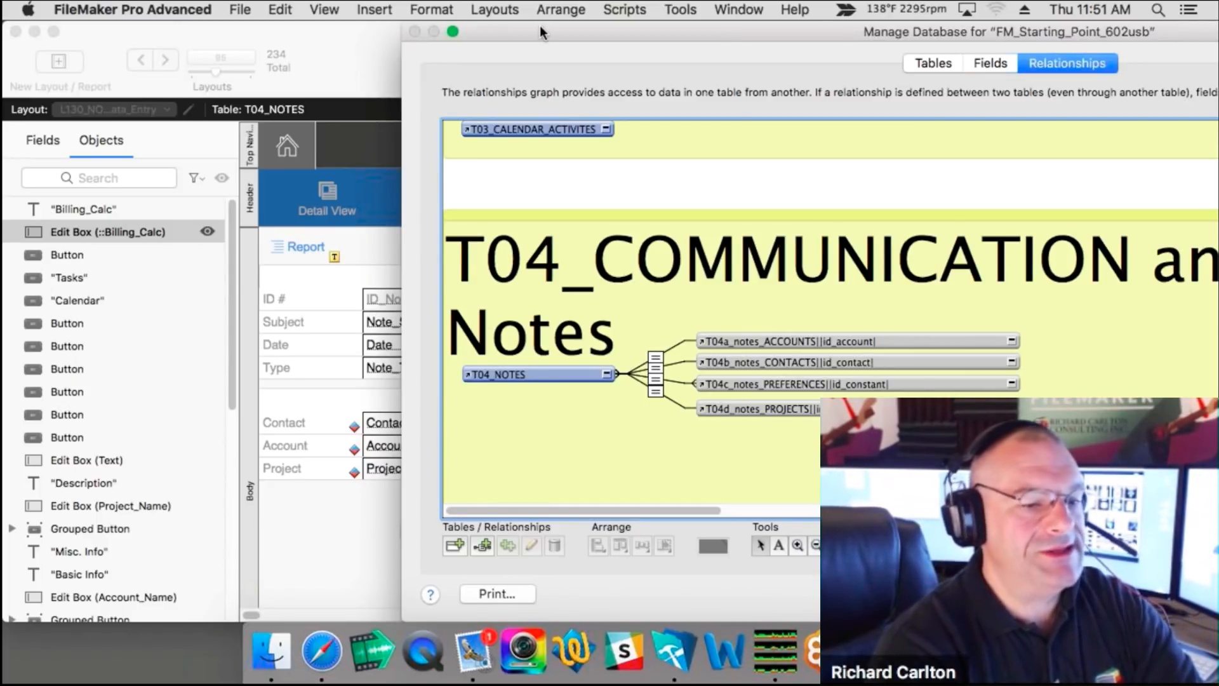
{"action": "left_click_drag", "start_coordinate": [540, 25], "coordinate": [526, 25]}
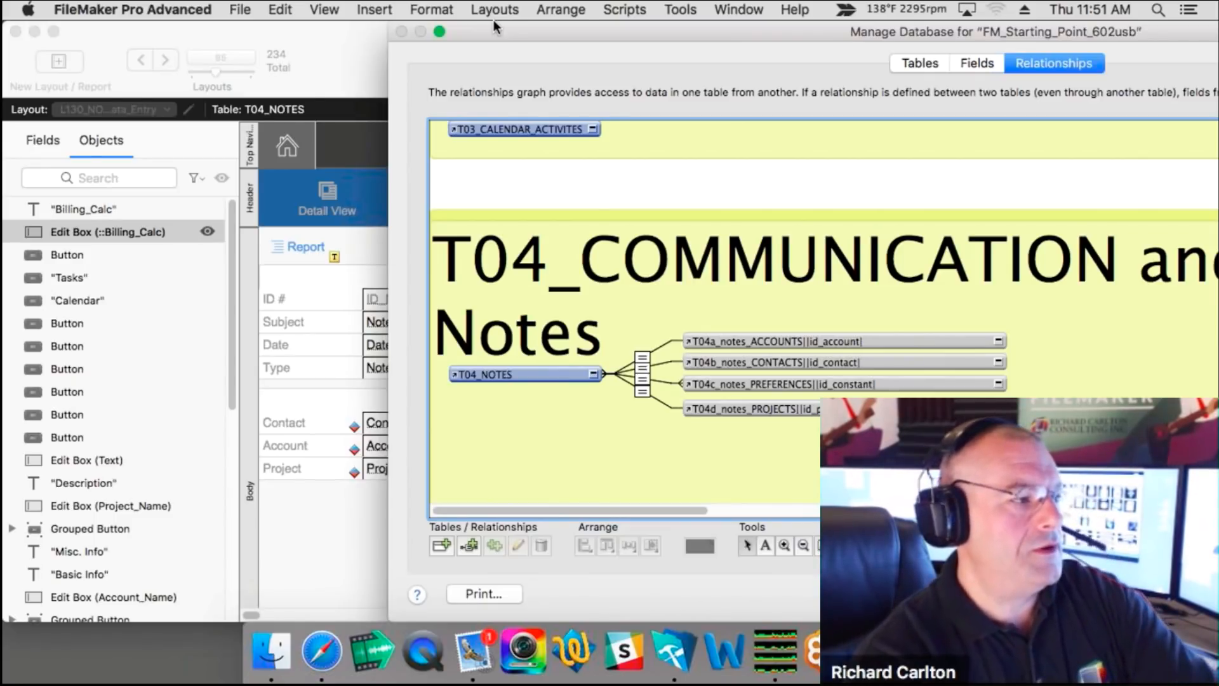
{"action": "left_click_drag", "start_coordinate": [493, 23], "coordinate": [234, 5]}
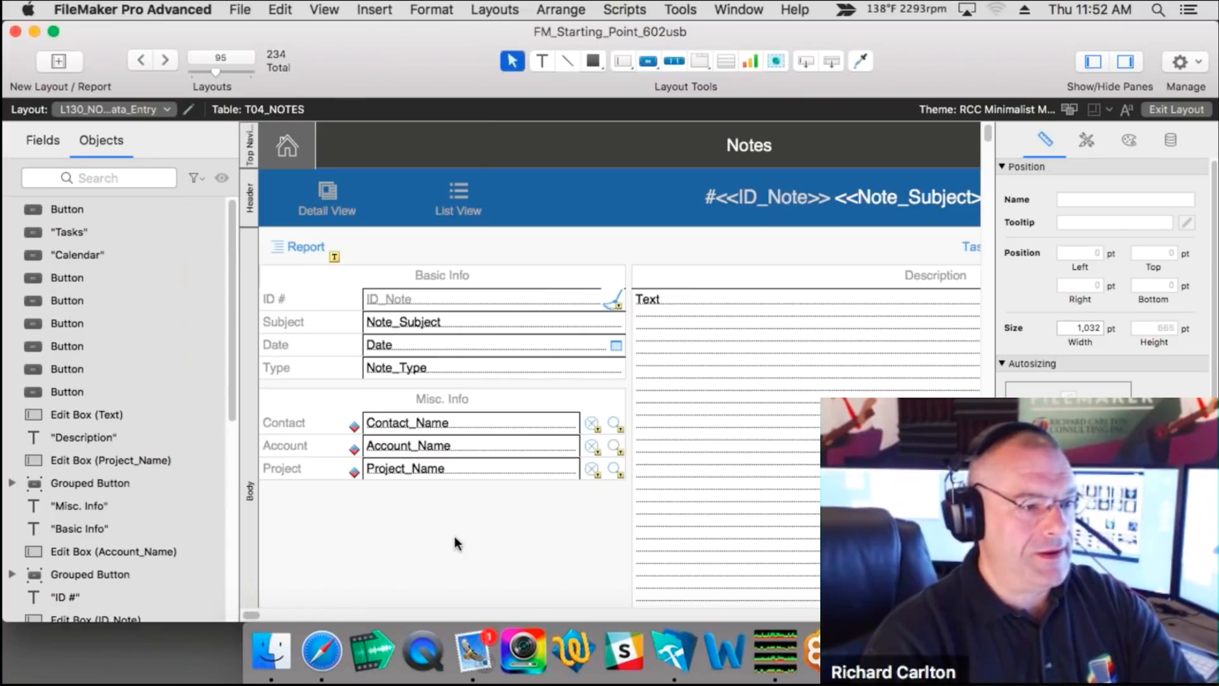
Step: Switch to Browse mode to view record NOT0001, restore the window, and open Relationships
{"action": "key", "text": "super+b"}
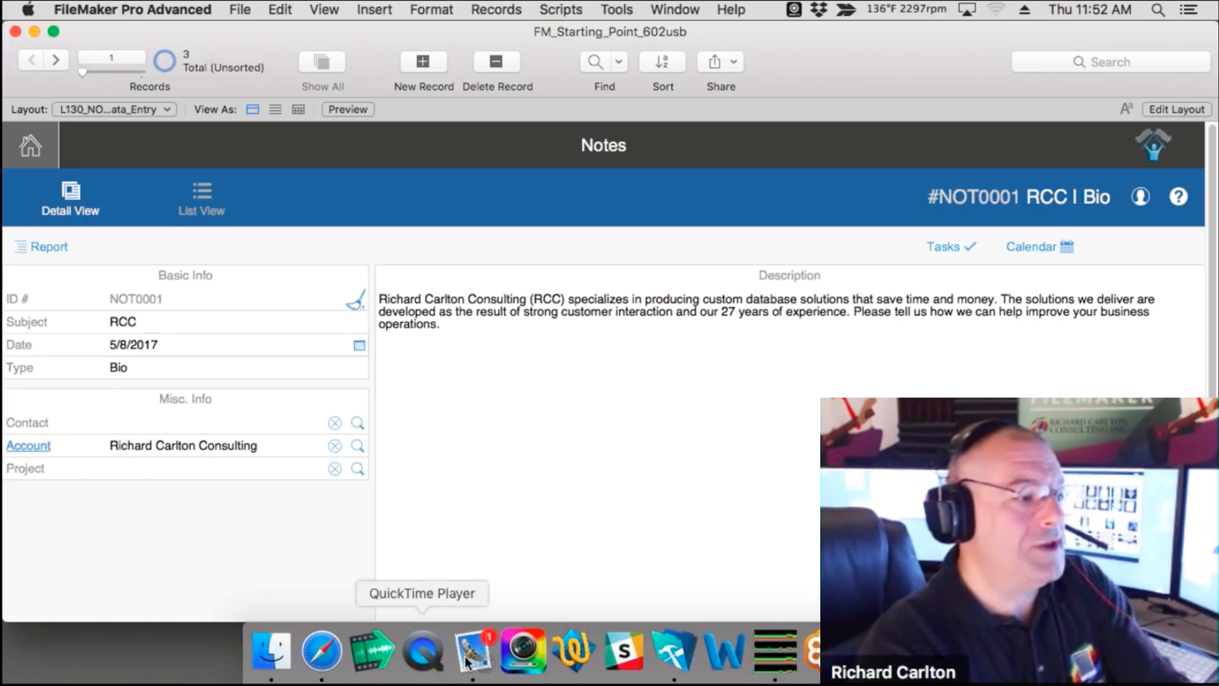
{"action": "double_click", "coordinate": [813, 64]}
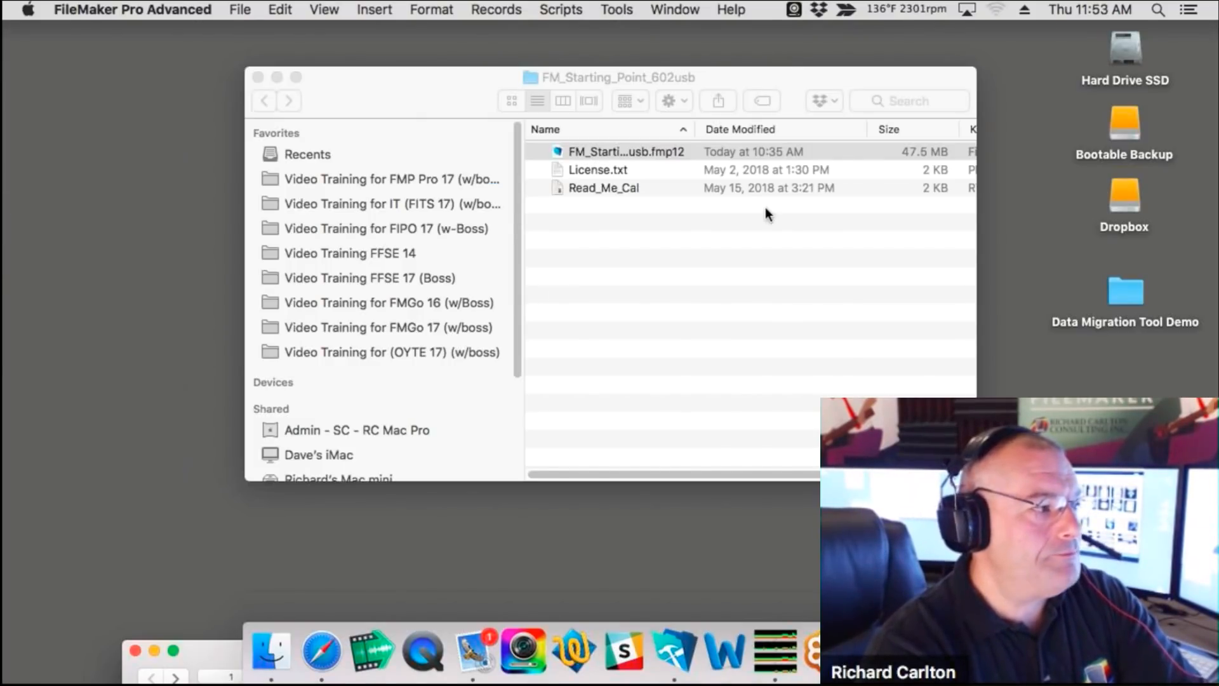
{"action": "left_click_drag", "start_coordinate": [765, 207], "coordinate": [807, 52]}
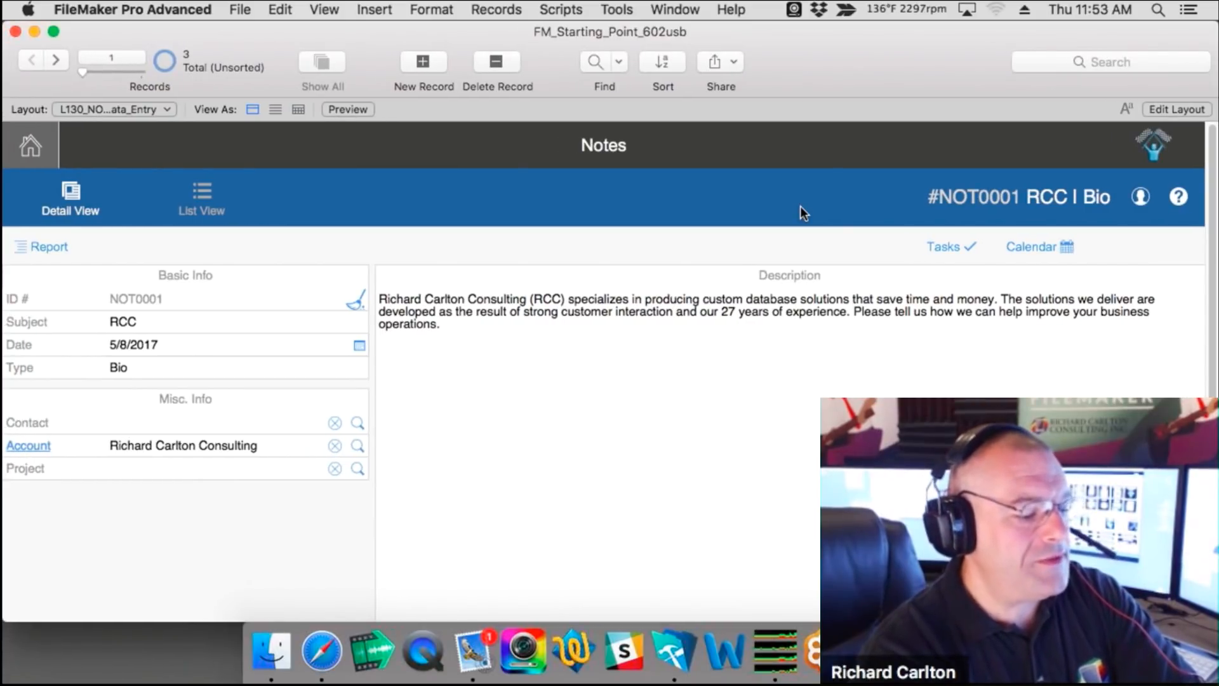
{"action": "key", "text": "super+shift+d"}
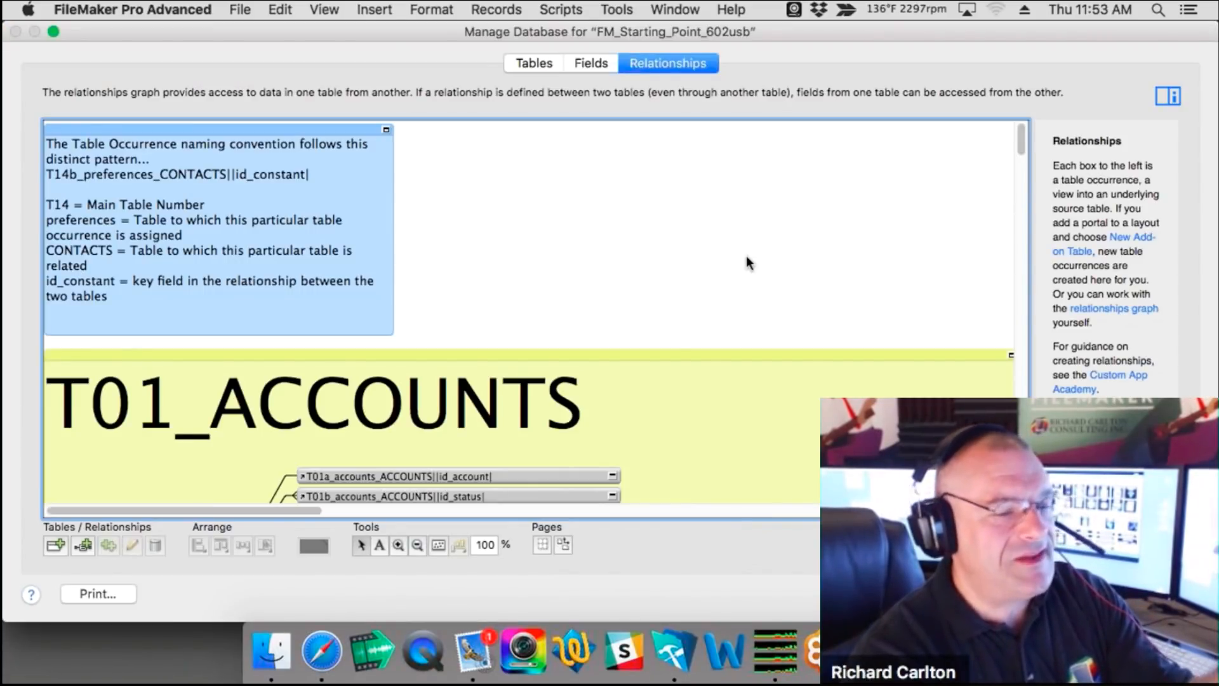
Step: Zoom the relationships graph out to 50% and scroll down through the table groups
{"action": "scroll", "coordinate": [745, 256], "scroll_direction": "down", "scroll_amount": 6}
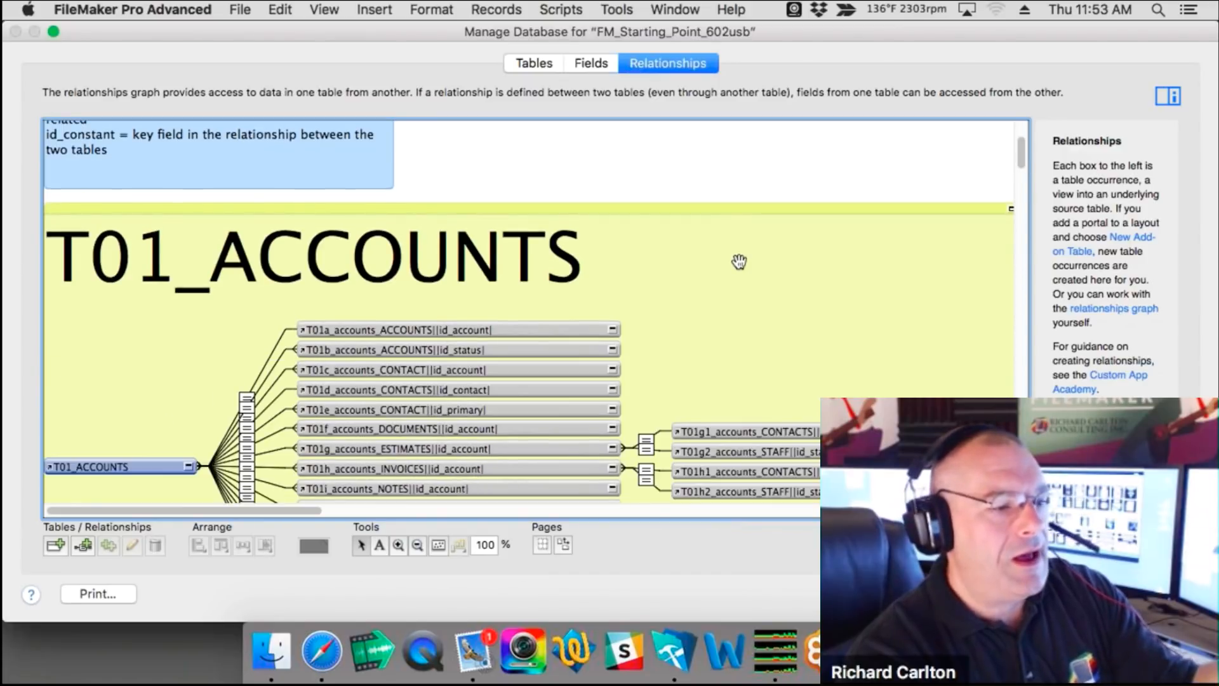
{"action": "scroll", "coordinate": [743, 258], "scroll_direction": "down", "scroll_amount": 3}
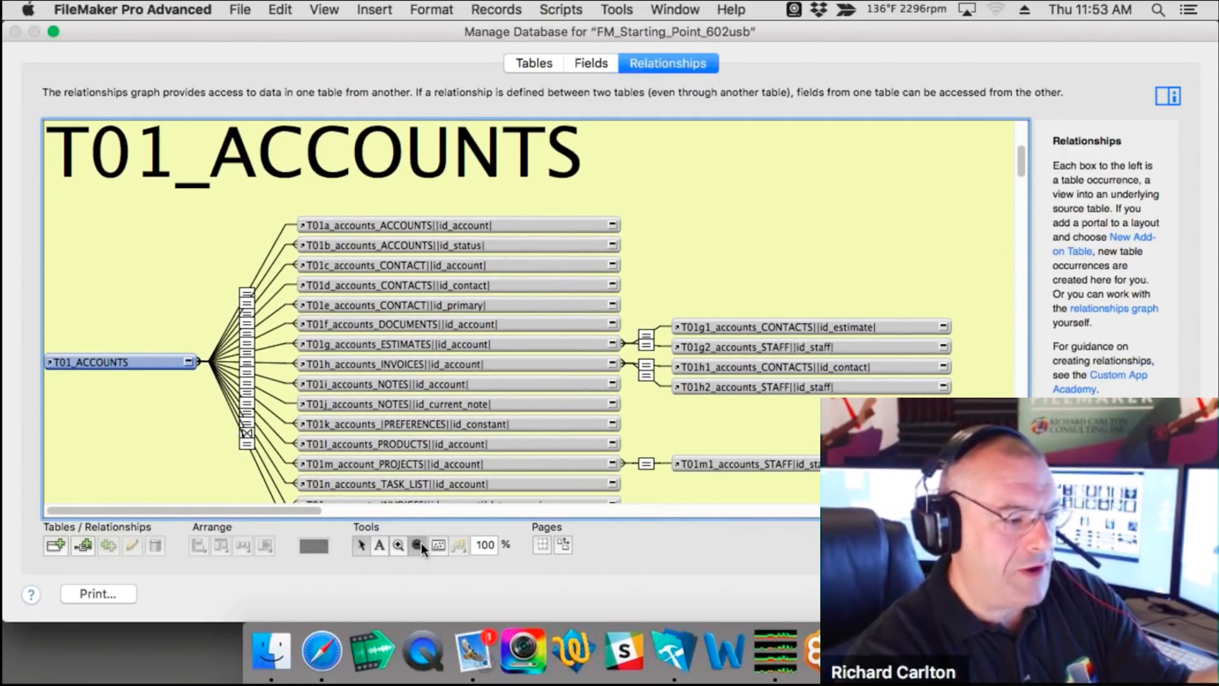
{"action": "left_click", "coordinate": [421, 546]}
{"action": "left_click", "coordinate": [432, 461]}
{"action": "left_click", "coordinate": [433, 461]}
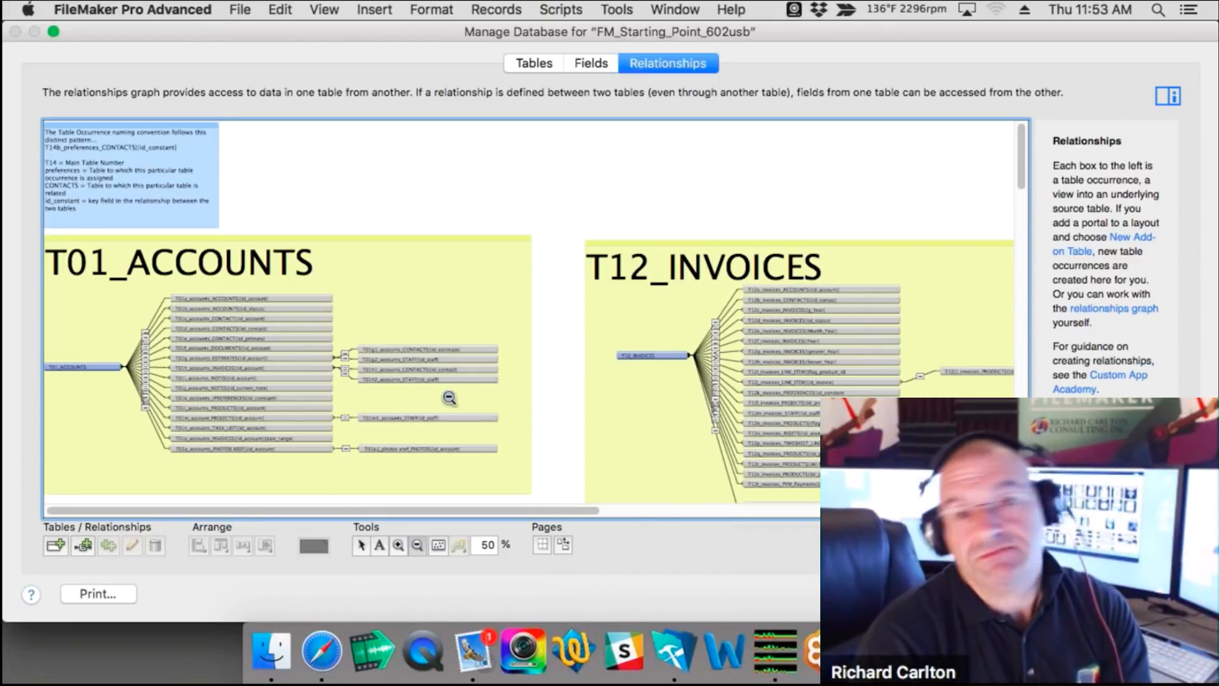
{"action": "scroll", "coordinate": [209, 338], "scroll_direction": "down", "scroll_amount": 1}
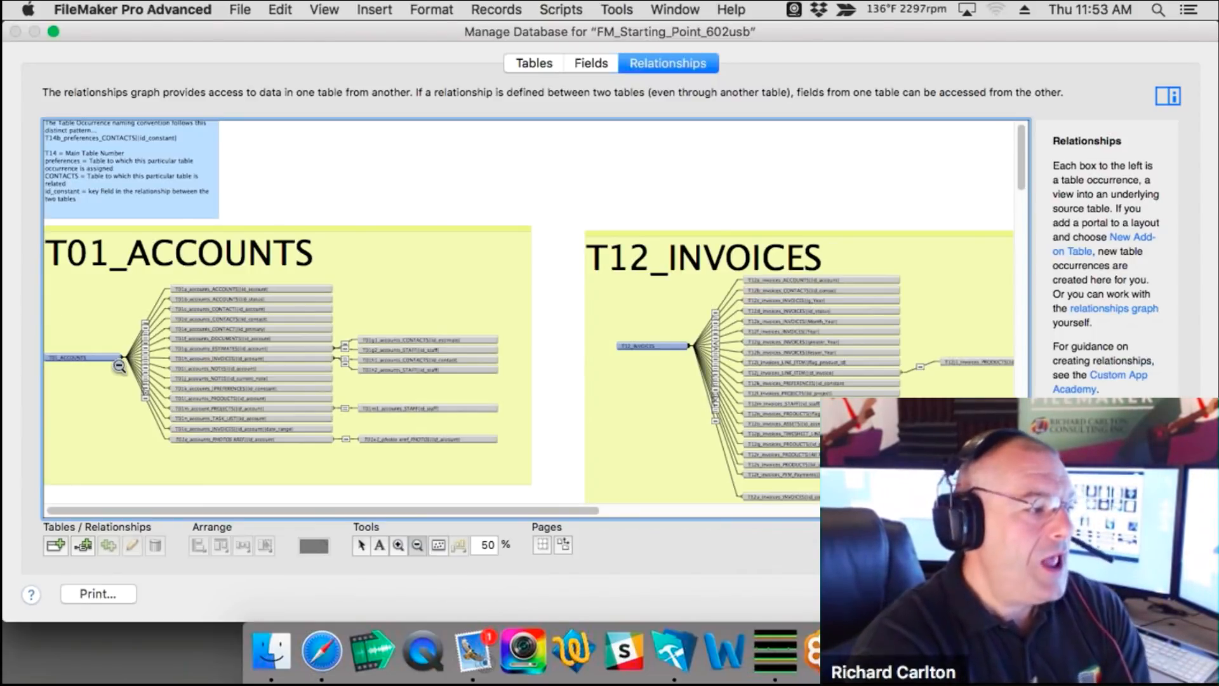
Step: Zoom out further to 35%, scroll down to T31_CALENDAR and T32_TASK_CAT, then back up
{"action": "left_click", "coordinate": [170, 340]}
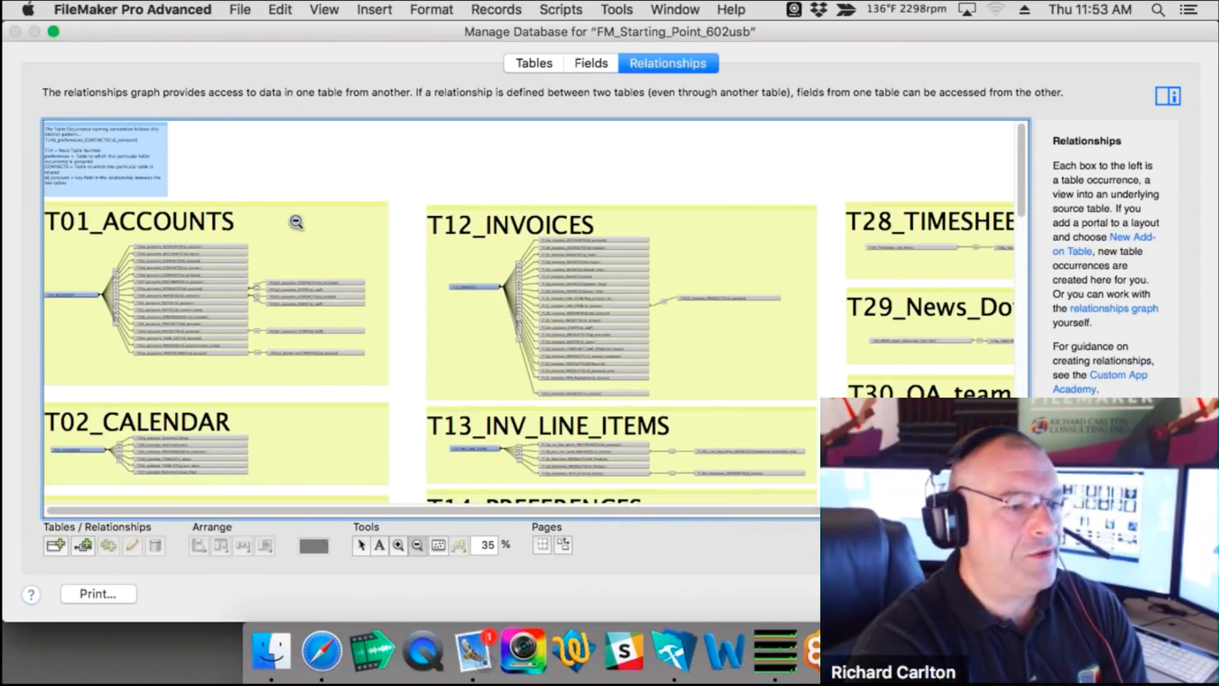
{"action": "scroll", "coordinate": [298, 221], "scroll_direction": "down", "scroll_amount": 2}
{"action": "scroll", "coordinate": [299, 221], "scroll_direction": "down", "scroll_amount": 6}
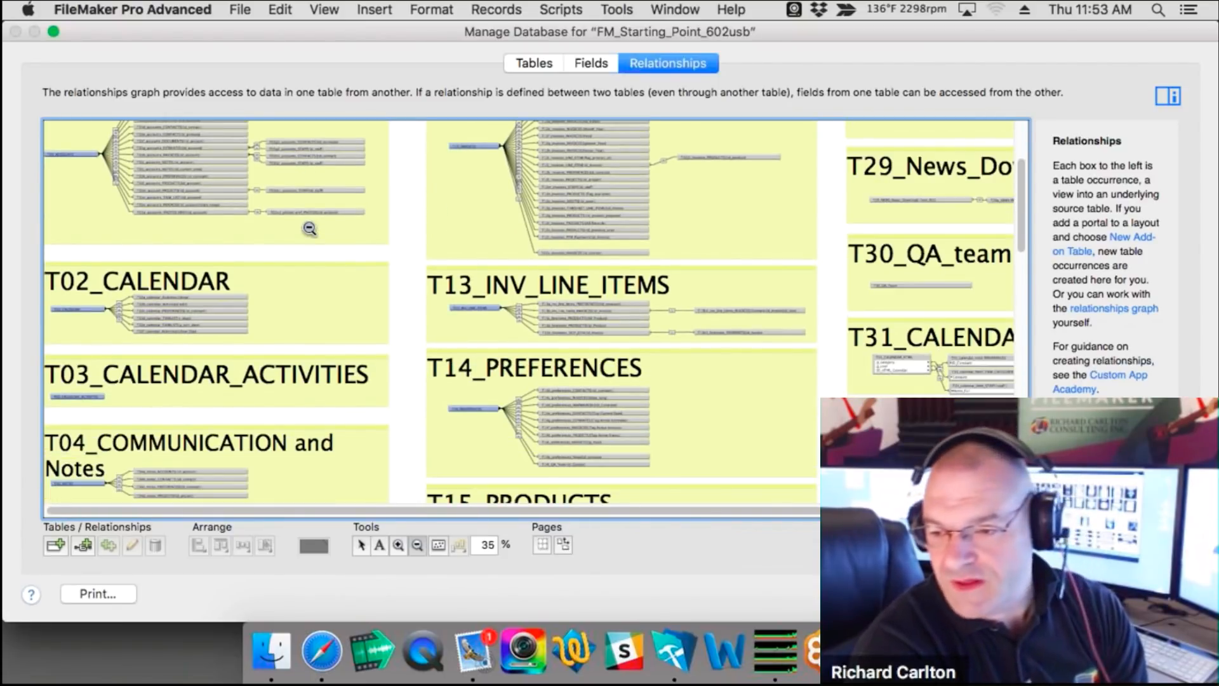
{"action": "scroll", "coordinate": [311, 229], "scroll_direction": "down", "scroll_amount": 3}
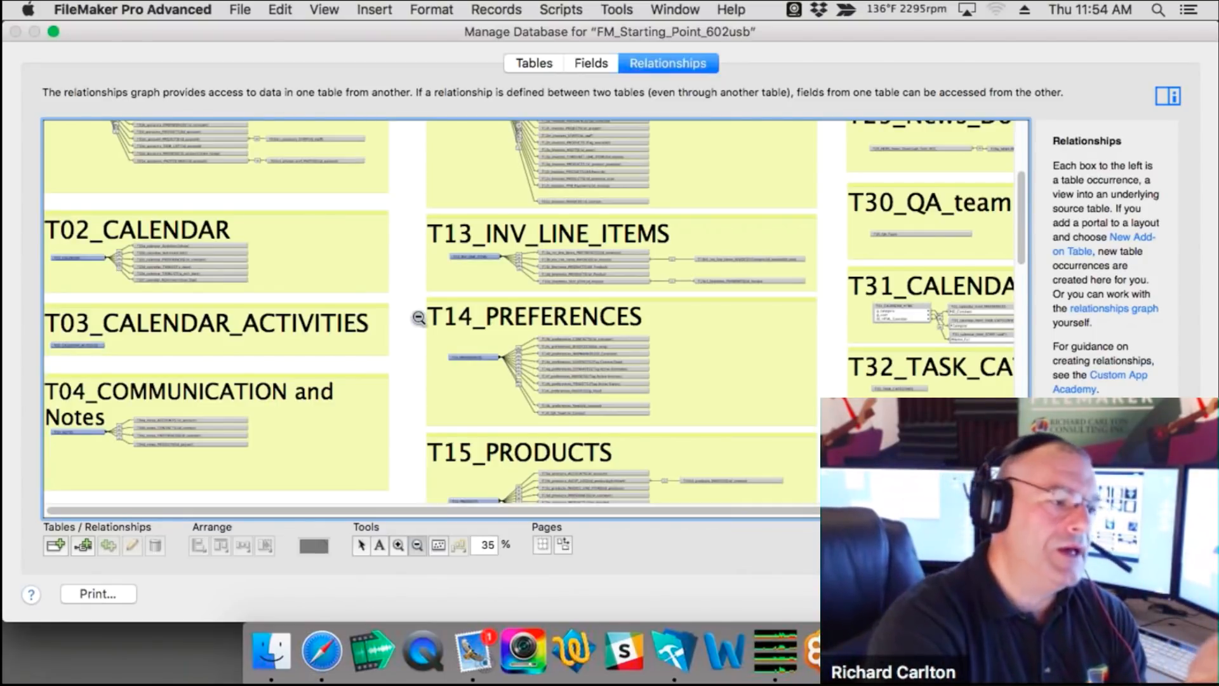
{"action": "scroll", "coordinate": [202, 443], "scroll_direction": "up", "scroll_amount": 5}
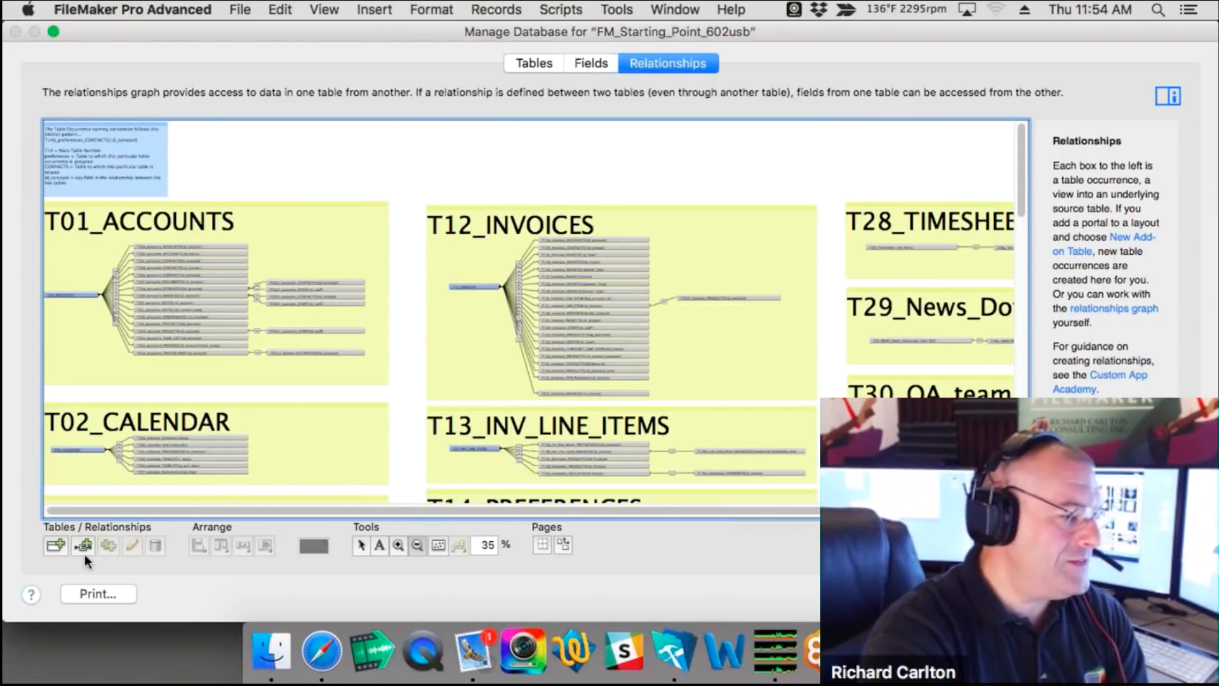
{"action": "left_click", "coordinate": [401, 546]}
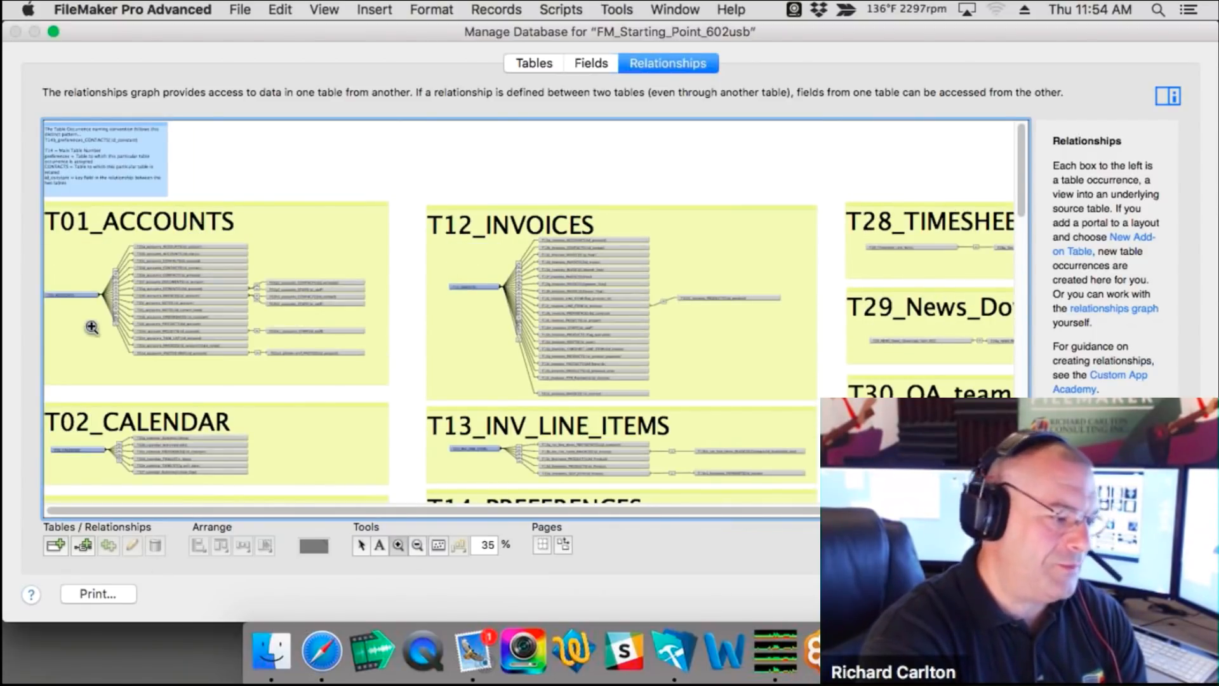
Step: Zoom in on the T01_ACCOUNTS group to 125%, keeping it in view, until occurrence names are readable
{"action": "left_click", "coordinate": [106, 303]}
{"action": "left_click", "coordinate": [105, 303]}
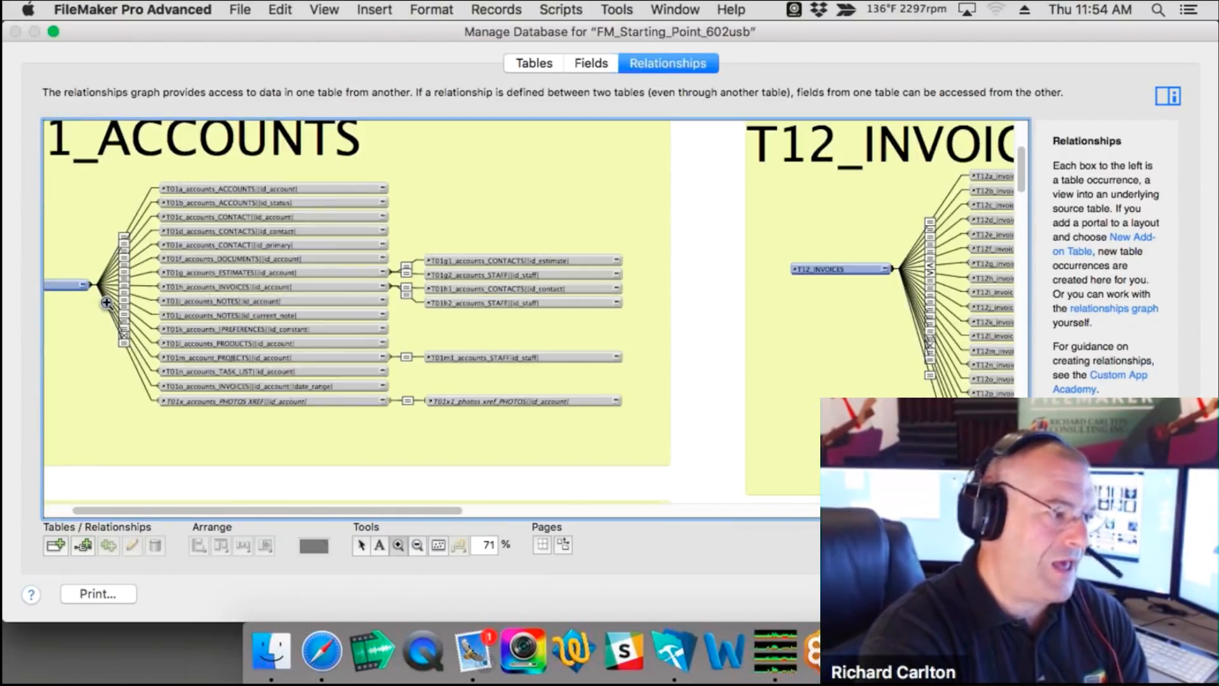
{"action": "left_click", "coordinate": [106, 303]}
{"action": "left_click_drag", "start_coordinate": [281, 508], "coordinate": [197, 508]}
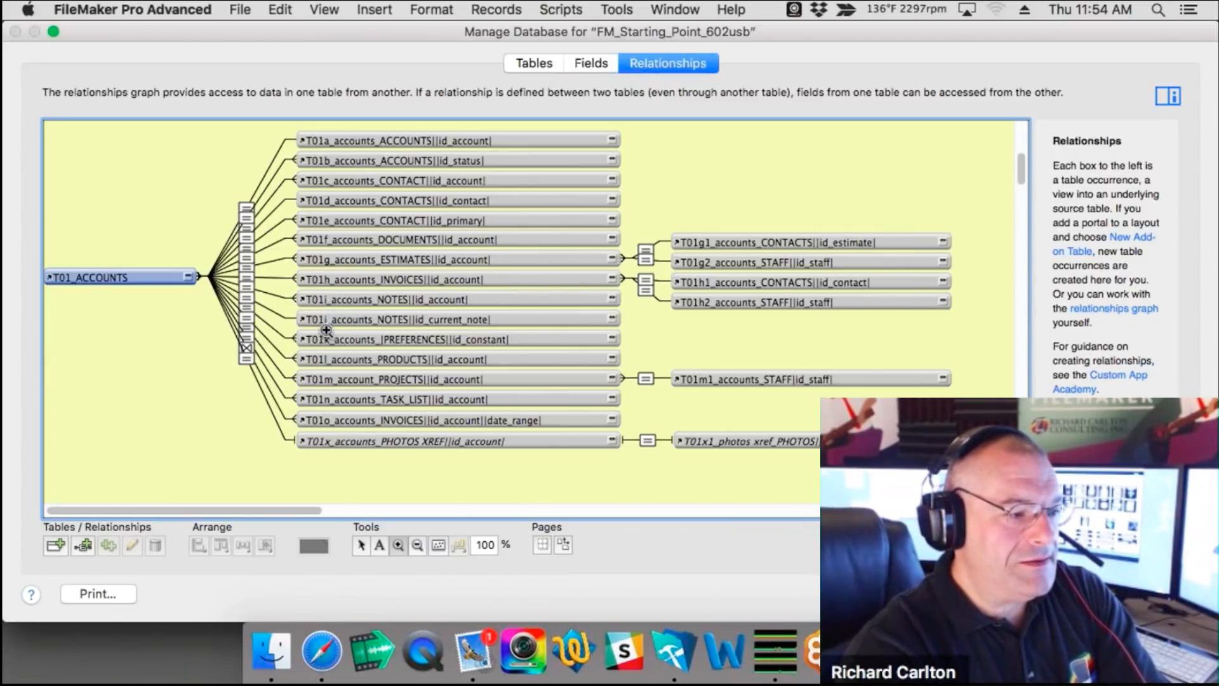
{"action": "left_click", "coordinate": [385, 300]}
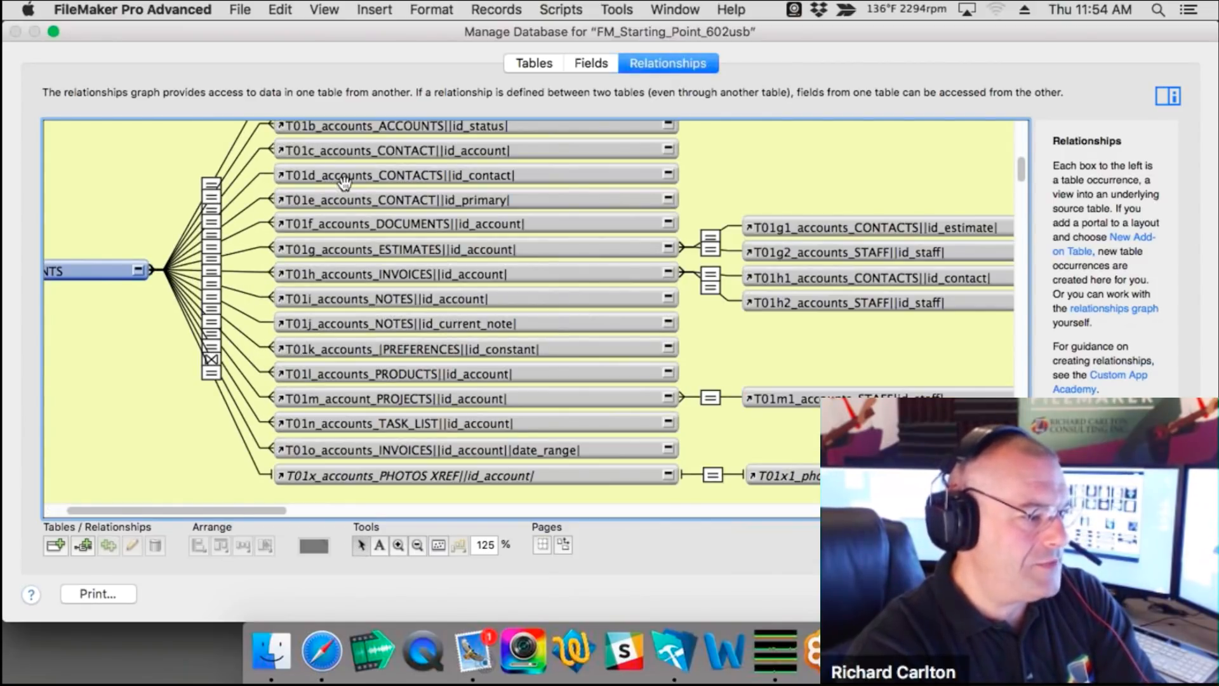
Step: Open the T01i_accounts_NOTES occurrence settings and close them without changes
{"action": "left_click", "coordinate": [356, 306]}
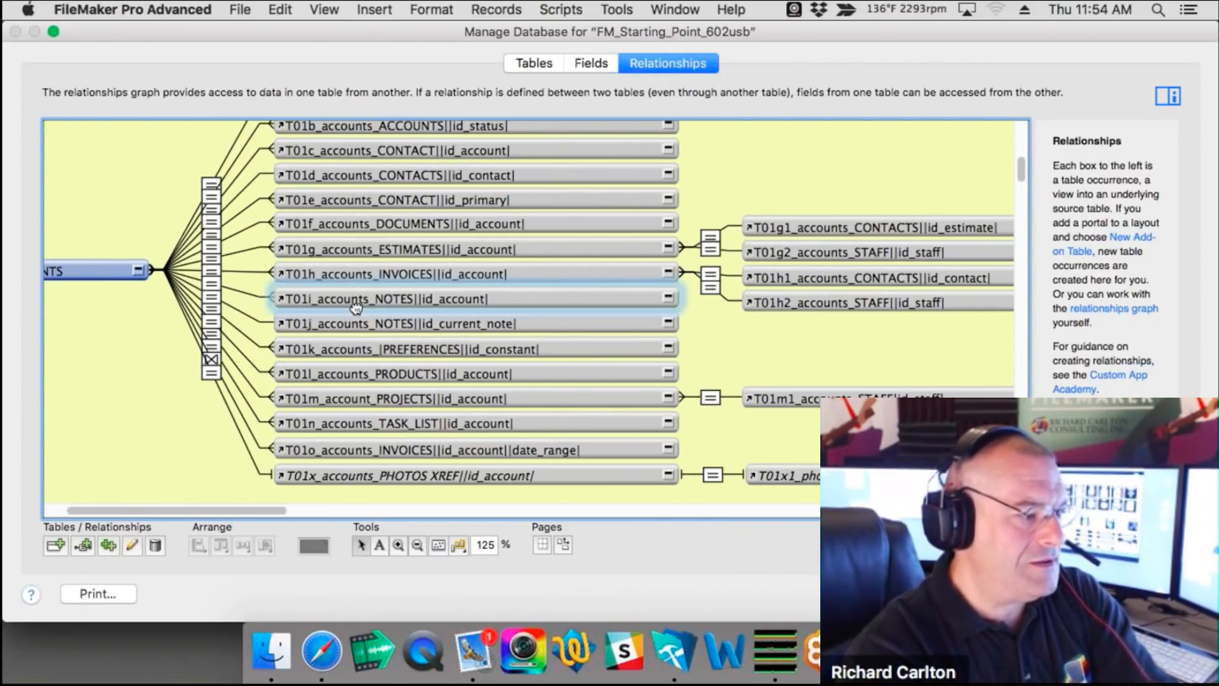
{"action": "double_click", "coordinate": [356, 306]}
{"action": "key", "text": "super+c"}
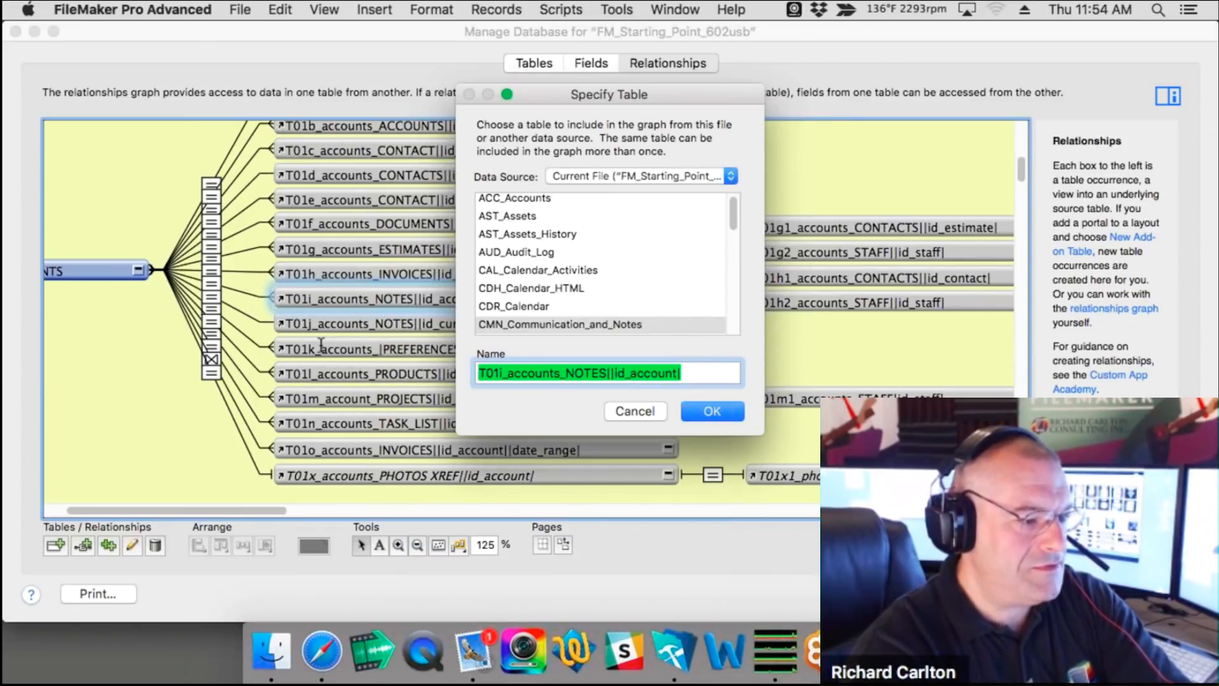
{"action": "left_click", "coordinate": [645, 412]}
Step: Rename T01j_accounts_NOTES to 'T01i_accounts_NOTES||id_account| 2', then cancel Manage Database
{"action": "left_click", "coordinate": [458, 328]}
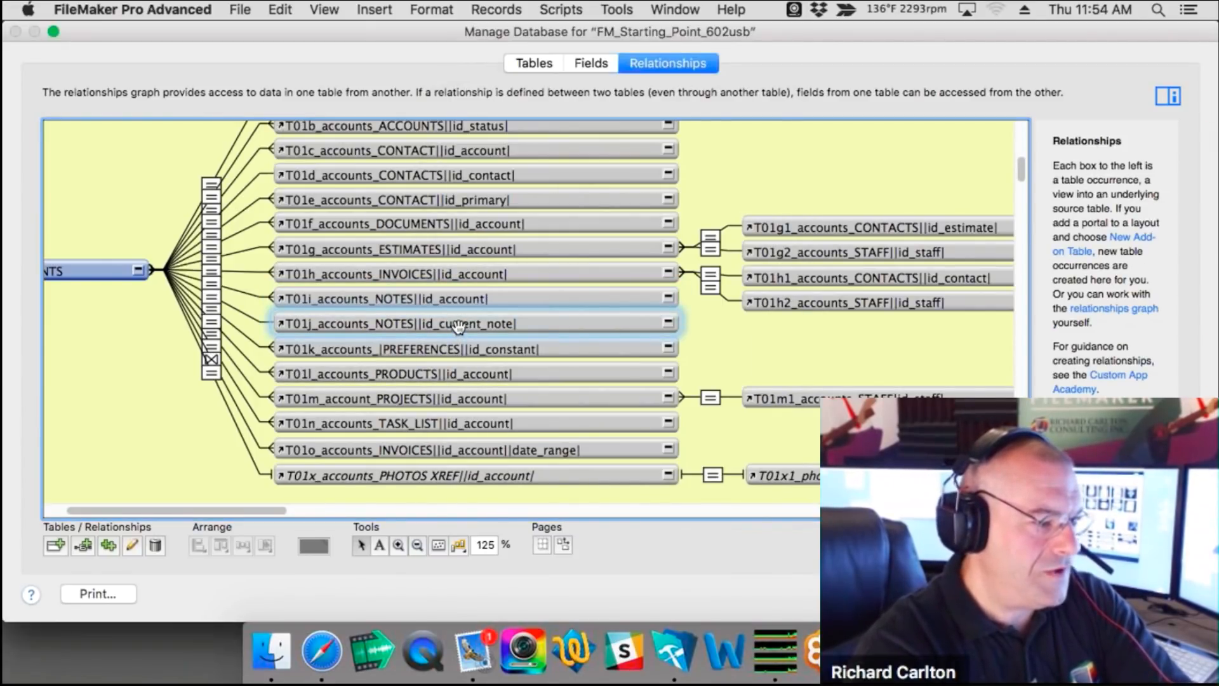
{"action": "double_click", "coordinate": [459, 326]}
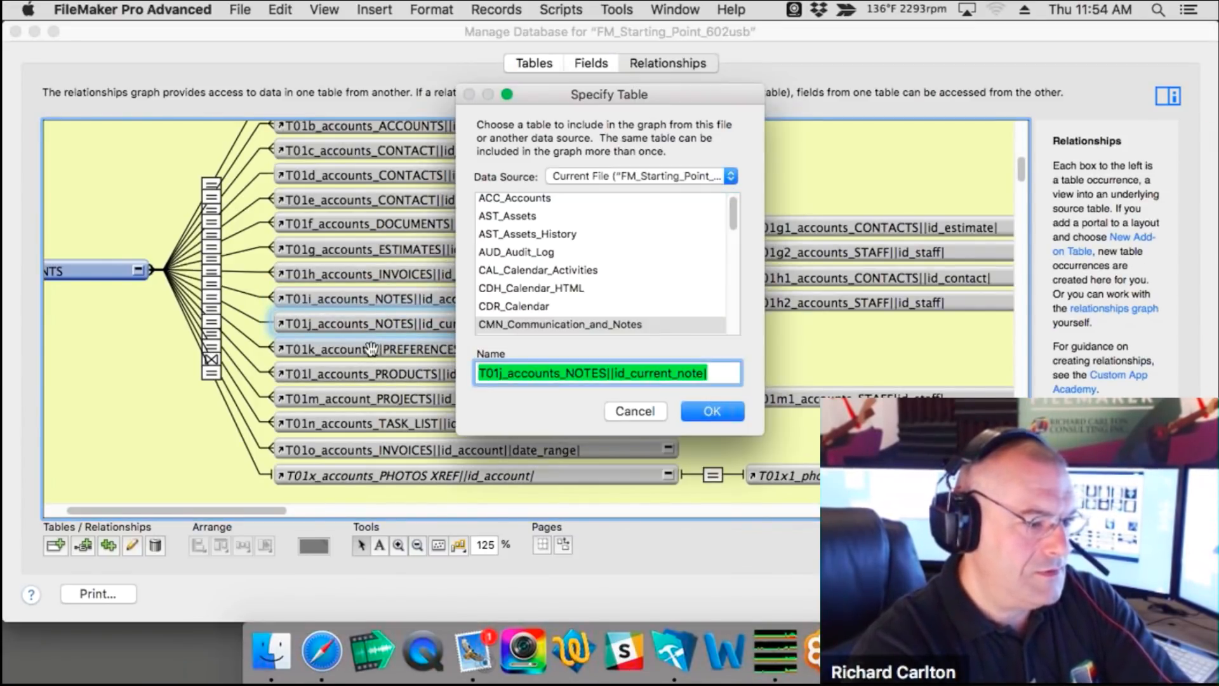
{"action": "key", "text": "super+v"}
{"action": "left_click", "coordinate": [701, 411]}
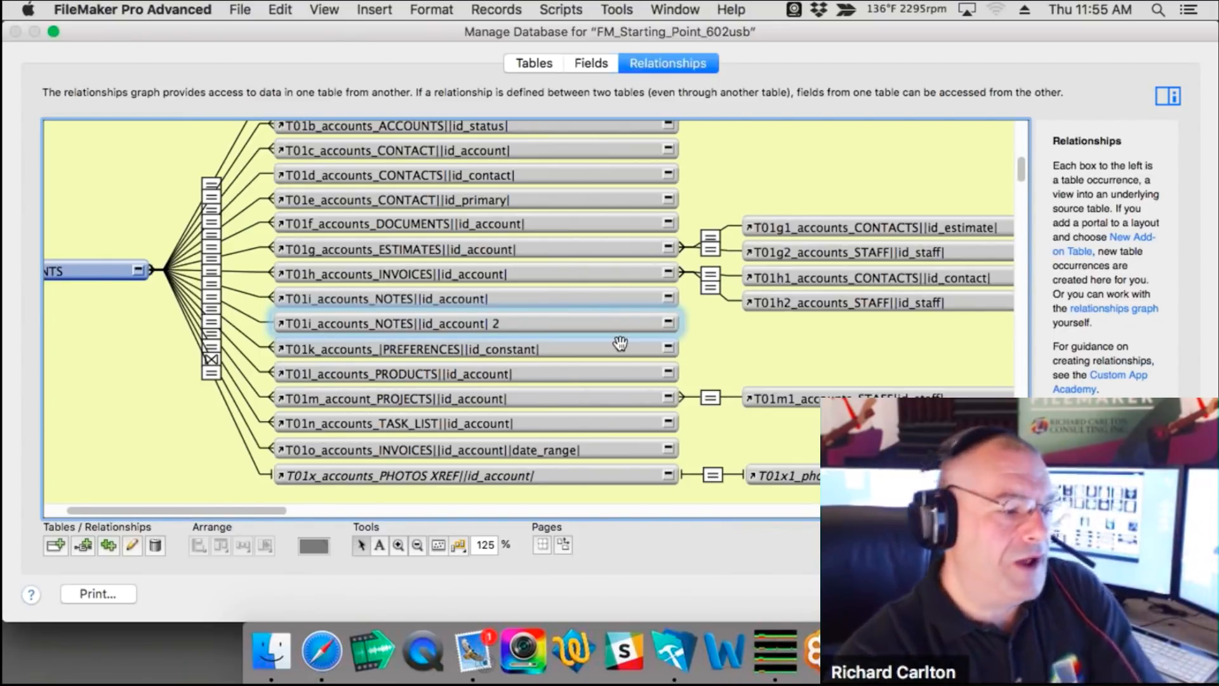
{"action": "key", "text": "Escape"}
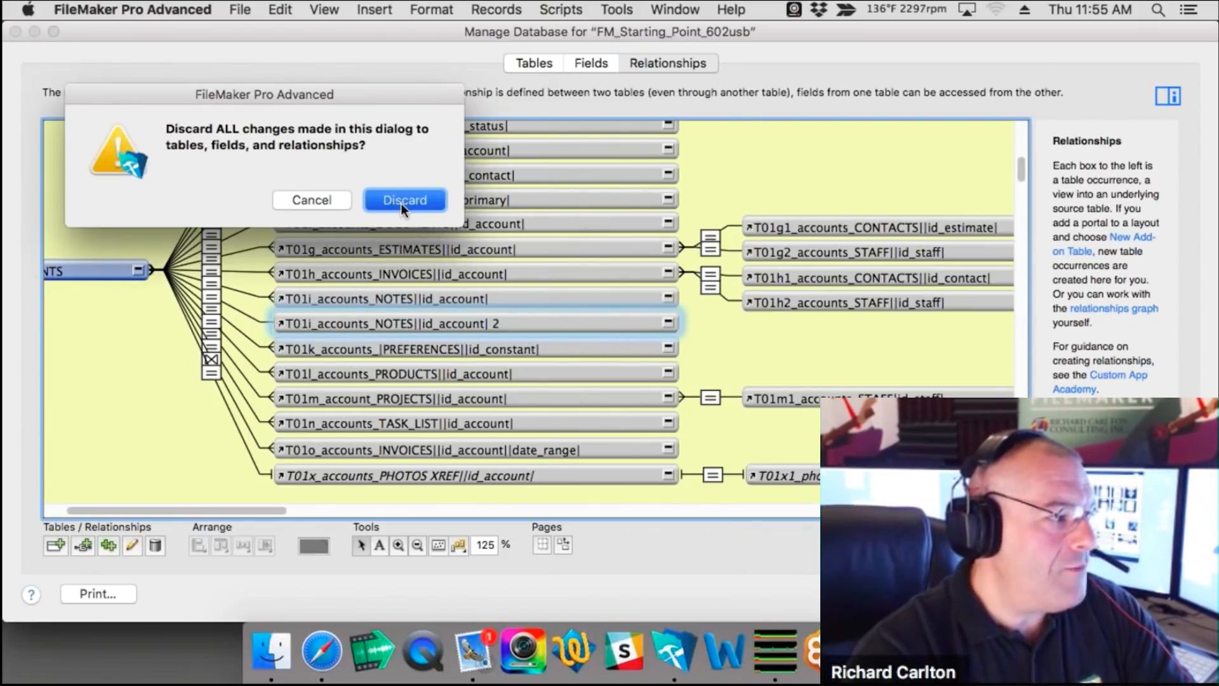
Step: Discard the database changes and open the L10_ACCOUNTS_Data_Entry layout in Layout mode
{"action": "left_click", "coordinate": [402, 203]}
{"action": "left_click", "coordinate": [152, 110]}
{"action": "mouse_move", "coordinate": [152, 109]}
{"action": "mouse_move", "coordinate": [289, 217]}
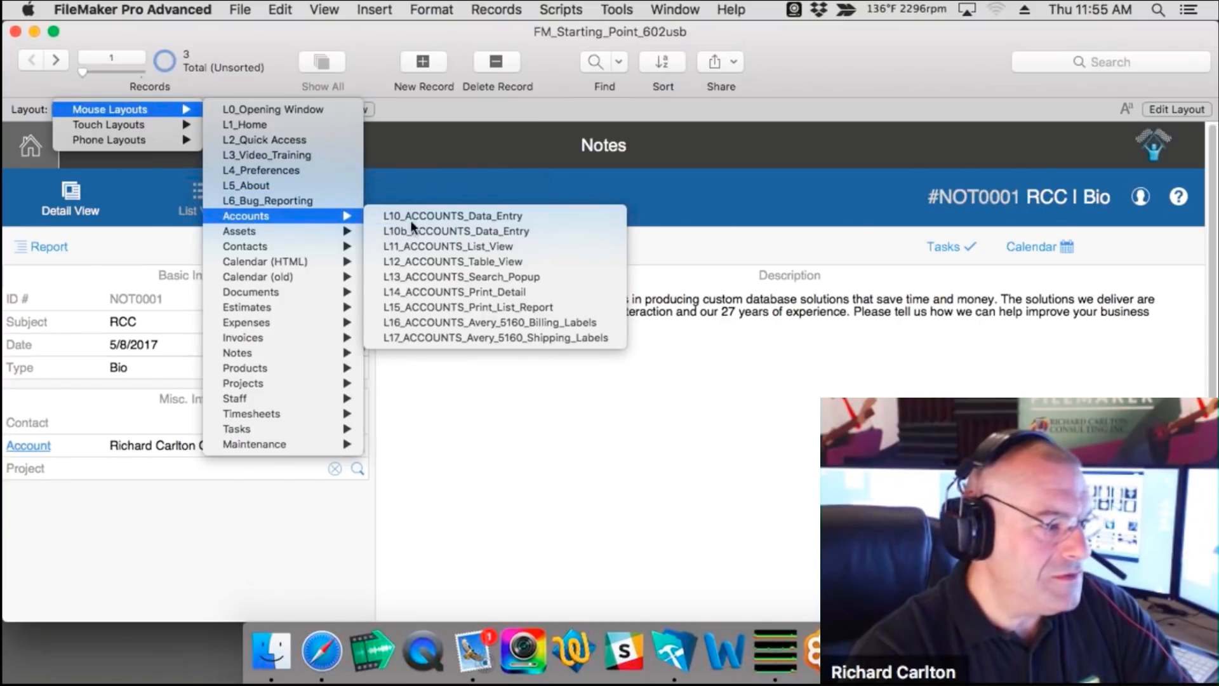
{"action": "left_click", "coordinate": [433, 216]}
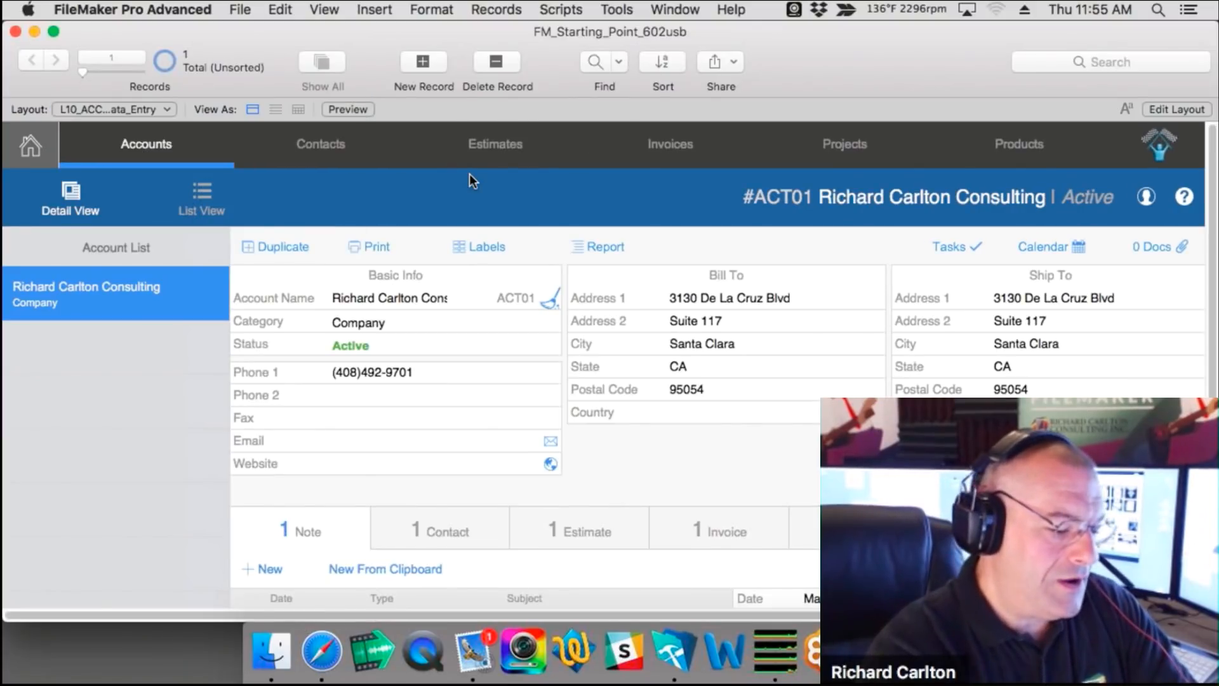
{"action": "left_click", "coordinate": [1176, 109]}
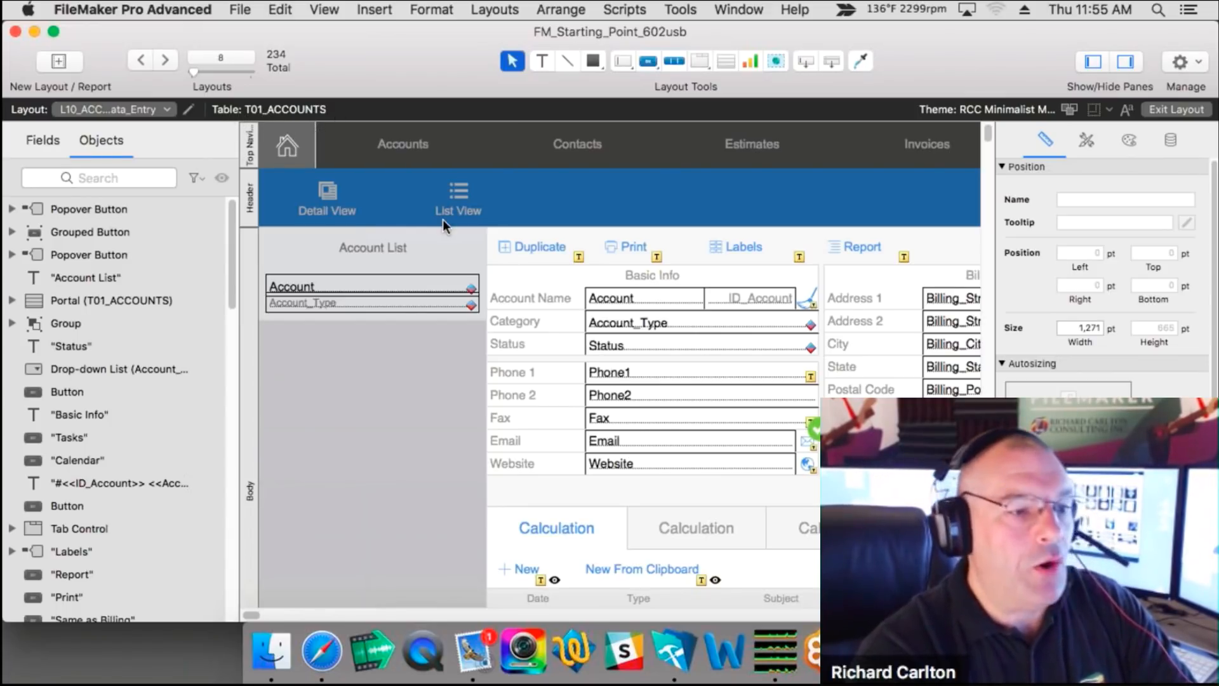
Step: Open Specify Field for the Account box and browse the table list, keeping T01_ACCOUNTS
{"action": "left_click", "coordinate": [641, 301]}
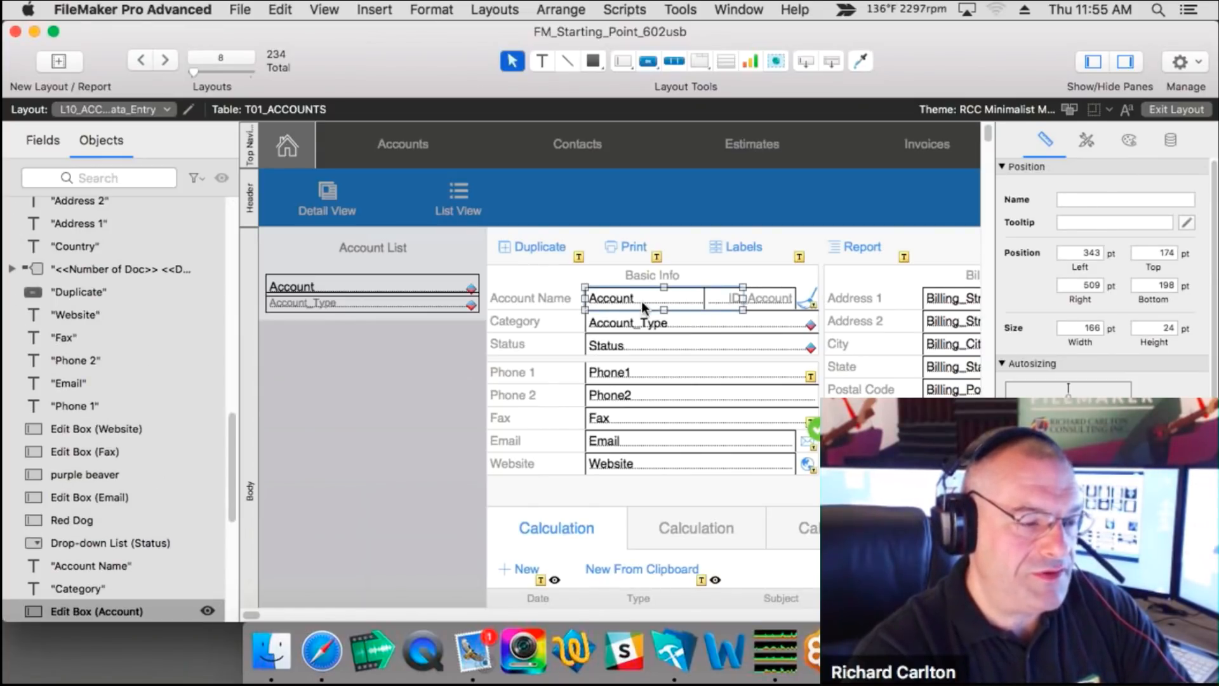
{"action": "double_click", "coordinate": [641, 301]}
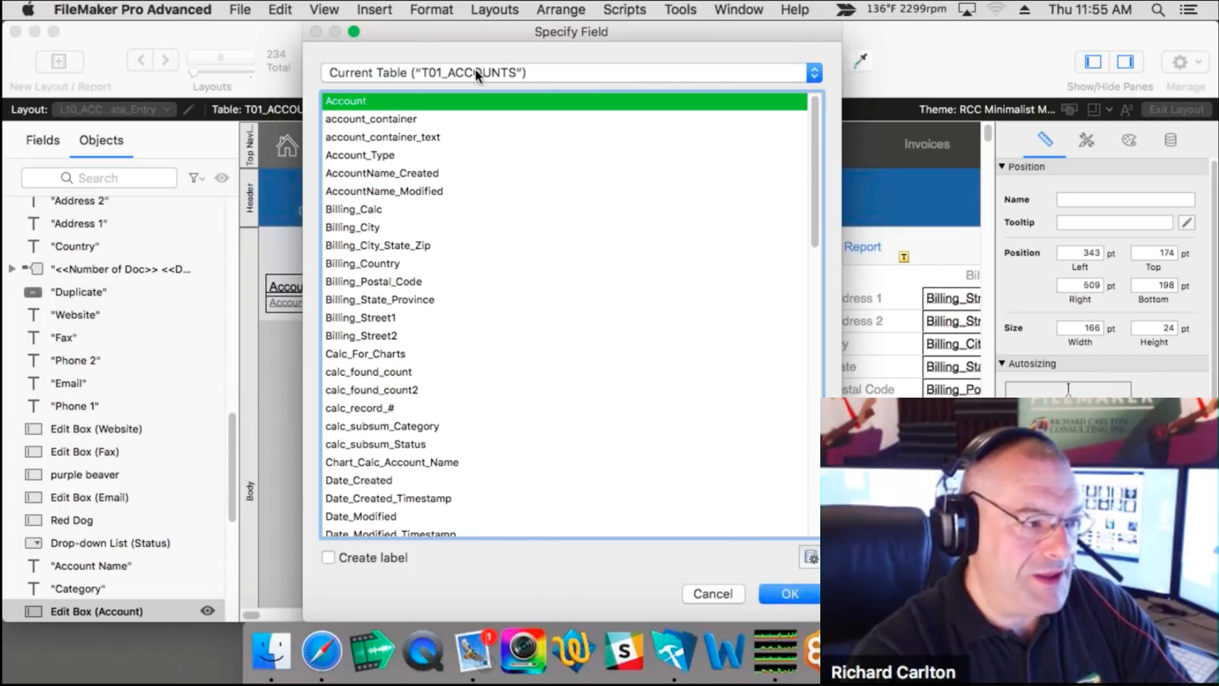
{"action": "left_click", "coordinate": [475, 70]}
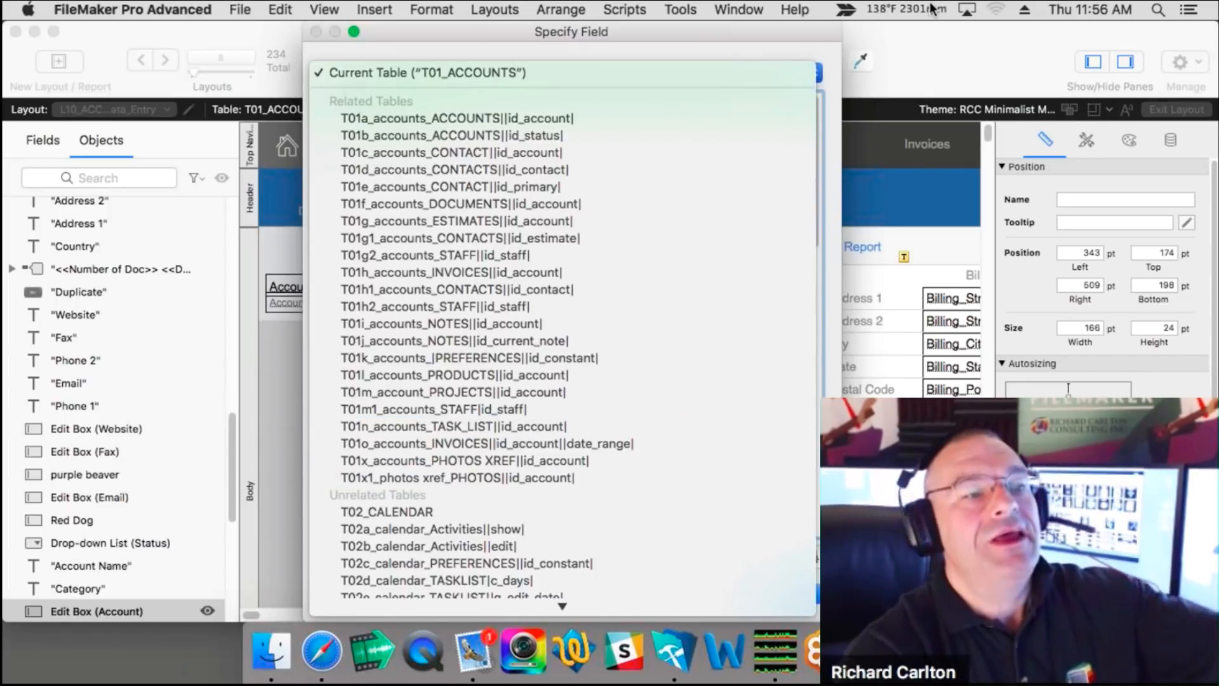
{"action": "left_click", "coordinate": [770, 40]}
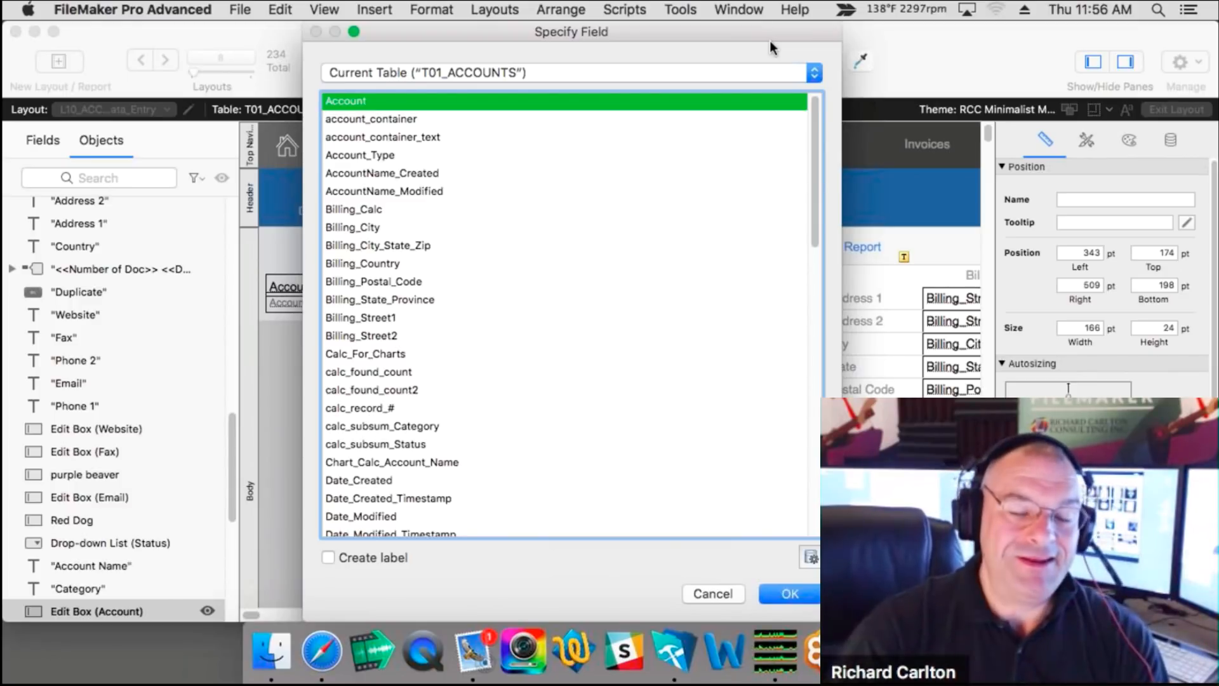
{"action": "left_click", "coordinate": [508, 74]}
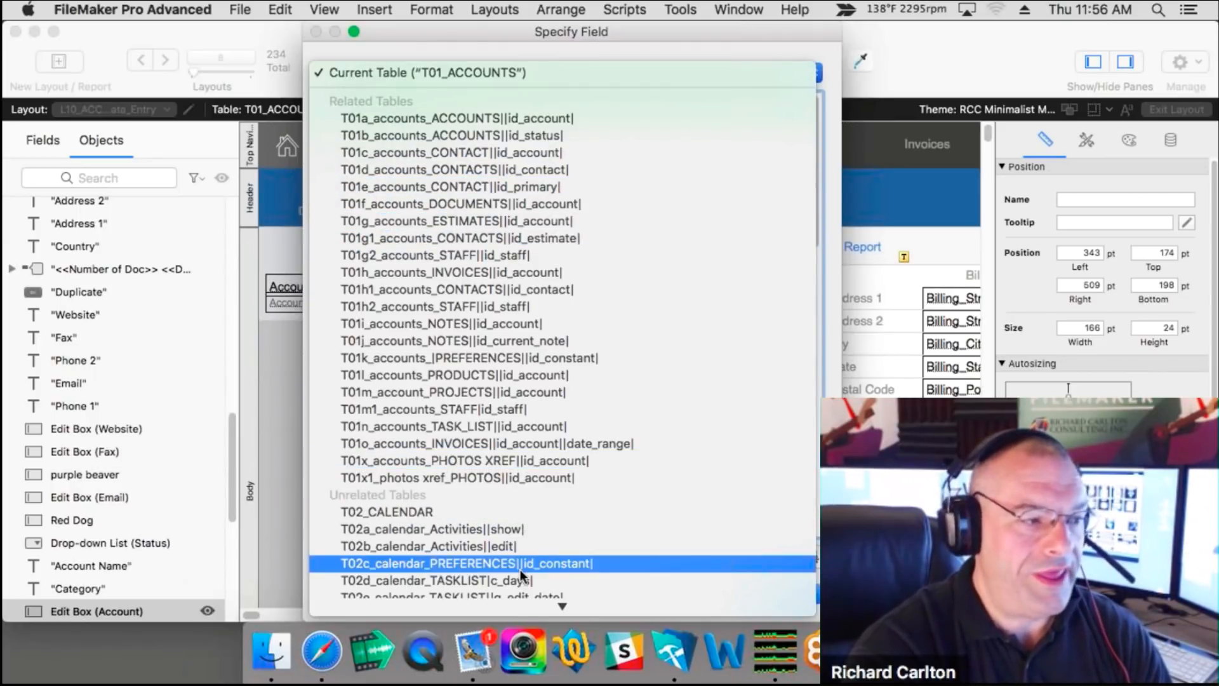
{"action": "mouse_move", "coordinate": [523, 605]}
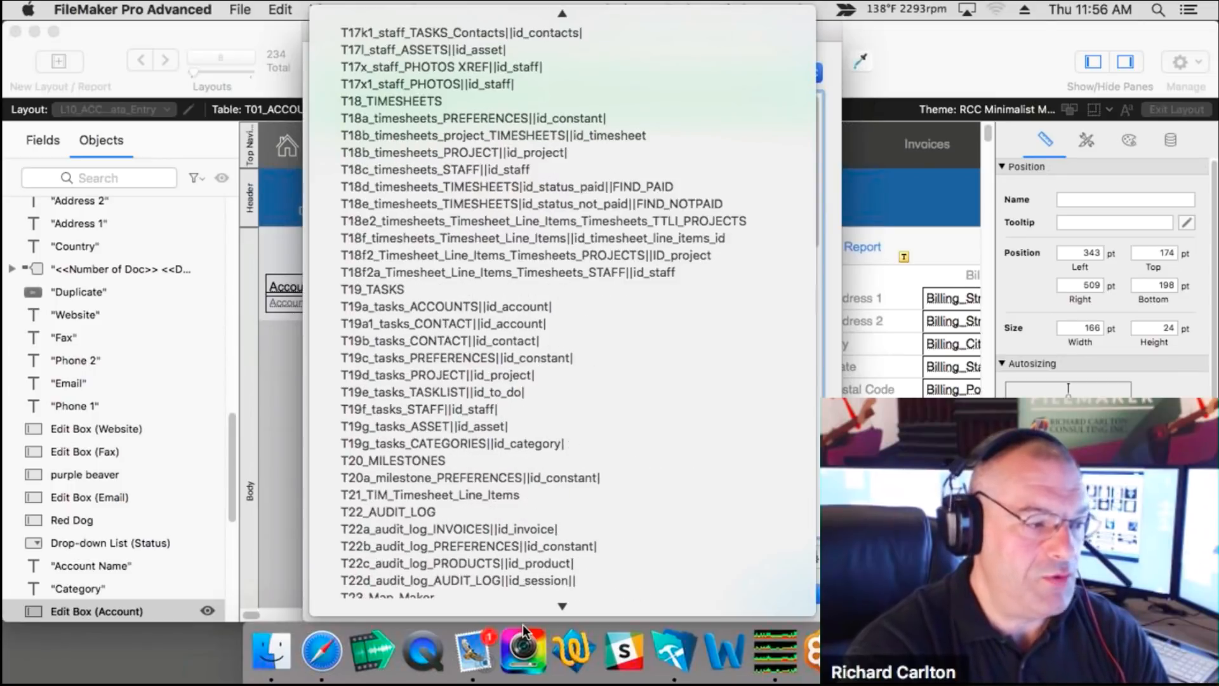
{"action": "mouse_move", "coordinate": [530, 7]}
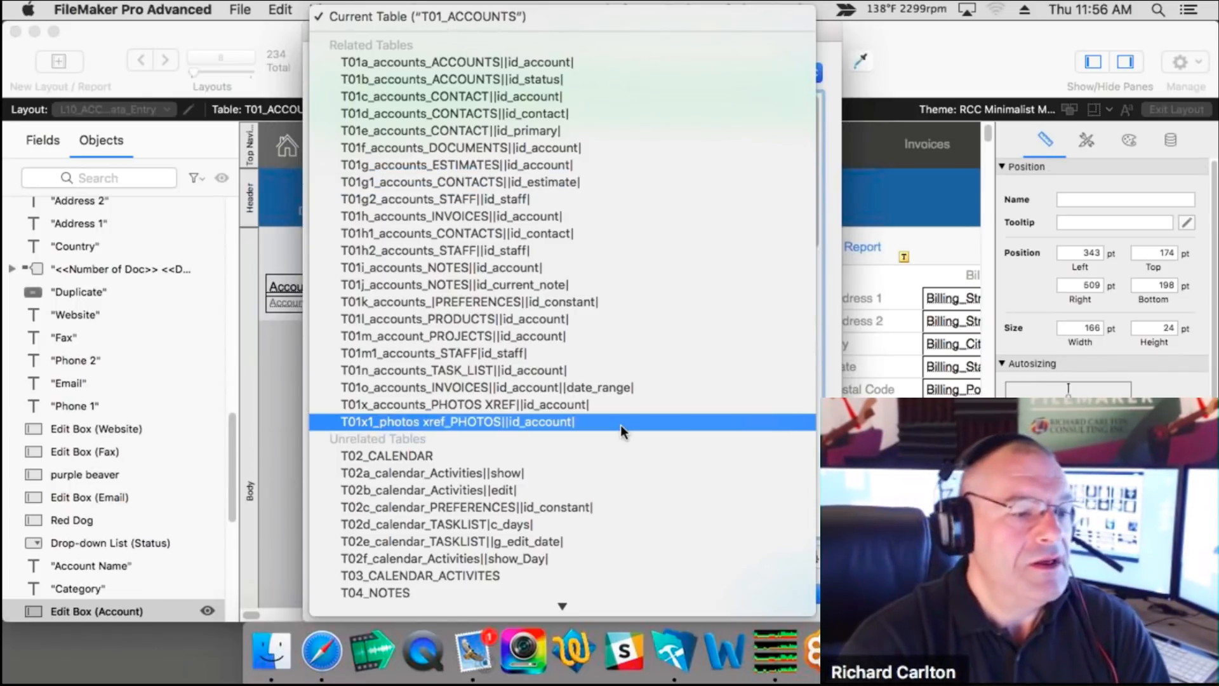
{"action": "left_click", "coordinate": [827, 3]}
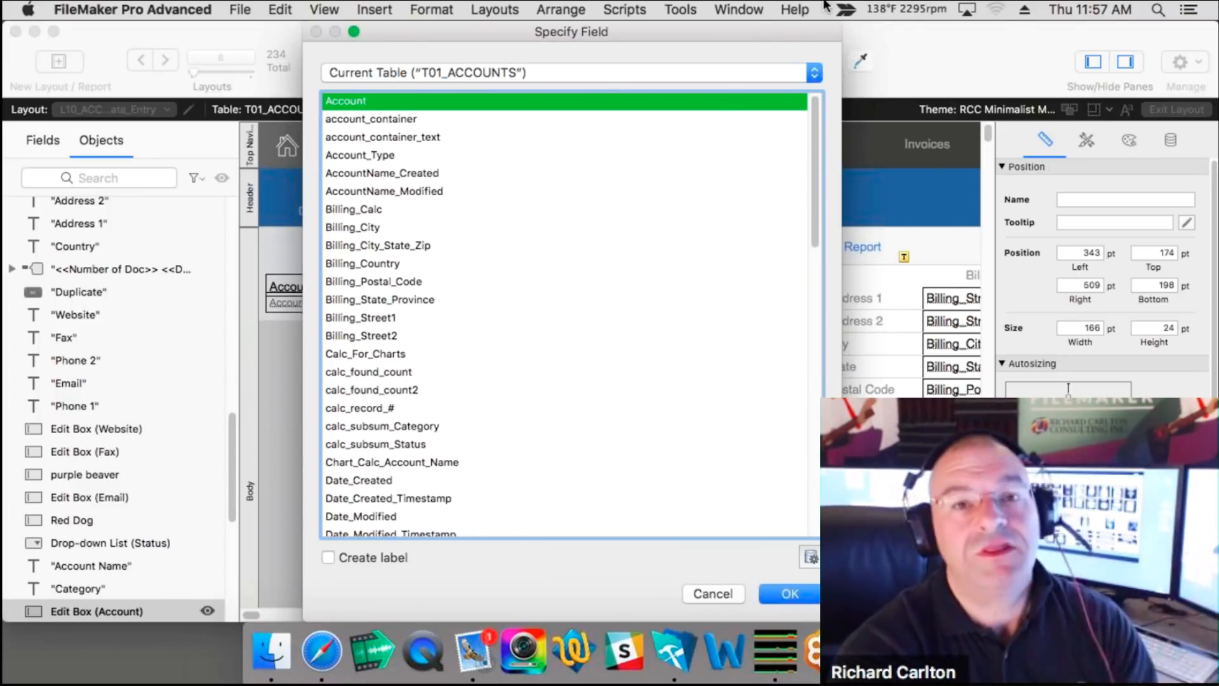
Step: Cancel Specify Field and return to Browse mode on the account record
{"action": "left_click", "coordinate": [698, 593]}
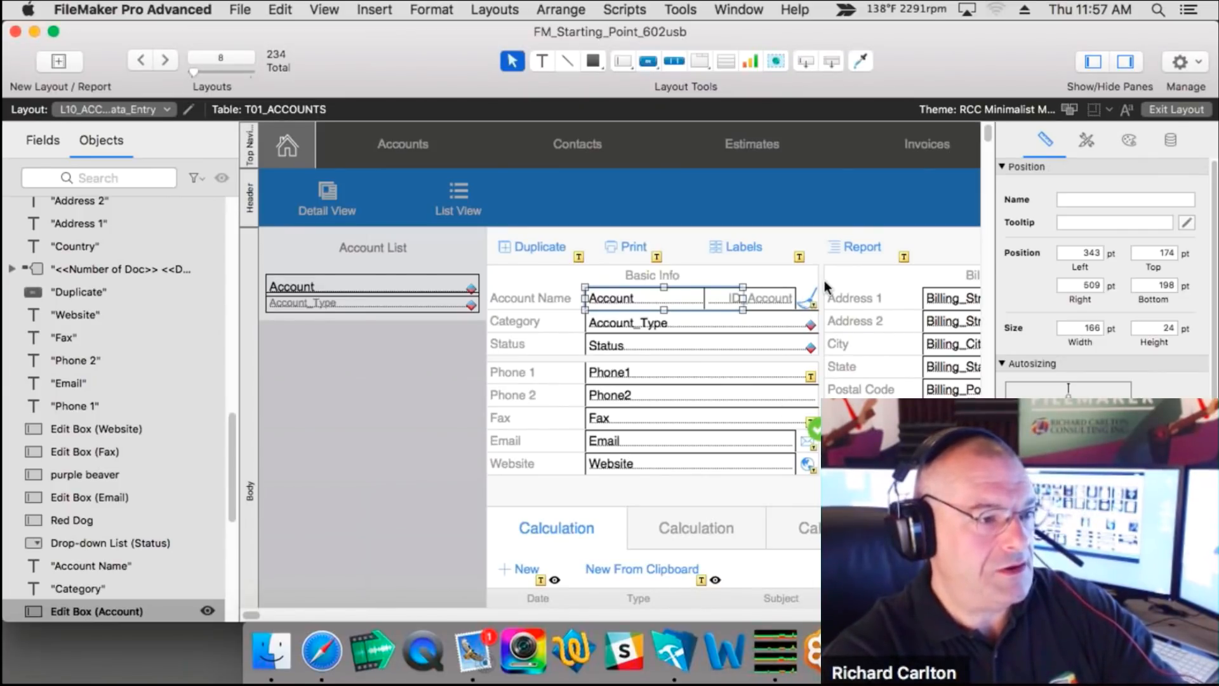
{"action": "key", "text": "super+b"}
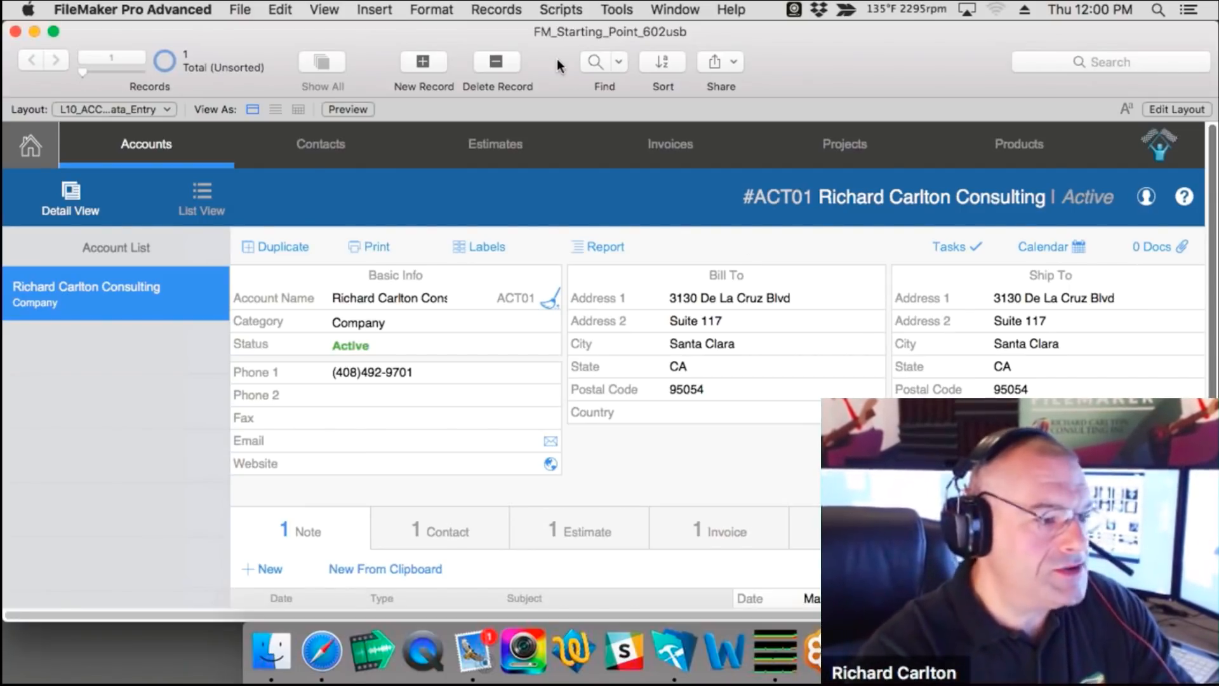
Step: Open Manage Database on the Tables tab, then close it with OK
{"action": "key", "text": "super+shift+d"}
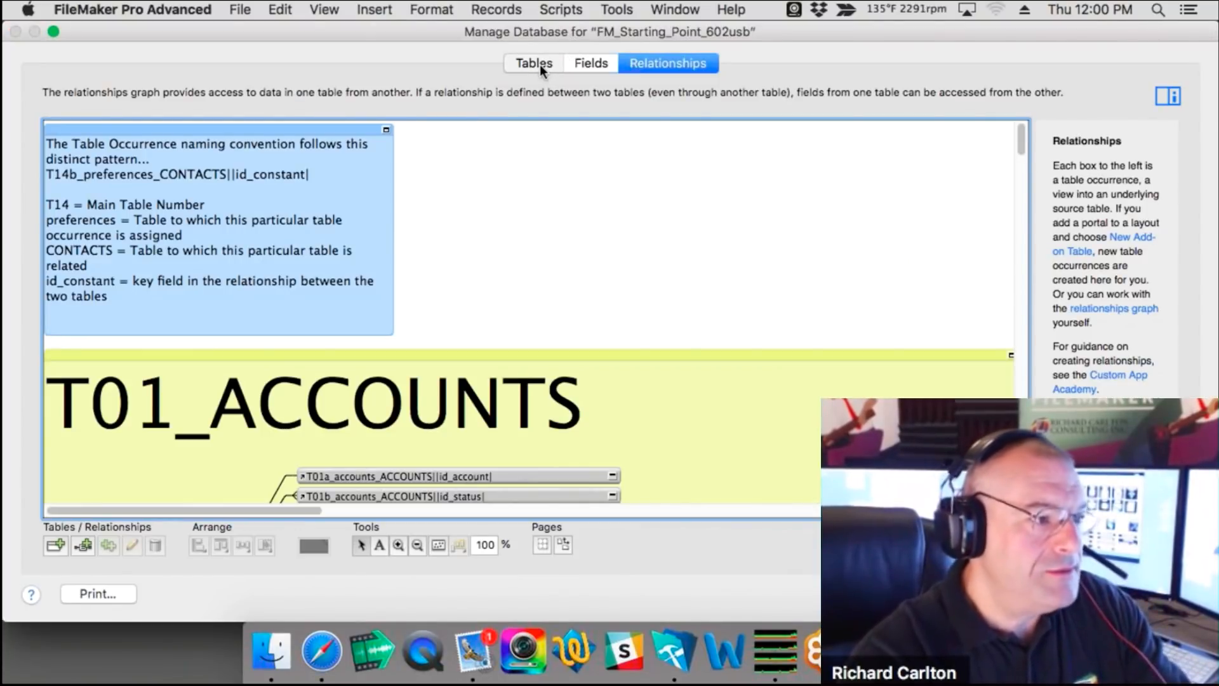
{"action": "left_click", "coordinate": [540, 63]}
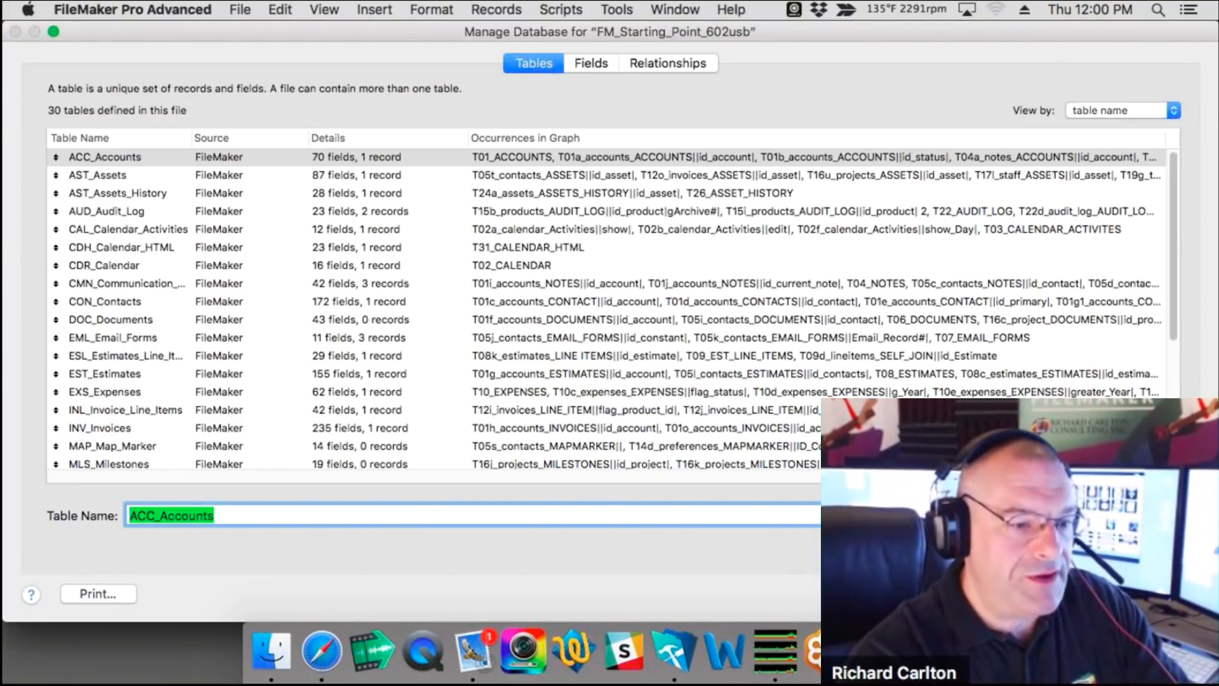
{"action": "left_click", "coordinate": [1080, 594]}
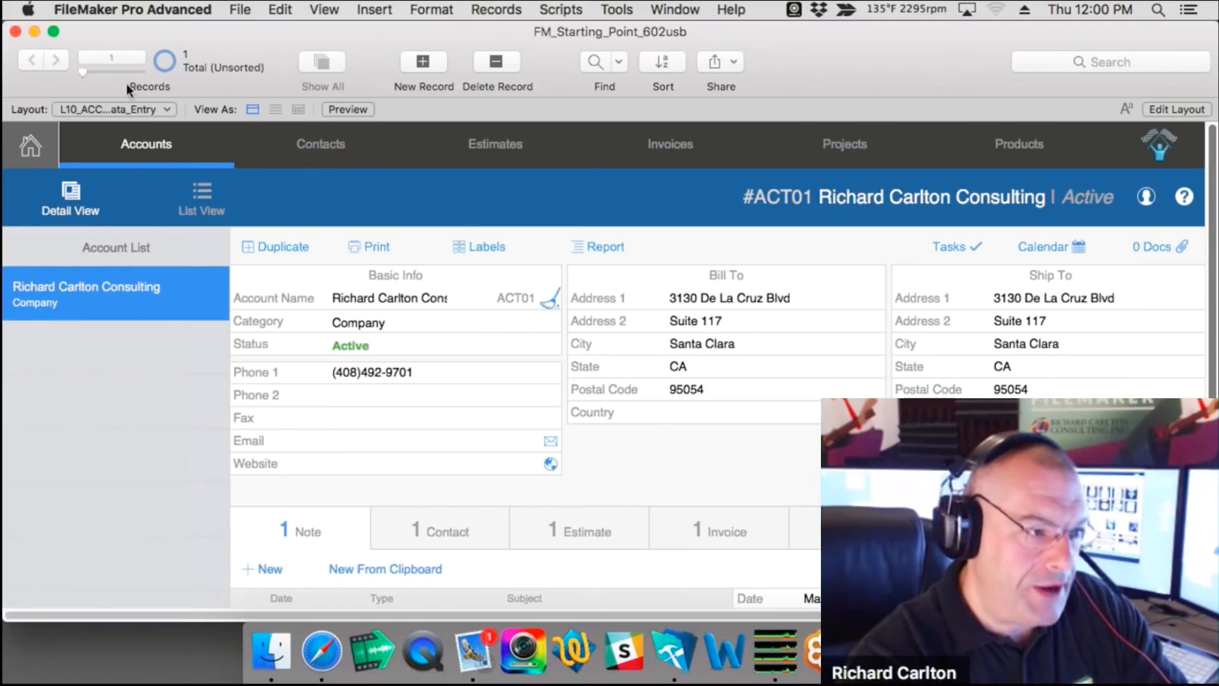
Step: Reopen Manage Database from File > Manage > Database and select the CON_Contacts table
{"action": "left_click", "coordinate": [240, 9]}
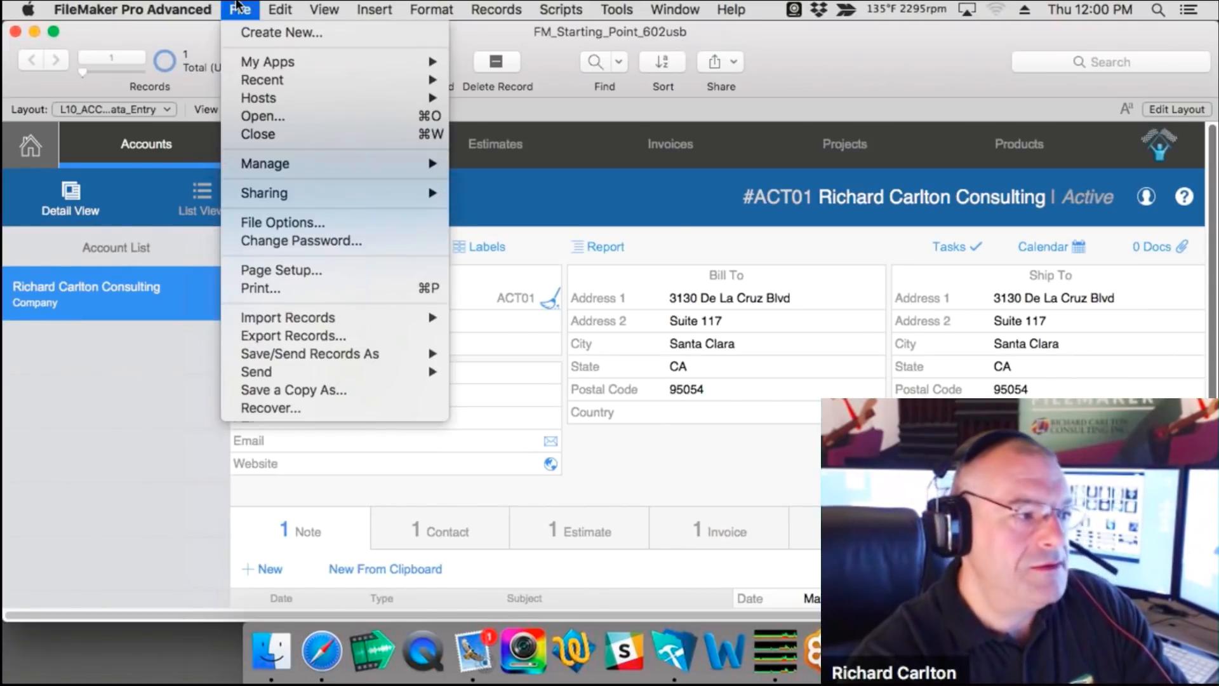
{"action": "mouse_move", "coordinate": [301, 164]}
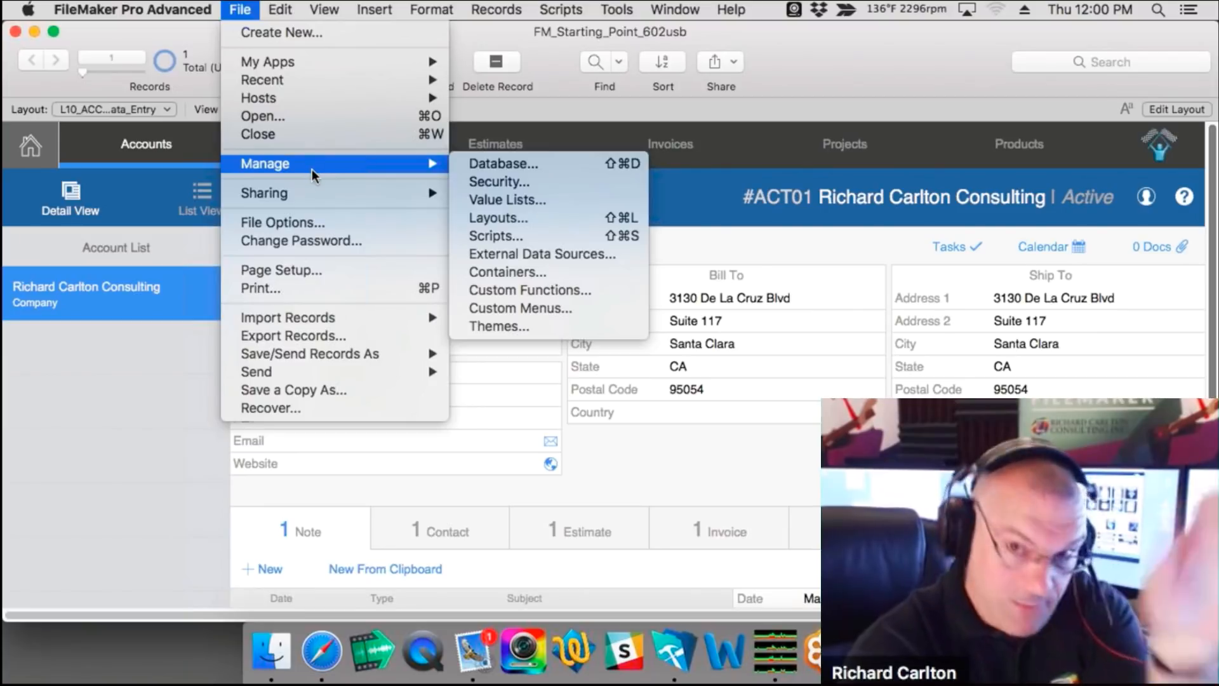
{"action": "left_click", "coordinate": [505, 165]}
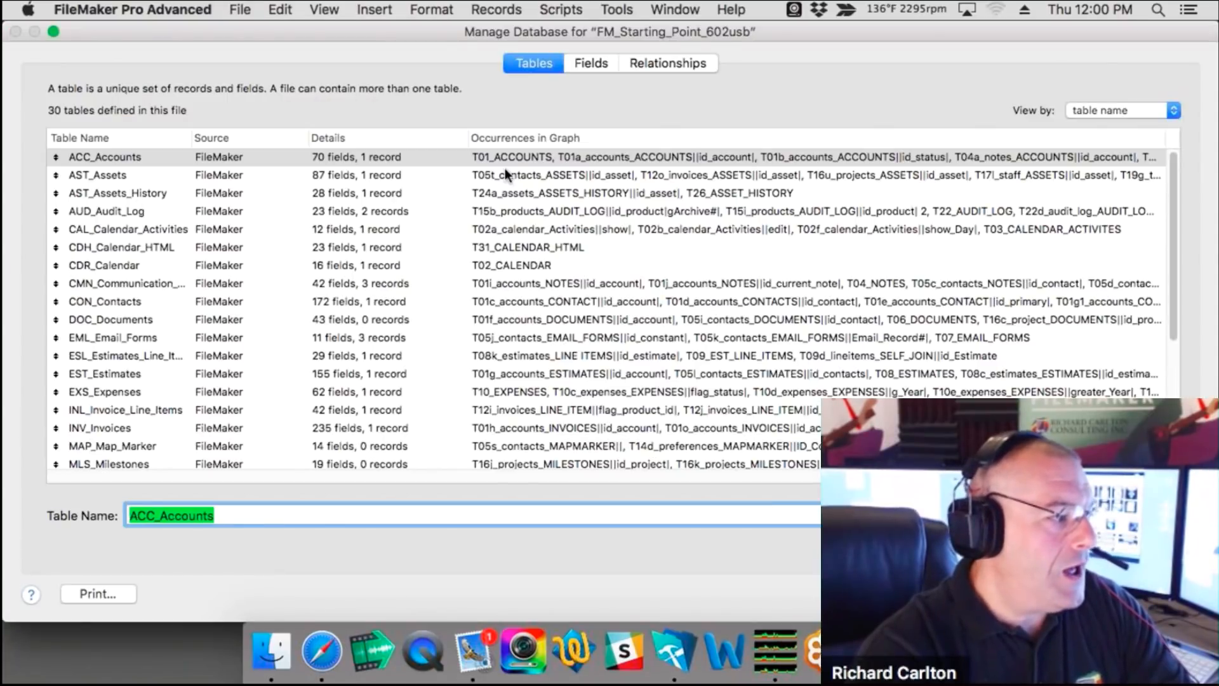
{"action": "key", "text": "Tab"}
{"action": "left_click", "coordinate": [117, 301]}
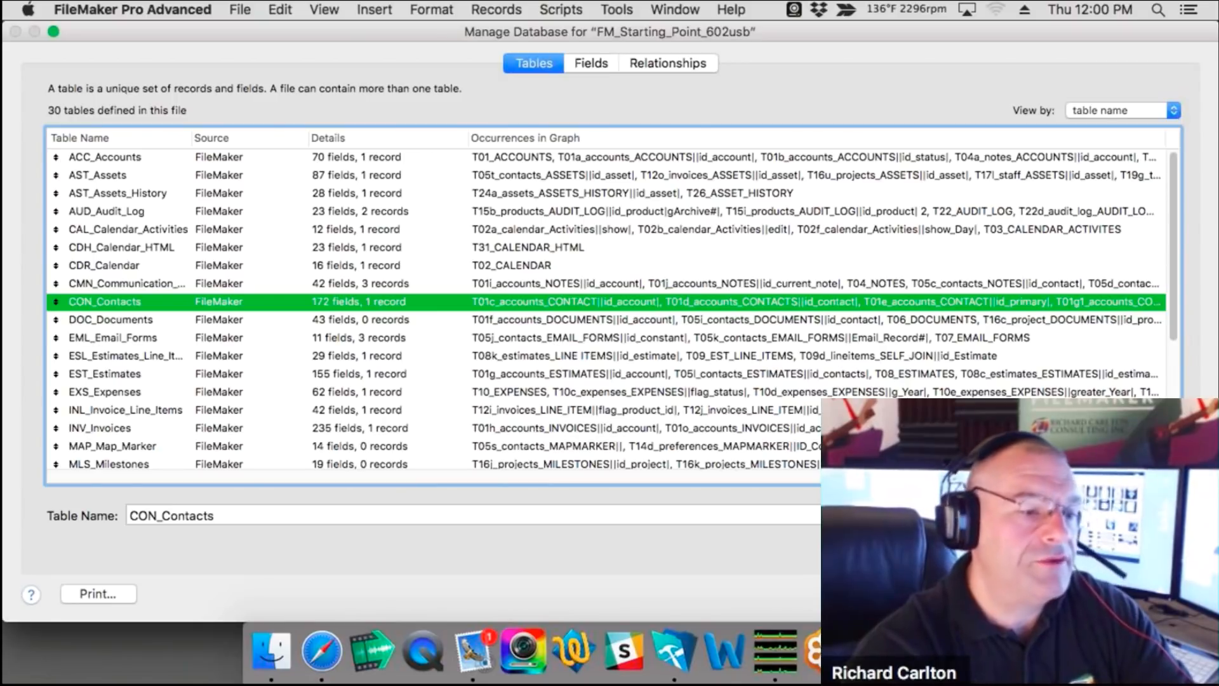
Step: In the CON_Contacts fields, rename ID_Contact to ID_Contact_p
{"action": "double_click", "coordinate": [207, 300]}
{"action": "scroll", "coordinate": [275, 353], "scroll_direction": "down", "scroll_amount": 5}
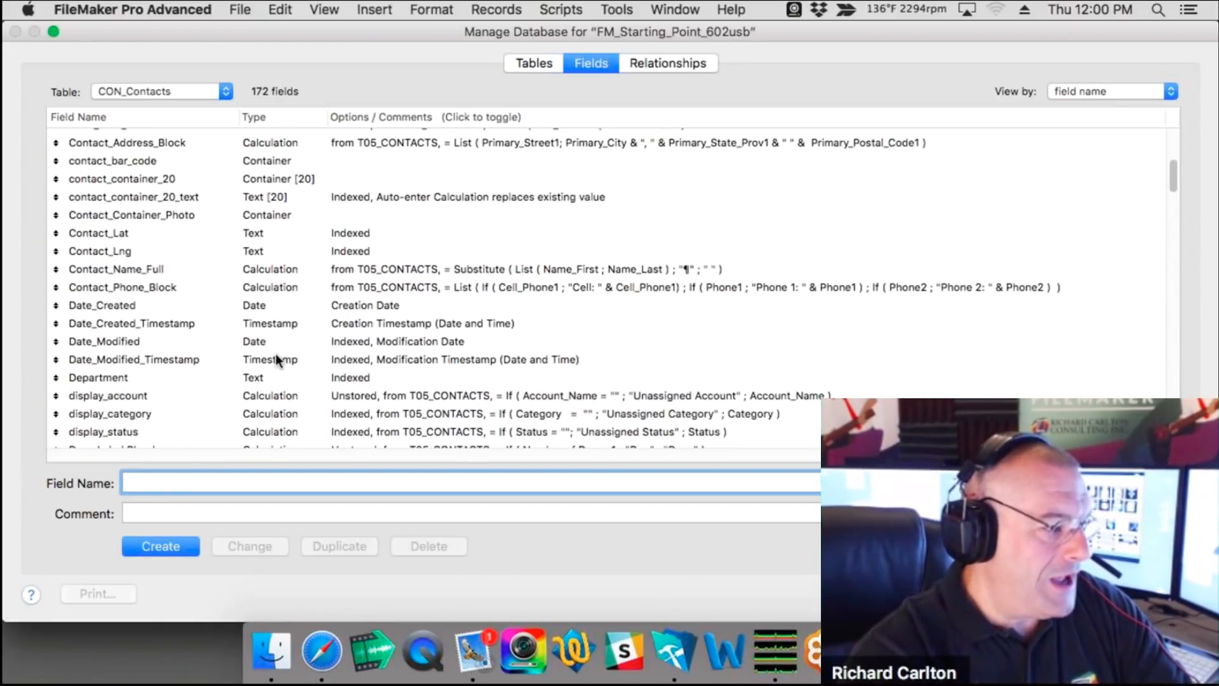
{"action": "scroll", "coordinate": [275, 353], "scroll_direction": "down", "scroll_amount": 10}
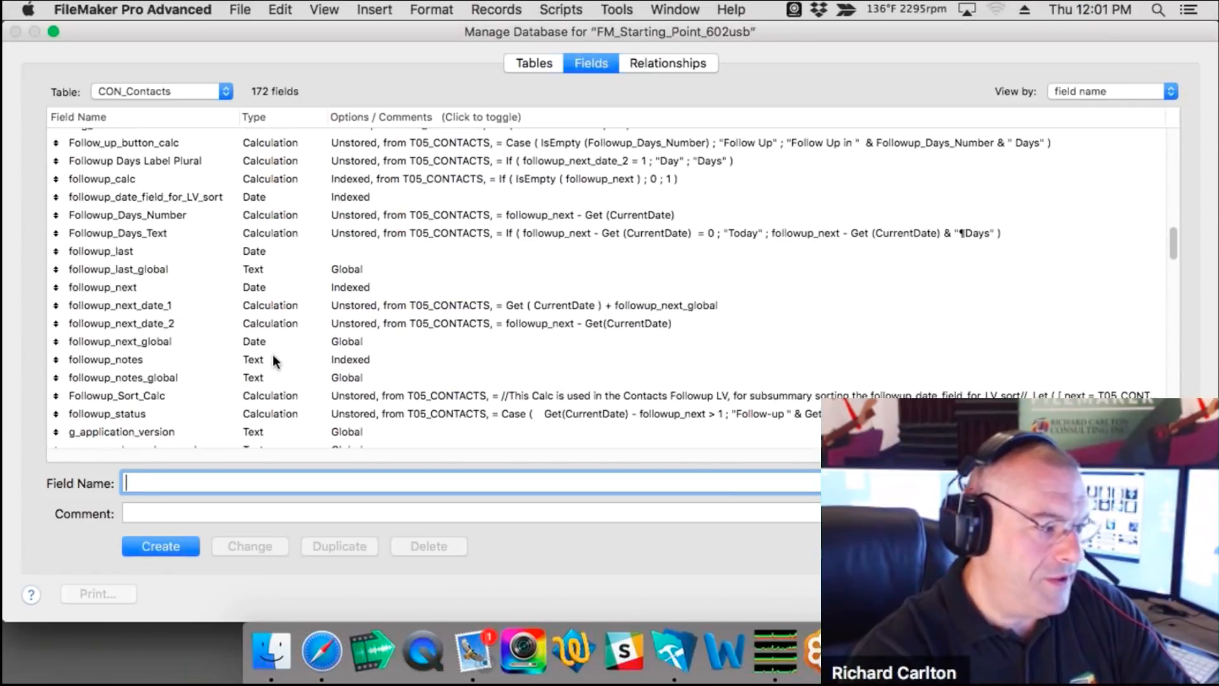
{"action": "scroll", "coordinate": [276, 361], "scroll_direction": "down", "scroll_amount": 10}
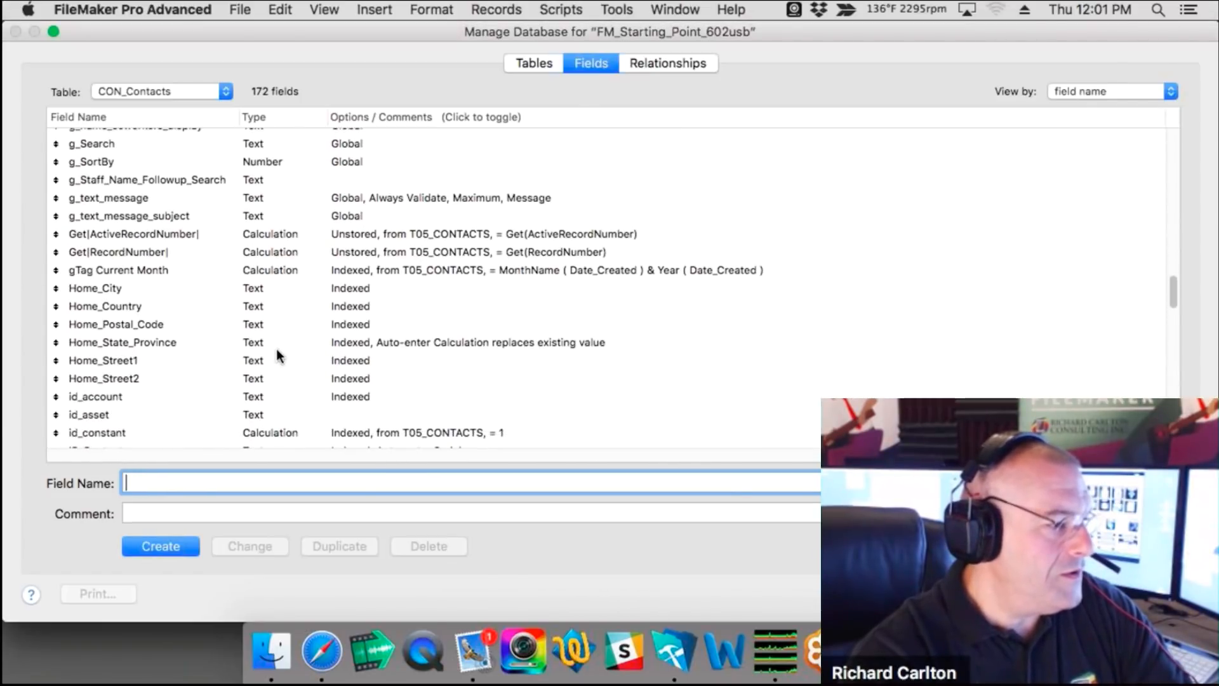
{"action": "scroll", "coordinate": [277, 355], "scroll_direction": "down", "scroll_amount": 4}
{"action": "left_click", "coordinate": [101, 256]}
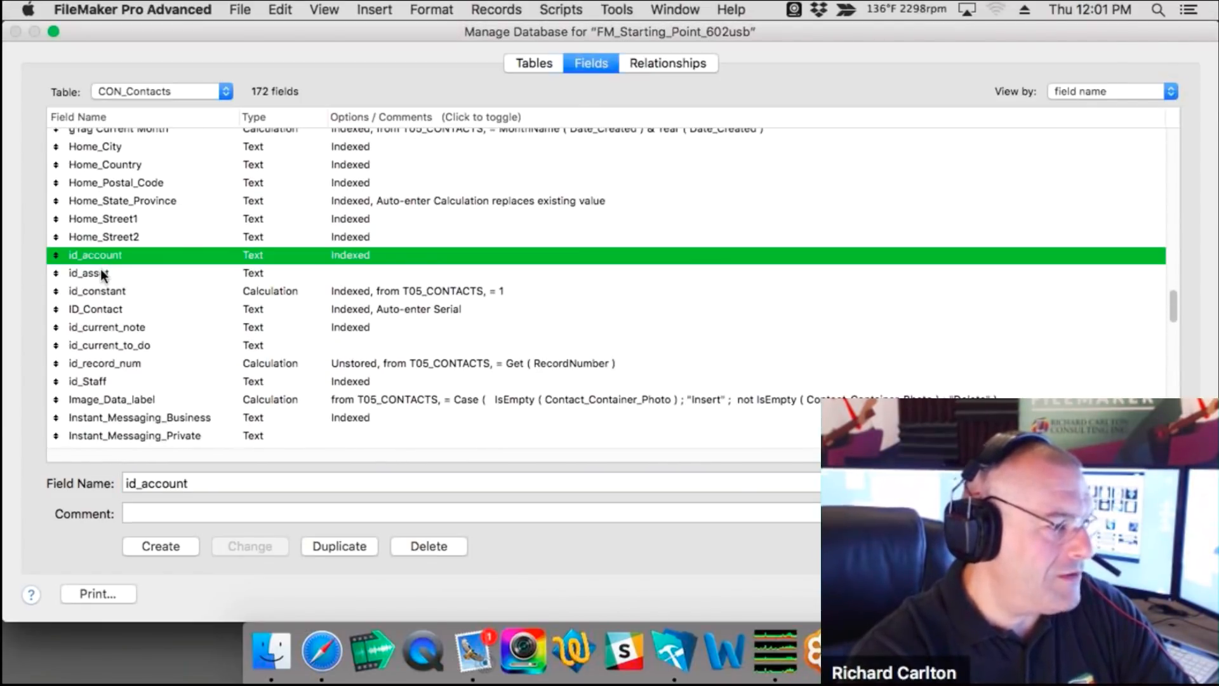
{"action": "left_click", "coordinate": [102, 273]}
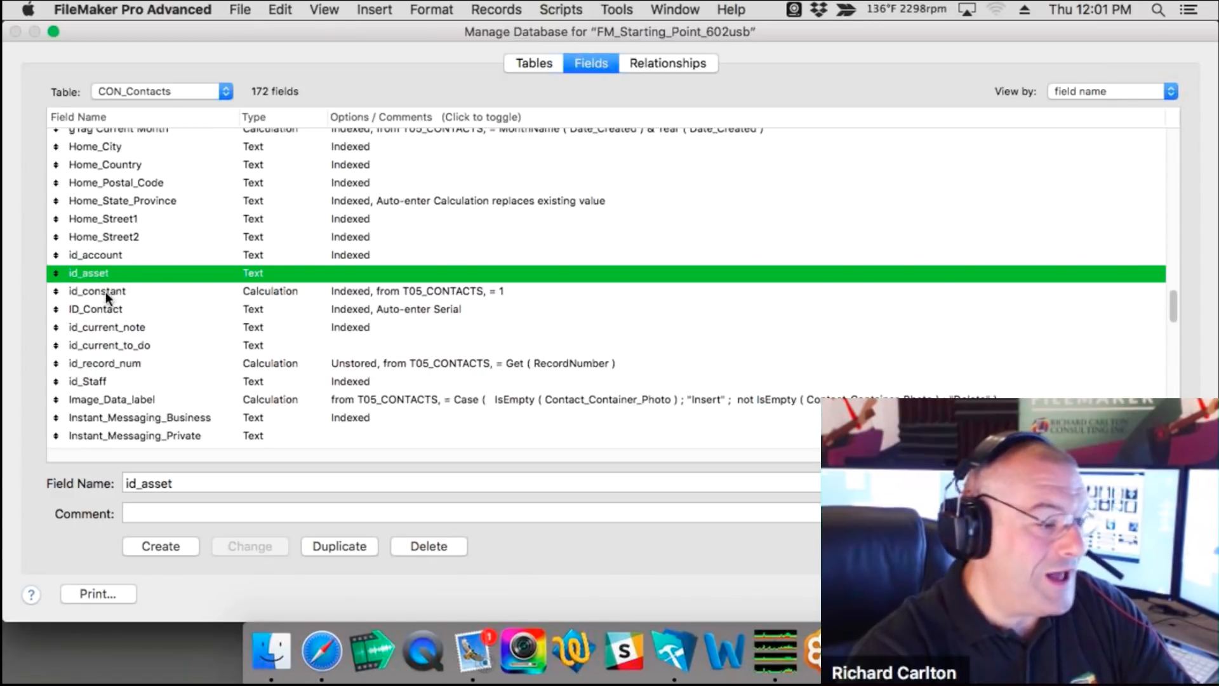
{"action": "left_click", "coordinate": [117, 290]}
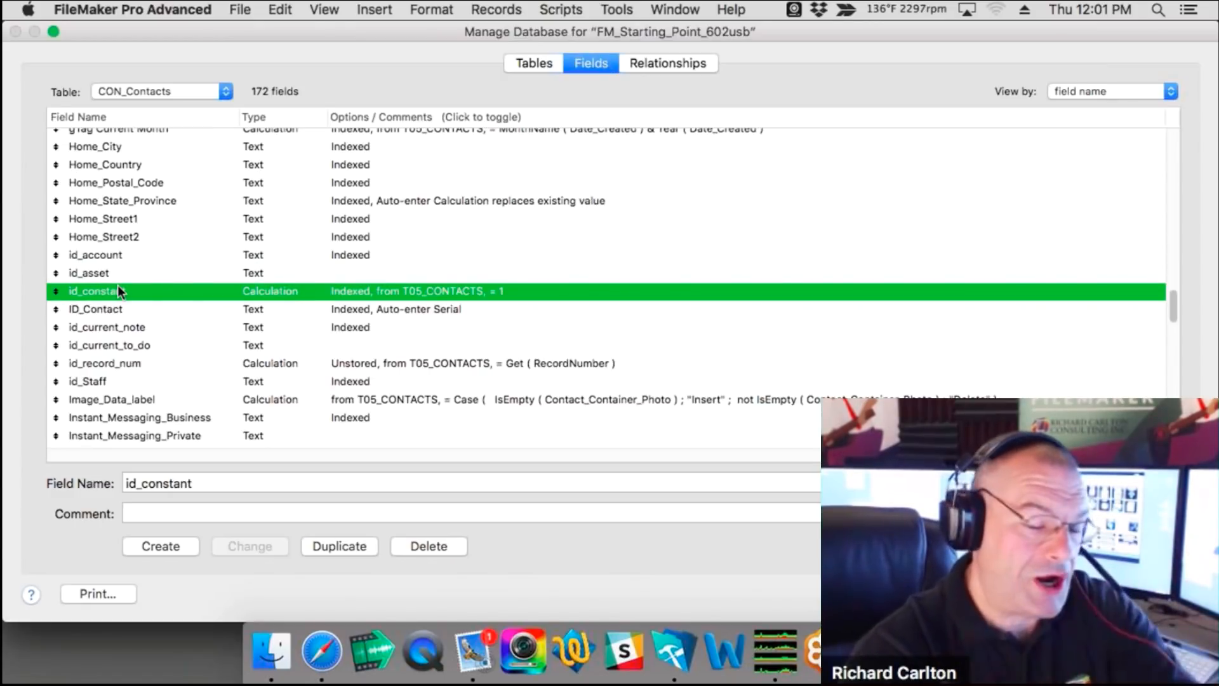
{"action": "left_click", "coordinate": [155, 310]}
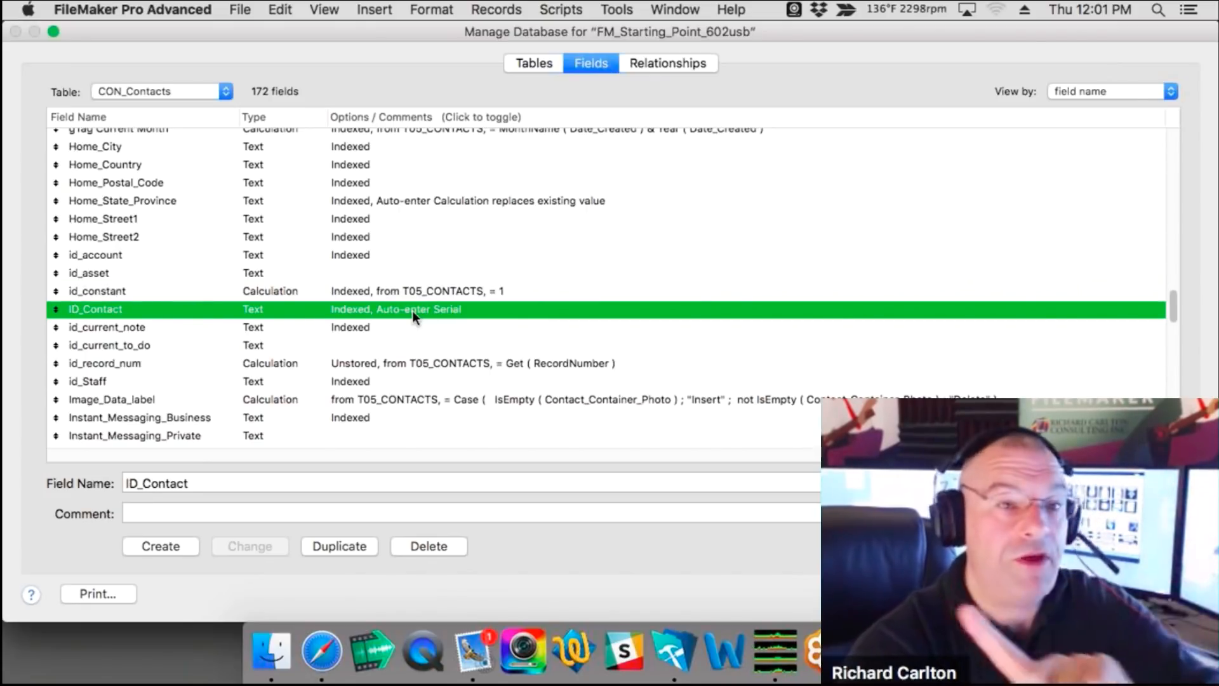
{"action": "left_click", "coordinate": [307, 483]}
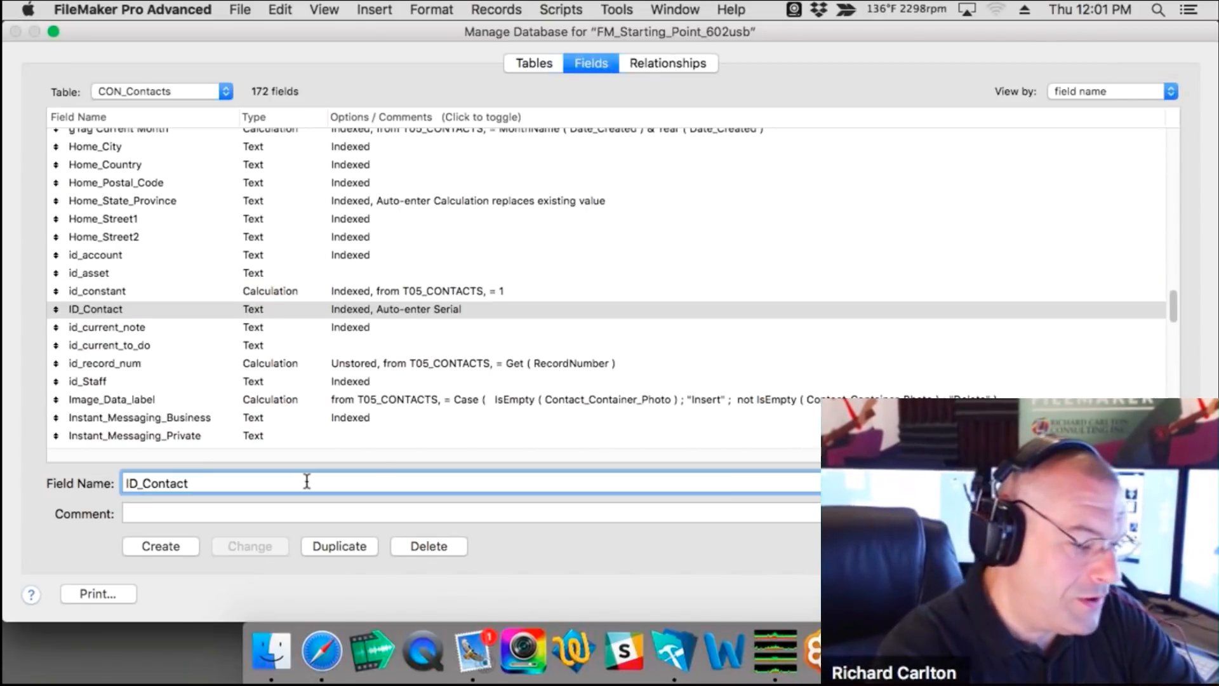
{"action": "type", "text": "_p"}
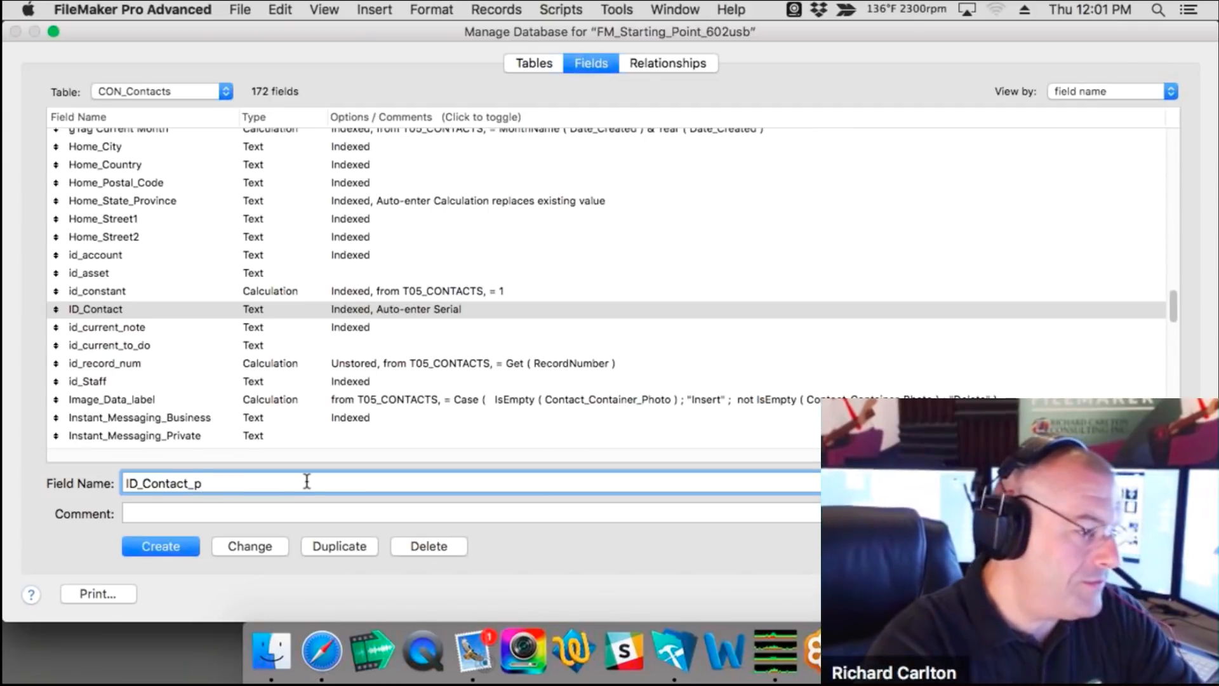
{"action": "left_click", "coordinate": [269, 551]}
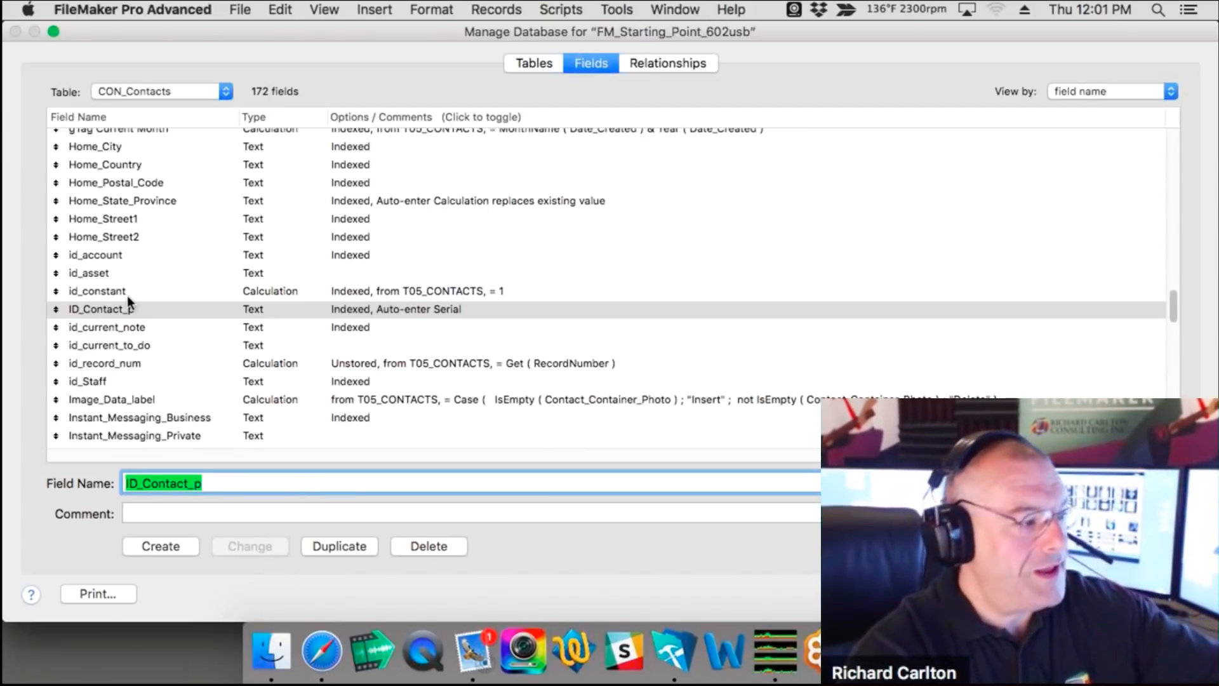
Step: Look over the id_current_note through id_Staff fields, then reselect ID_Contact_p
{"action": "left_click", "coordinate": [118, 329]}
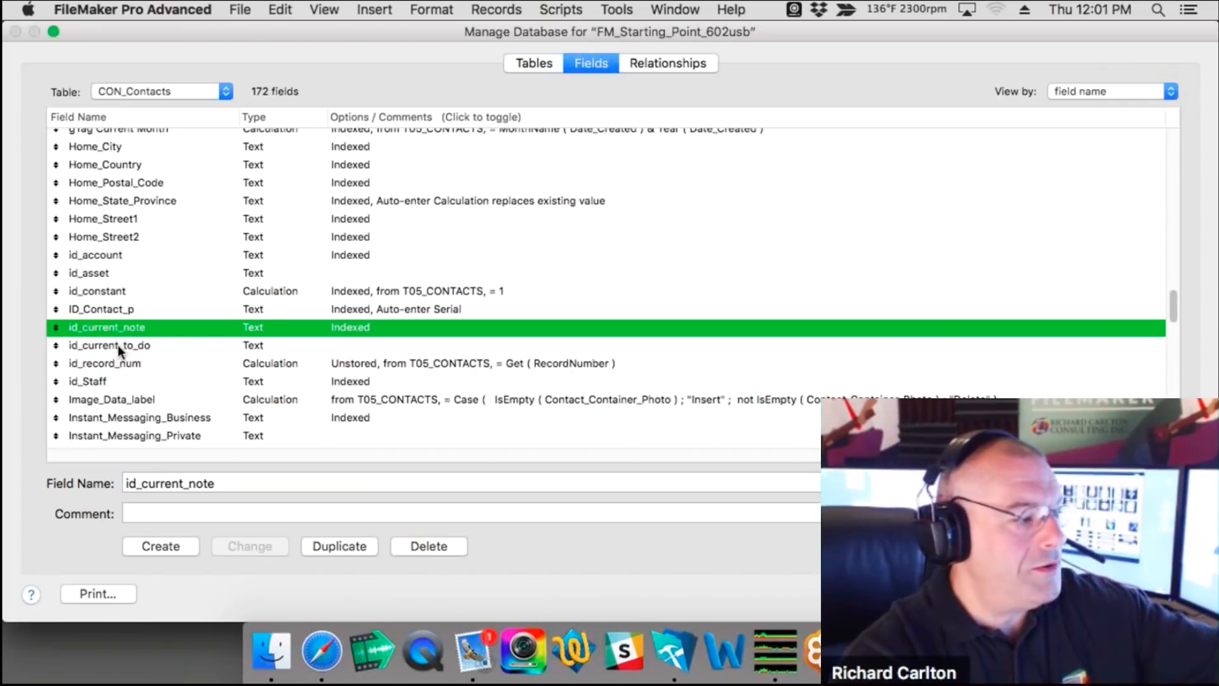
{"action": "left_click", "coordinate": [117, 345]}
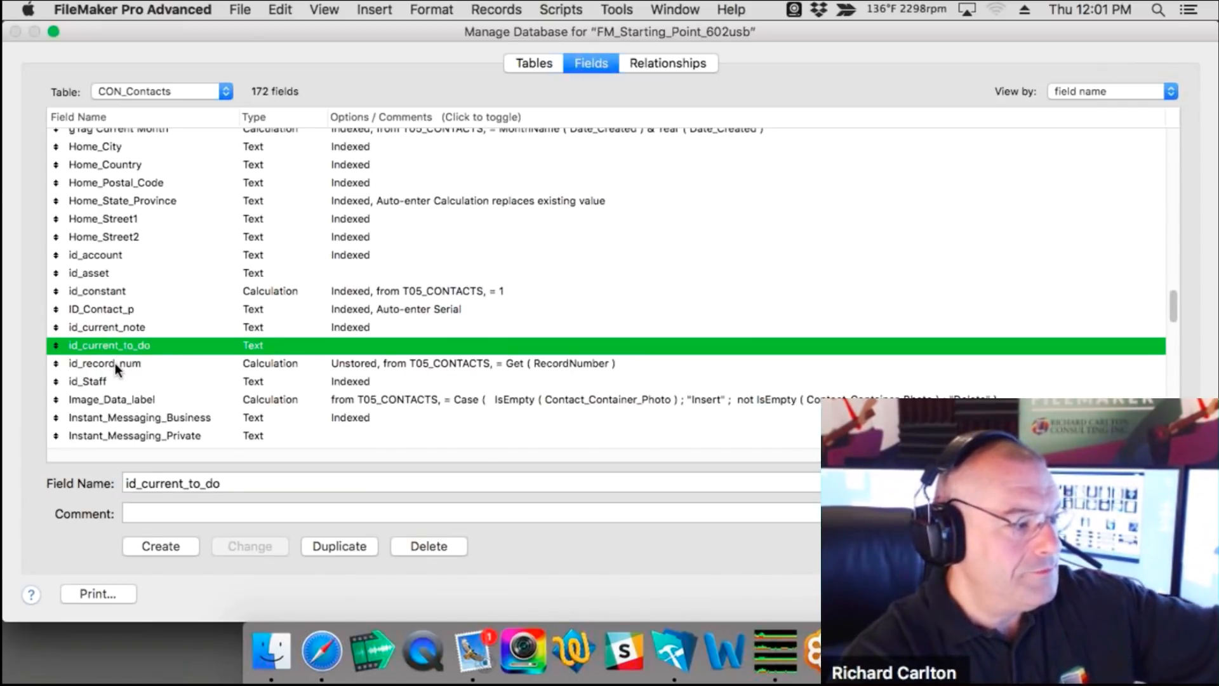
{"action": "left_click", "coordinate": [115, 363]}
{"action": "left_click", "coordinate": [105, 379]}
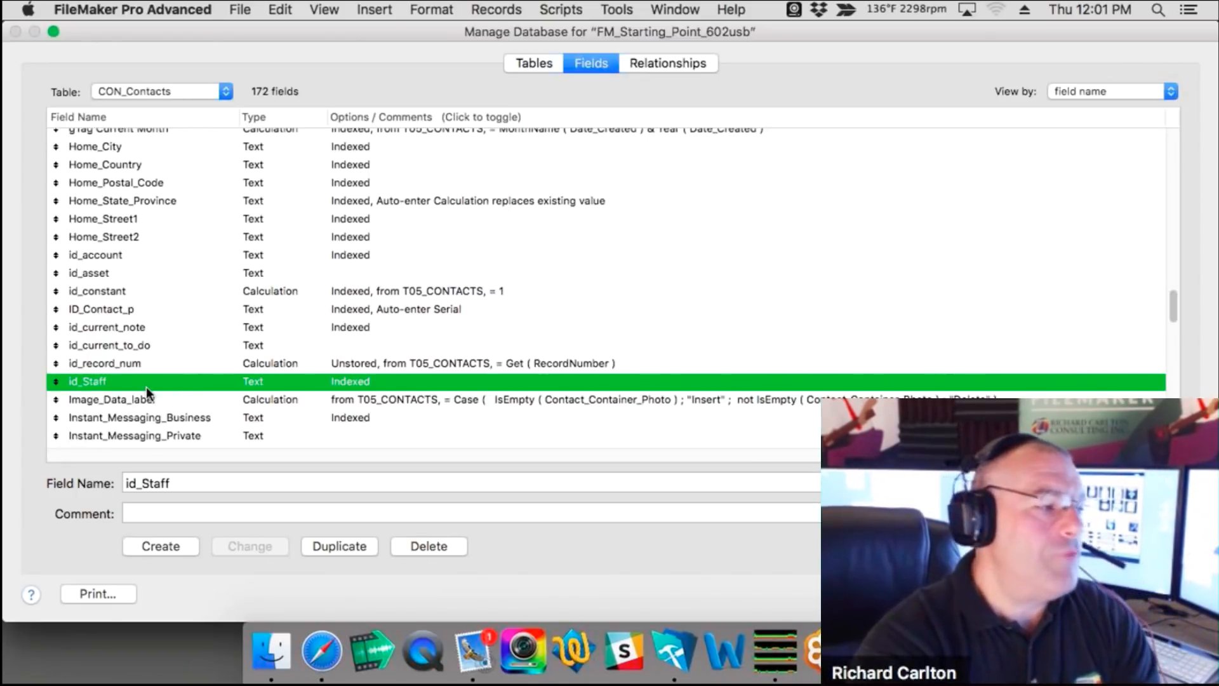
{"action": "left_click", "coordinate": [135, 310]}
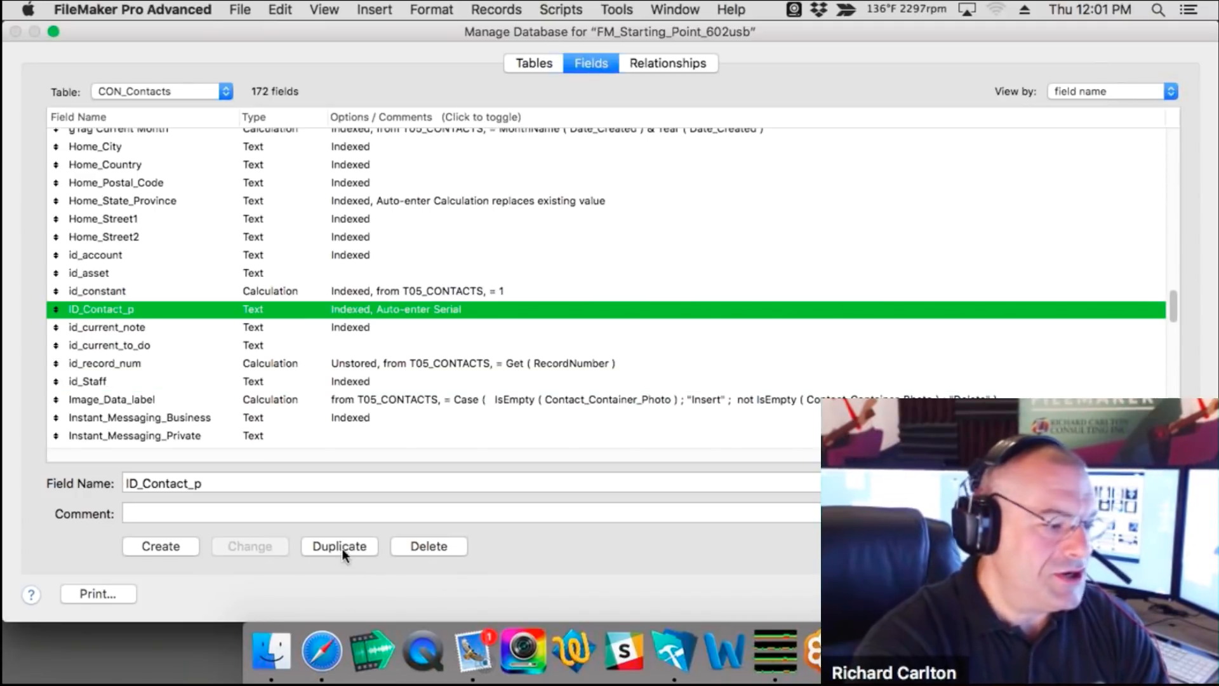
Step: Duplicate ID_Contact_p as ID_Contact2_p, then press Escape to request discarding changes
{"action": "left_click", "coordinate": [342, 548]}
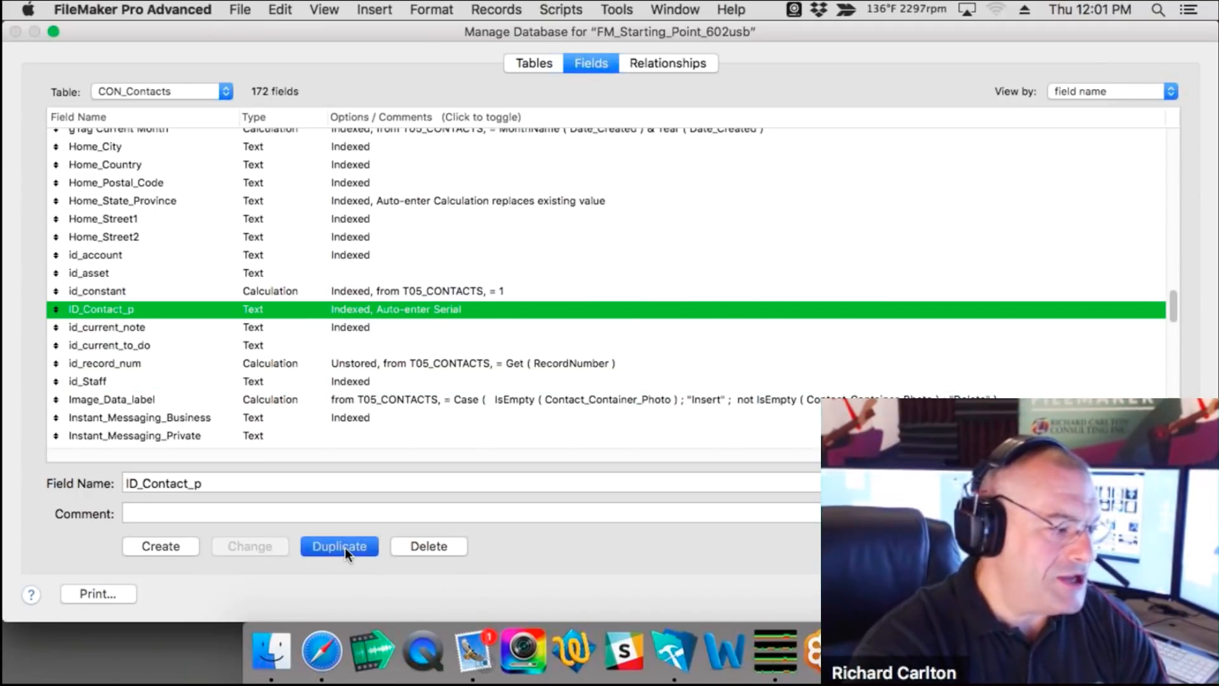
{"action": "left_click", "coordinate": [188, 486]}
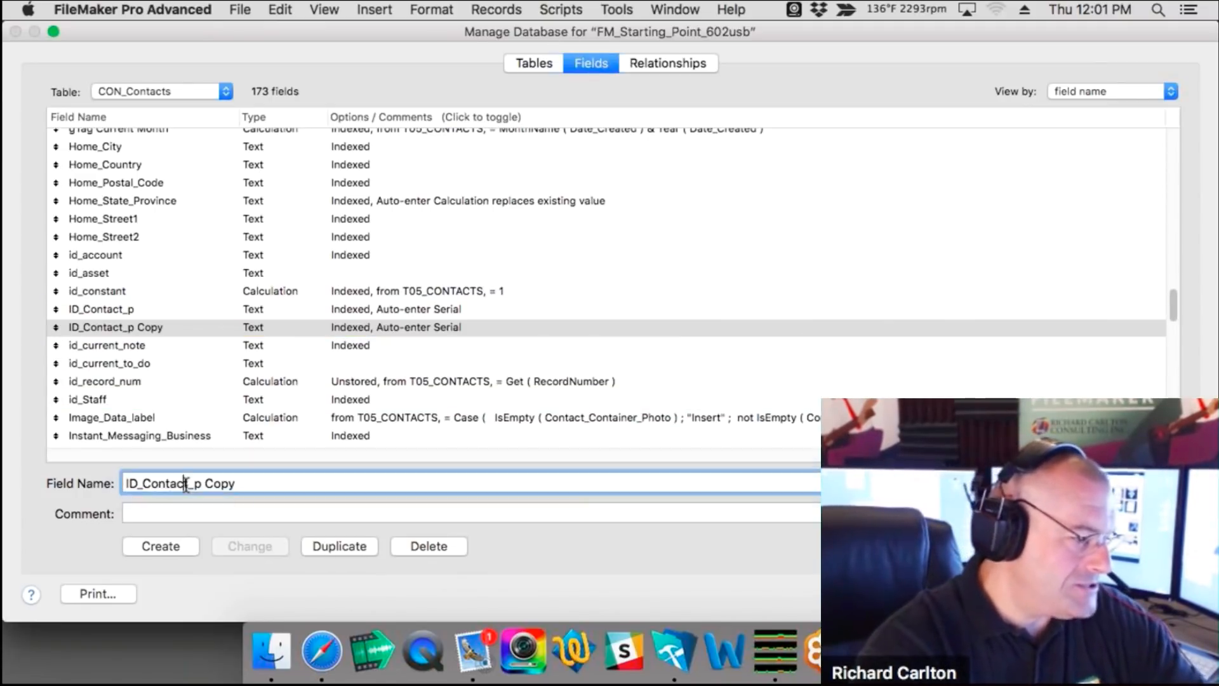
{"action": "type", "text": "2"}
{"action": "left_click_drag", "start_coordinate": [207, 486], "coordinate": [236, 487]}
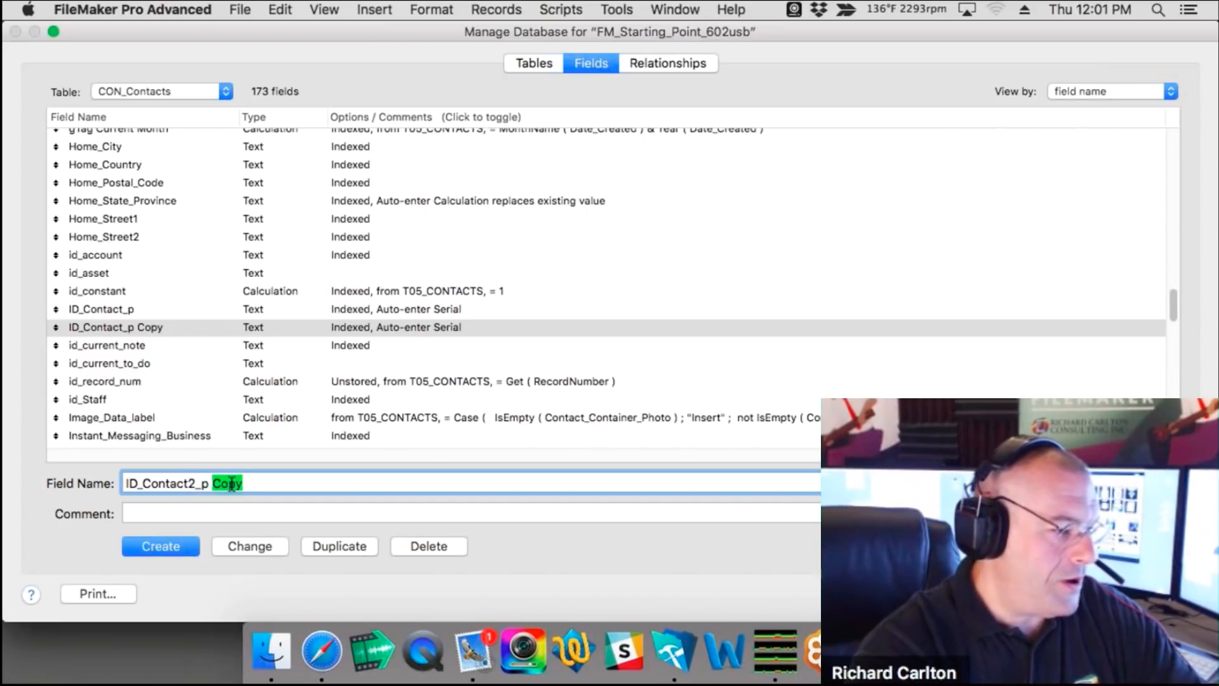
{"action": "key", "text": "BackSpace"}
{"action": "left_click", "coordinate": [257, 544]}
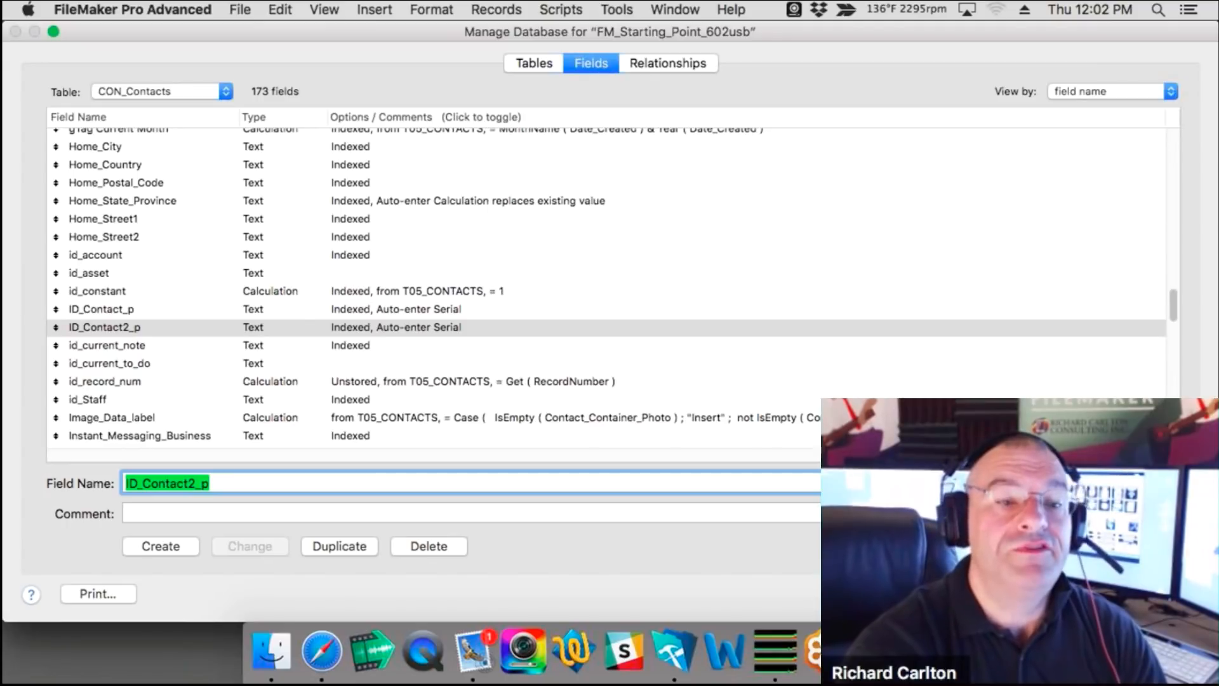
{"action": "key", "text": "Escape"}
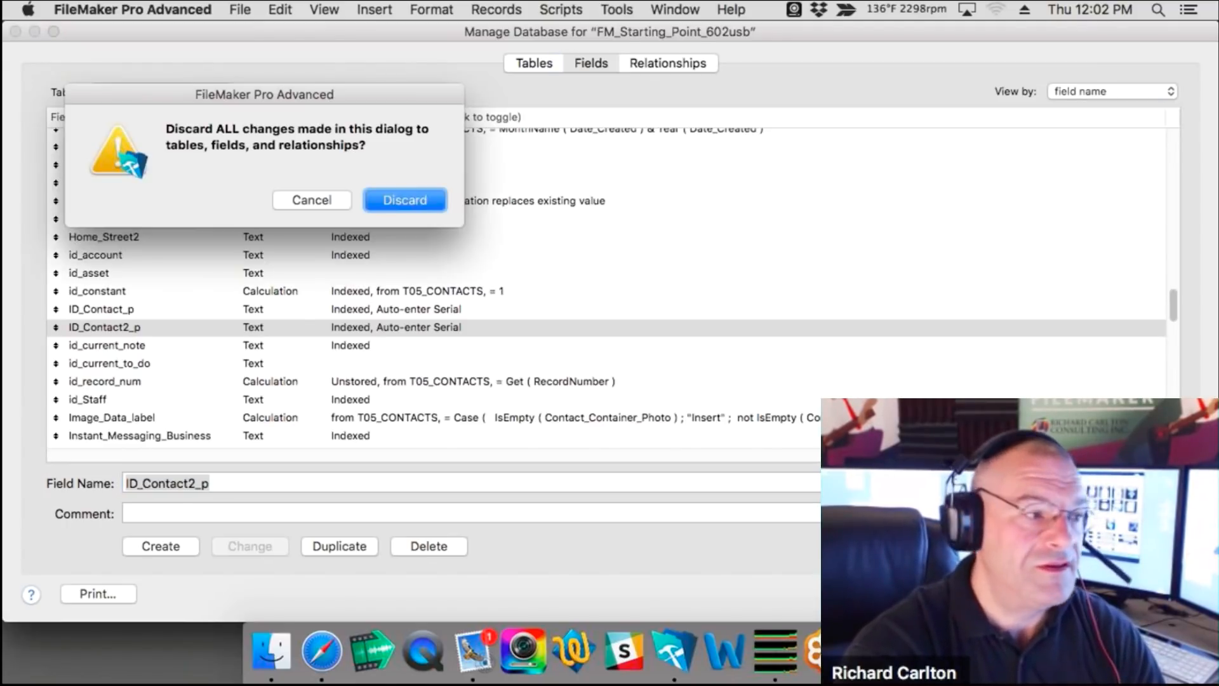
Step: Cancel the discard alert to keep ID_Contact2_p, then switch to another app from the Dock
{"action": "left_click", "coordinate": [327, 202]}
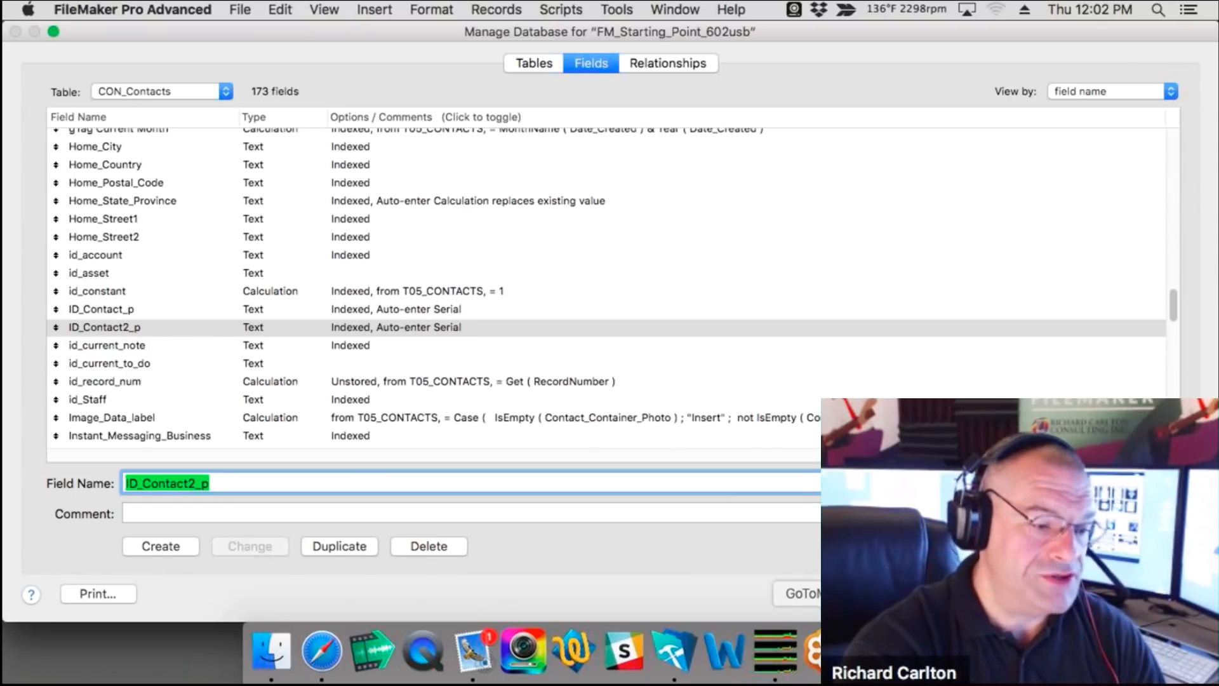
{"action": "left_click", "coordinate": [814, 660]}
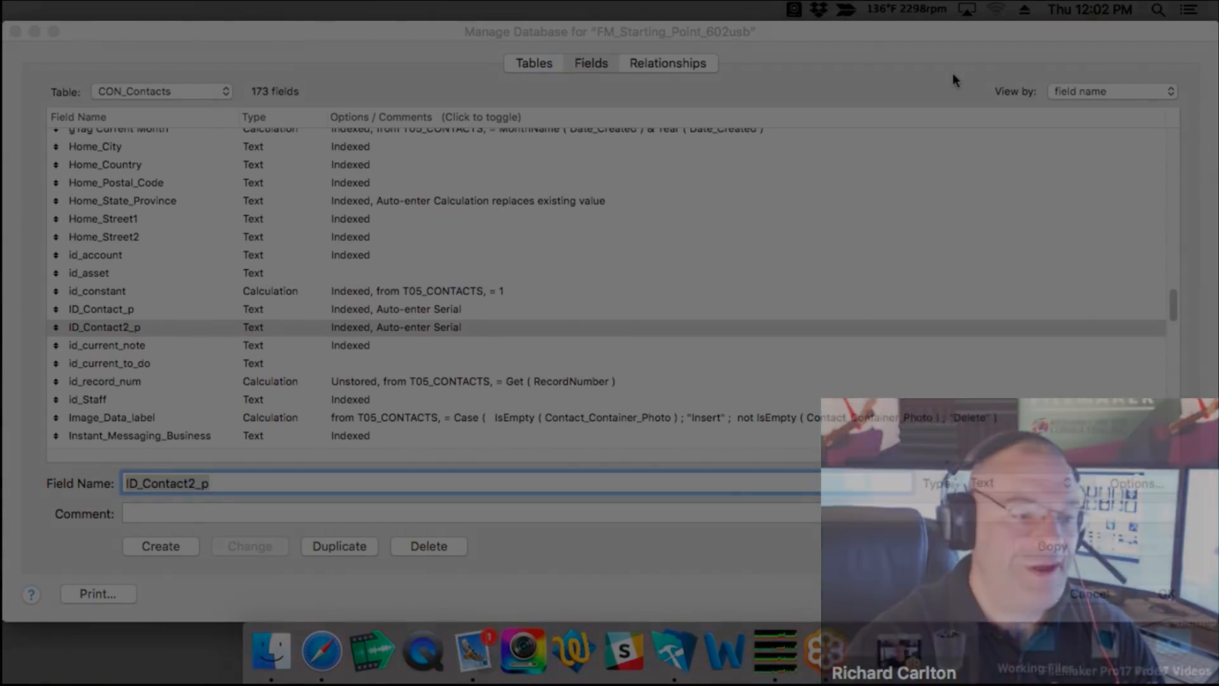